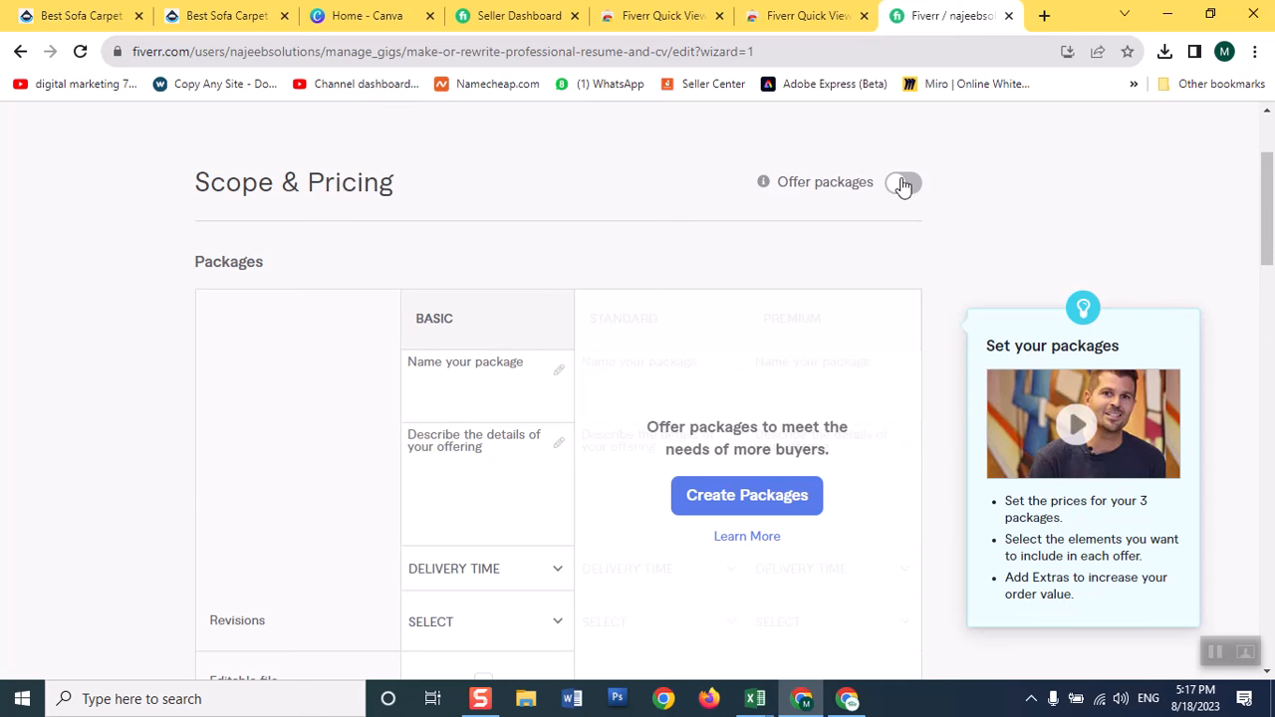
# Try out the three-tier layout by enabling Offer packages, and switch it back off to keep only the Basic package.
pyautogui.moveTo(1263, 187)
pyautogui.mouseDown()
pyautogui.moveTo(1260, 236)
pyautogui.moveTo(1244, 190)
pyautogui.mouseUp()
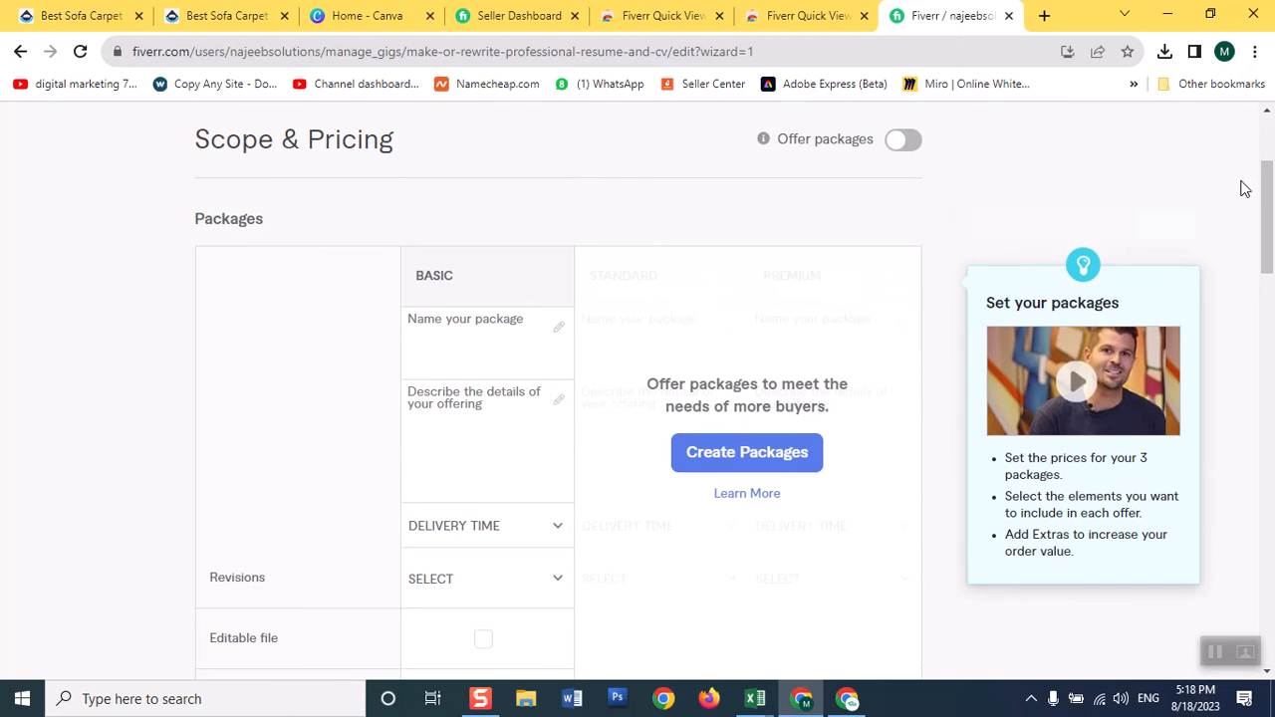
pyautogui.moveTo(427, 319)
pyautogui.click(905, 141)
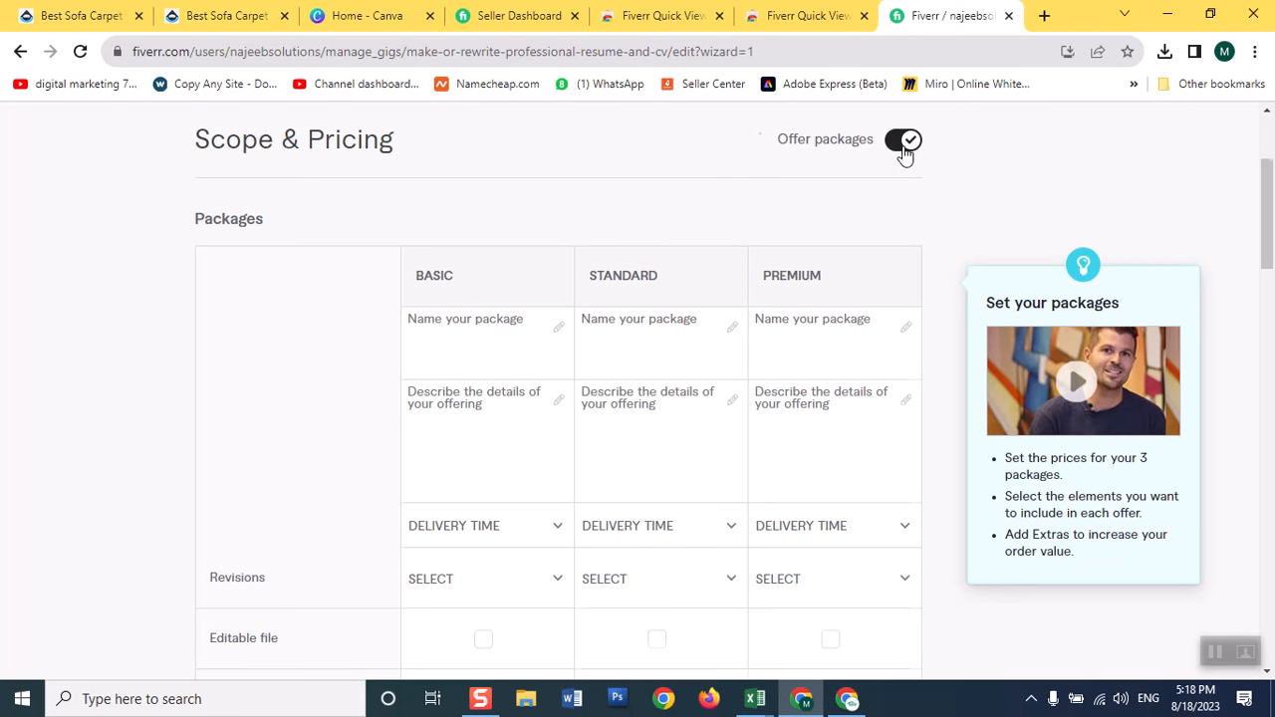
pyautogui.click(905, 147)
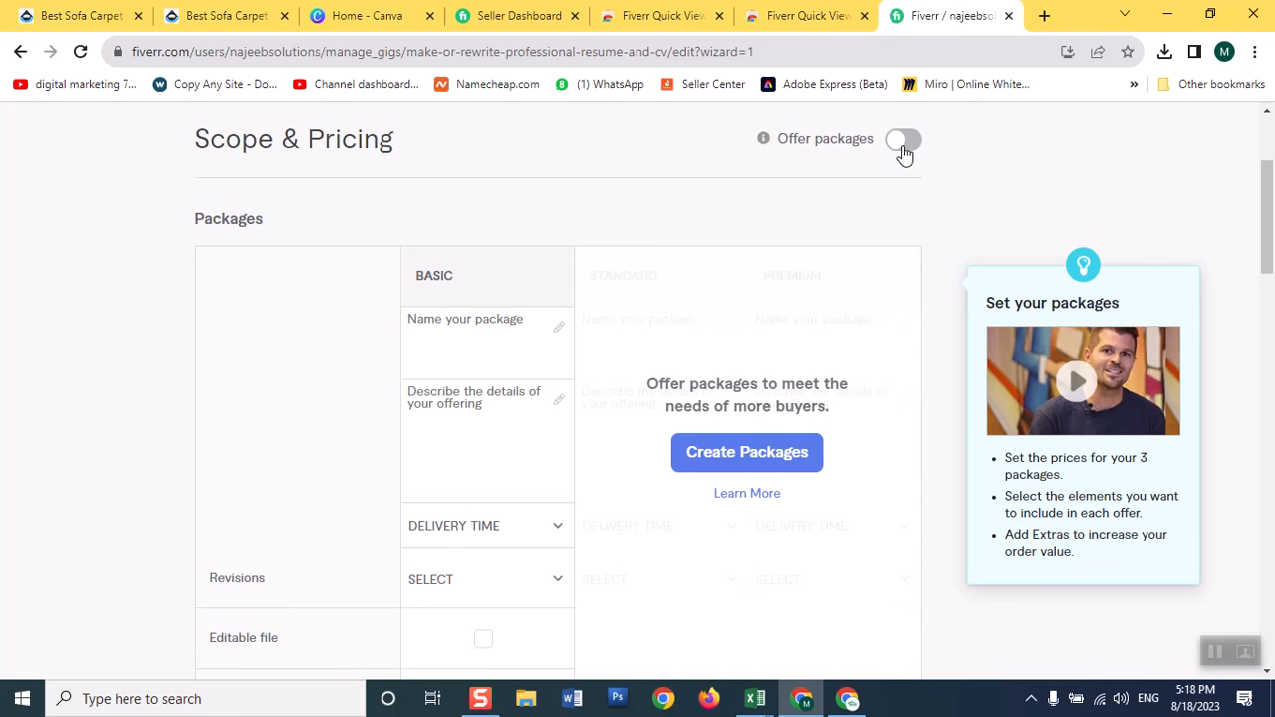
# In the other browser window, review the Basic, Standard and Premium packages of the competing resume-writing gig.
pyautogui.moveTo(1266, 192)
pyautogui.mouseDown()
pyautogui.moveTo(1266, 211)
pyautogui.moveTo(1268, 195)
pyautogui.mouseUp()
pyautogui.click(448, 278)
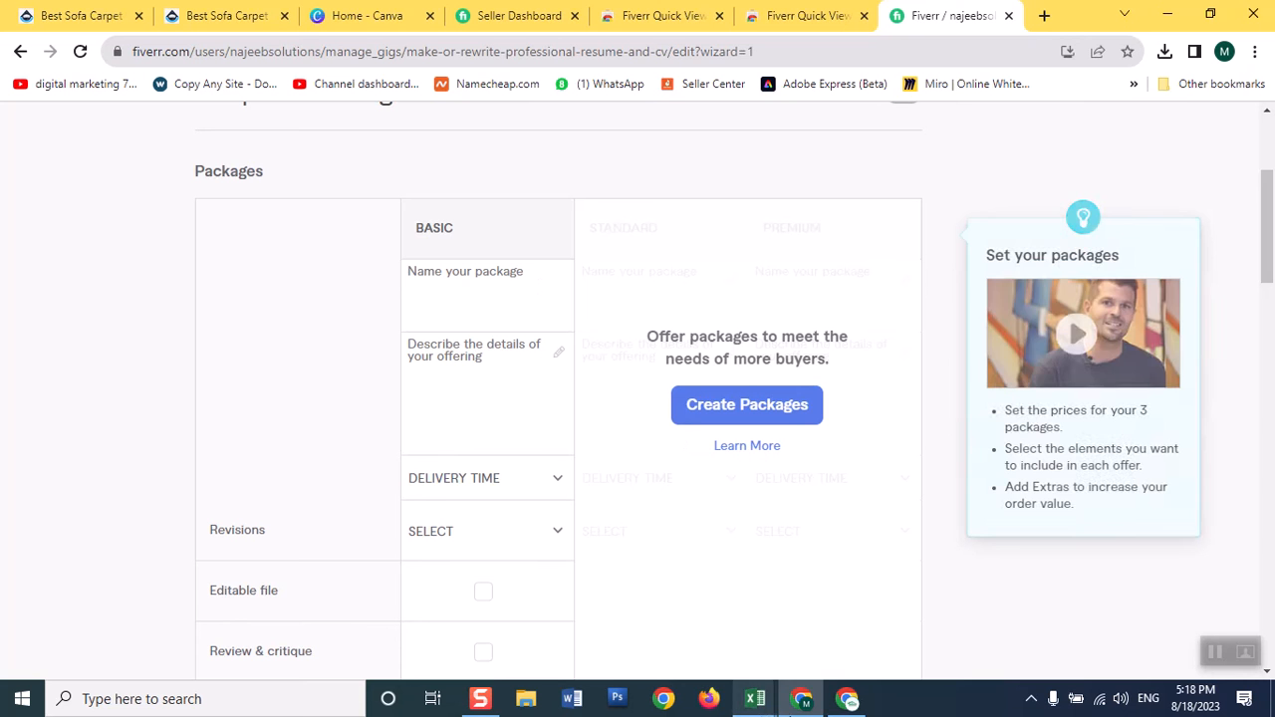
pyautogui.click(852, 702)
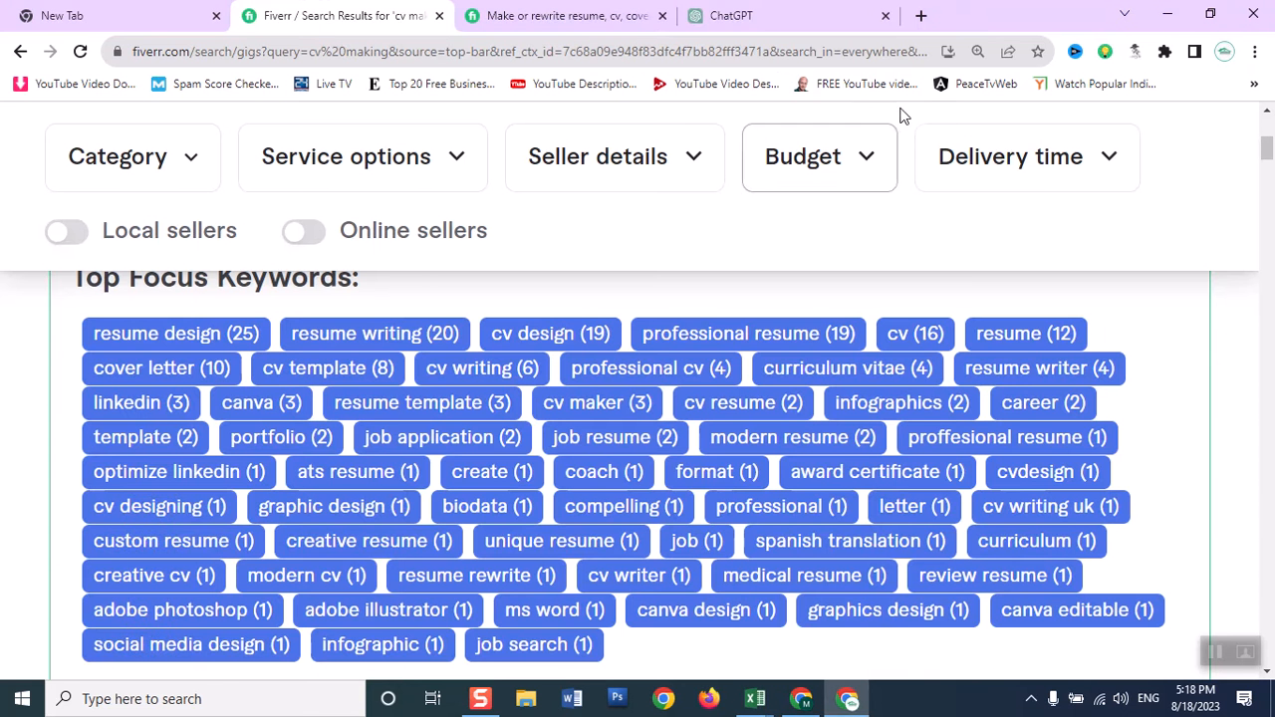
pyautogui.click(500, 17)
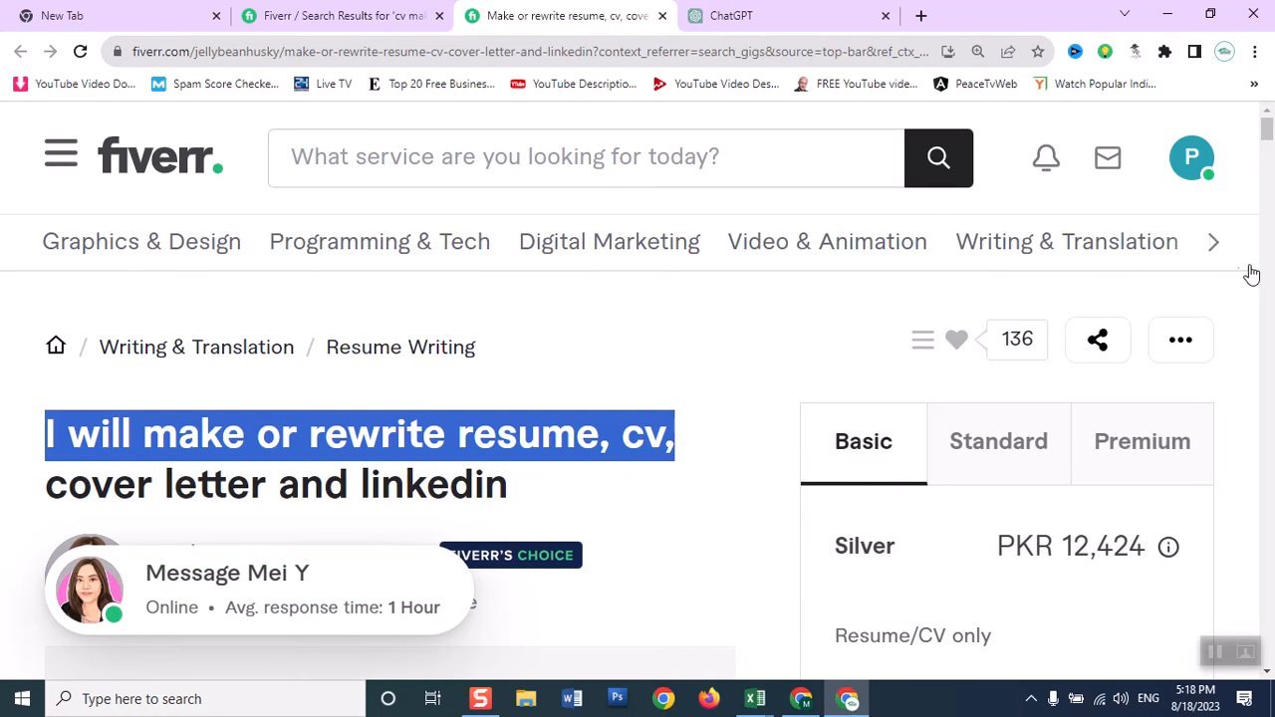
pyautogui.scroll(-1, 1268, 145)
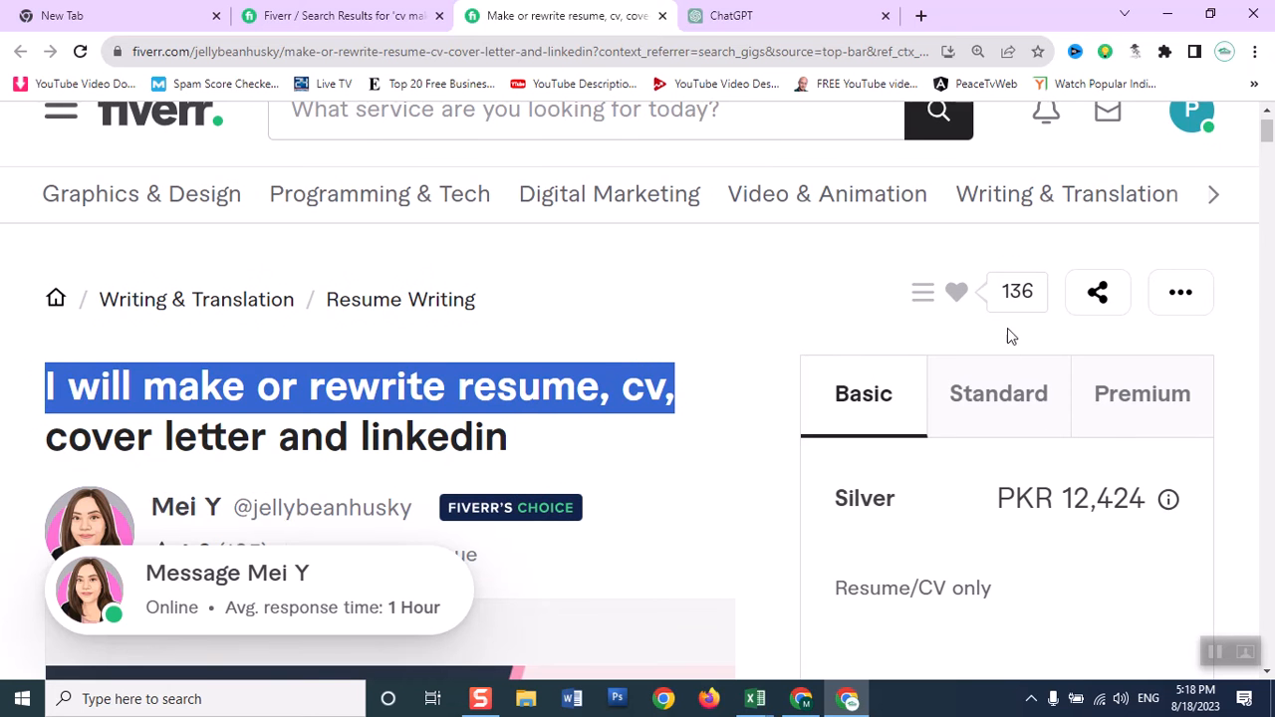
pyautogui.click(989, 408)
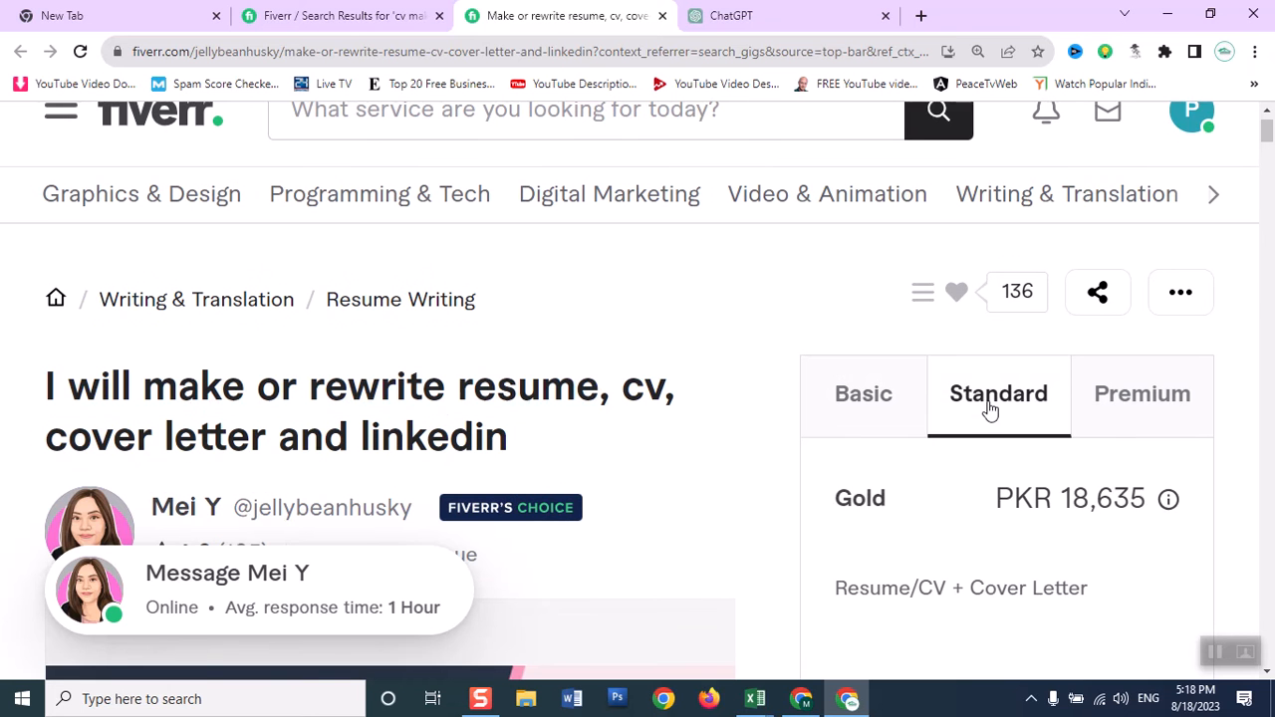
pyautogui.click(1133, 398)
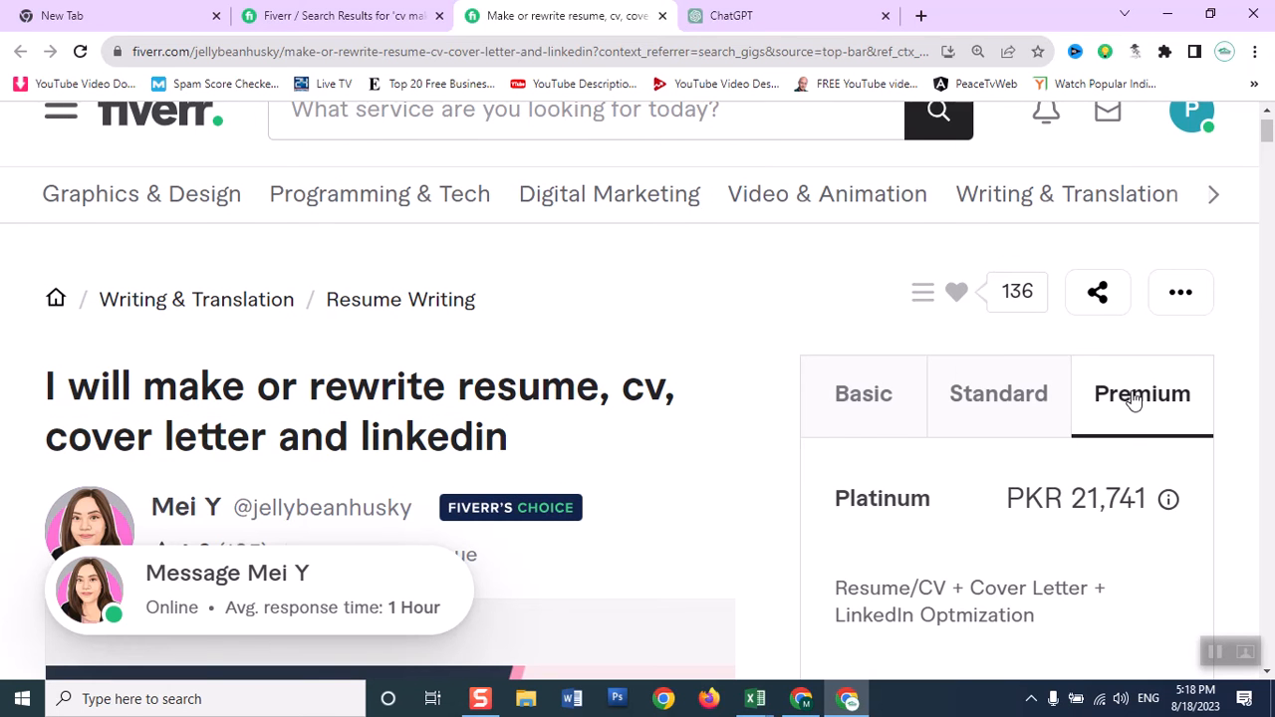
pyautogui.click(882, 406)
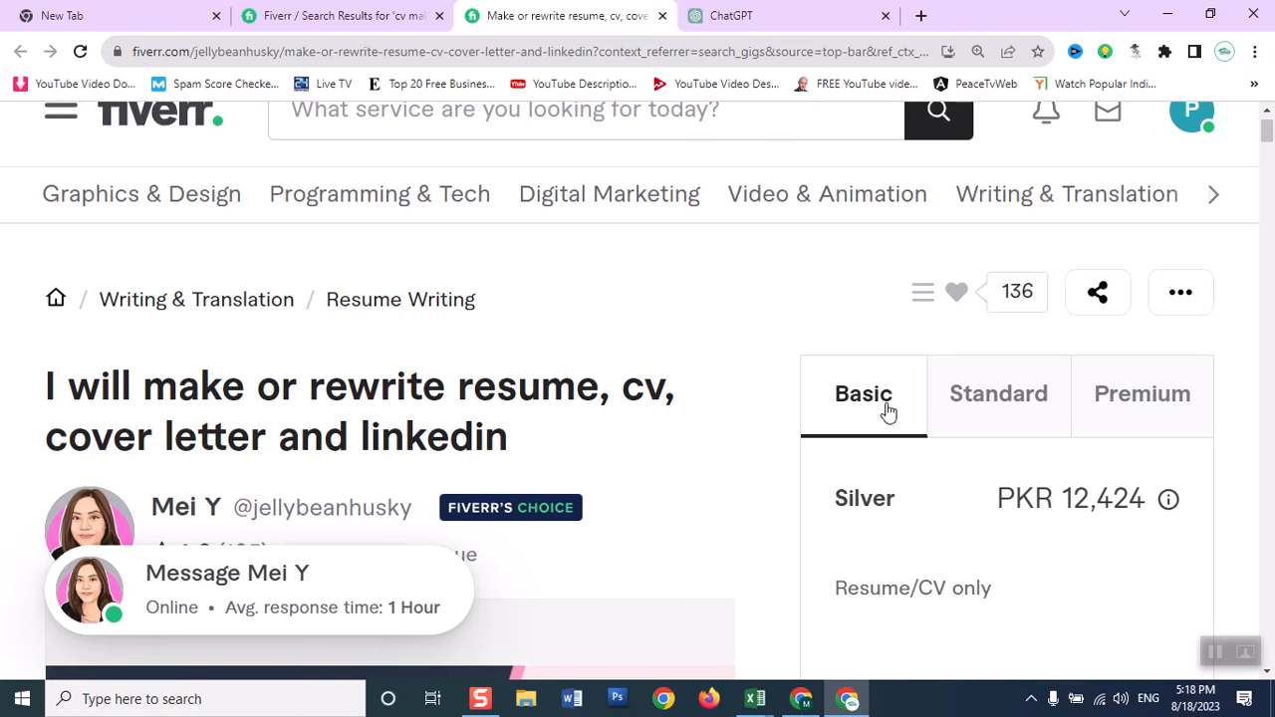
pyautogui.click(304, 19)
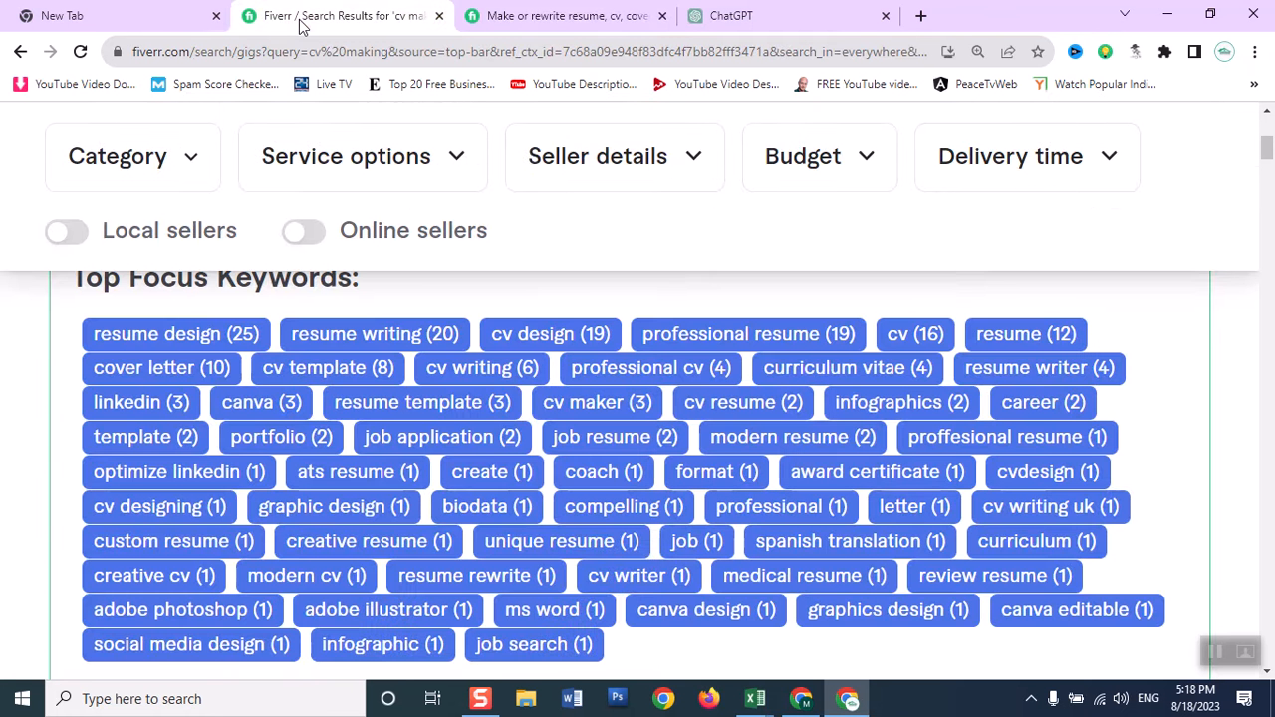
# Return to the gig editor and name the Basic package "Professional CV Design".
pyautogui.click(814, 703)
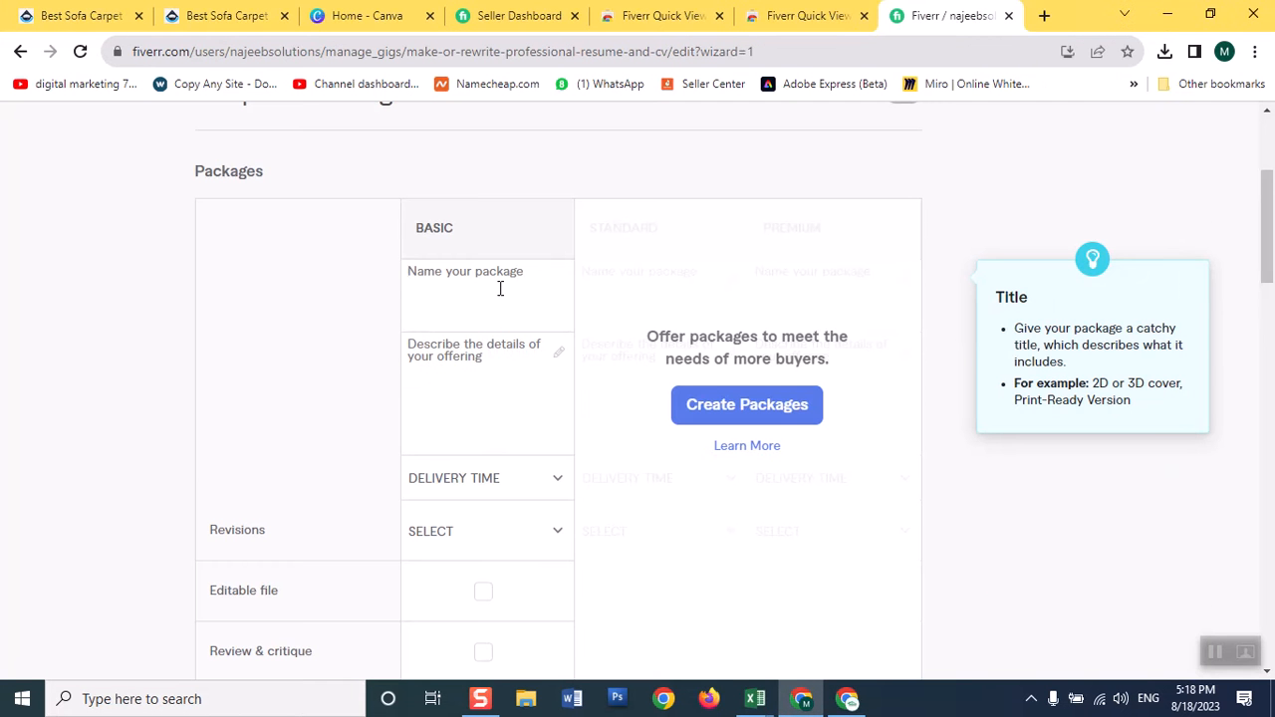
pyautogui.write('Professional CV Design')
# Check how the competing resume gig describes its Basic package, including the delivery time, revisions and included items.
pyautogui.click(455, 347)
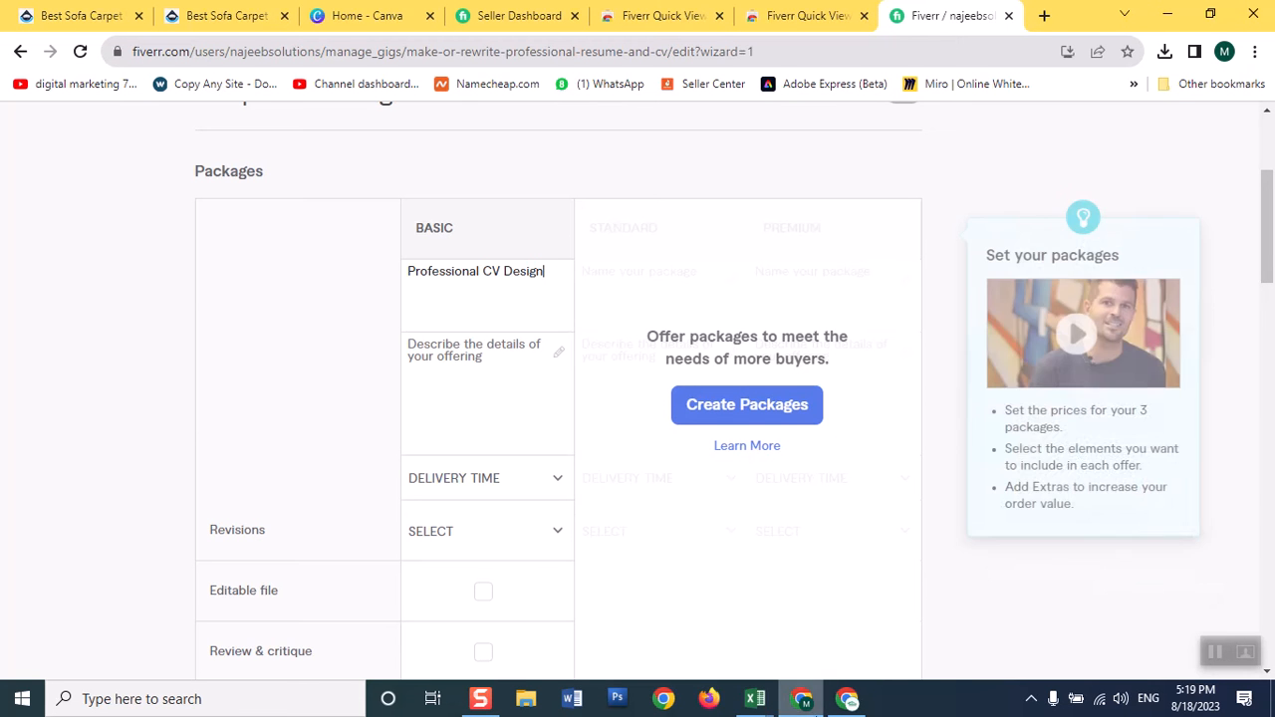
pyautogui.click(844, 688)
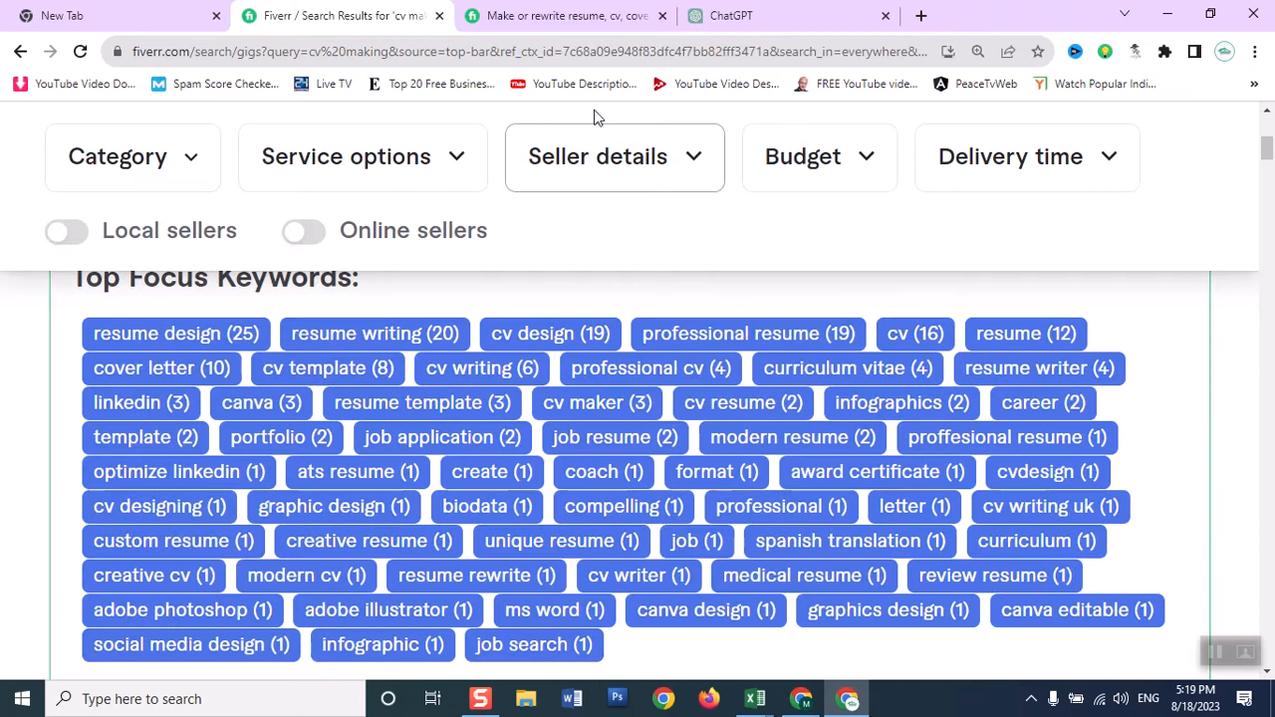
pyautogui.click(538, 24)
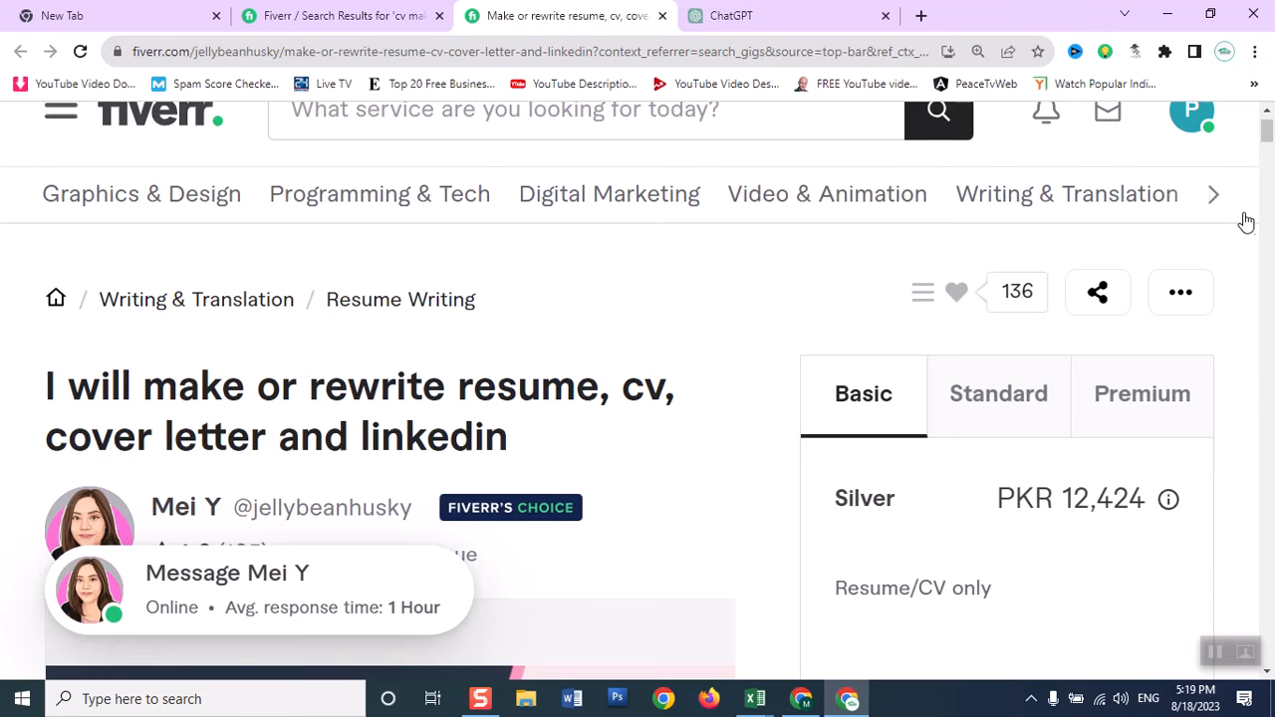
pyautogui.moveTo(1266, 139); pyautogui.dragTo(1266, 144)
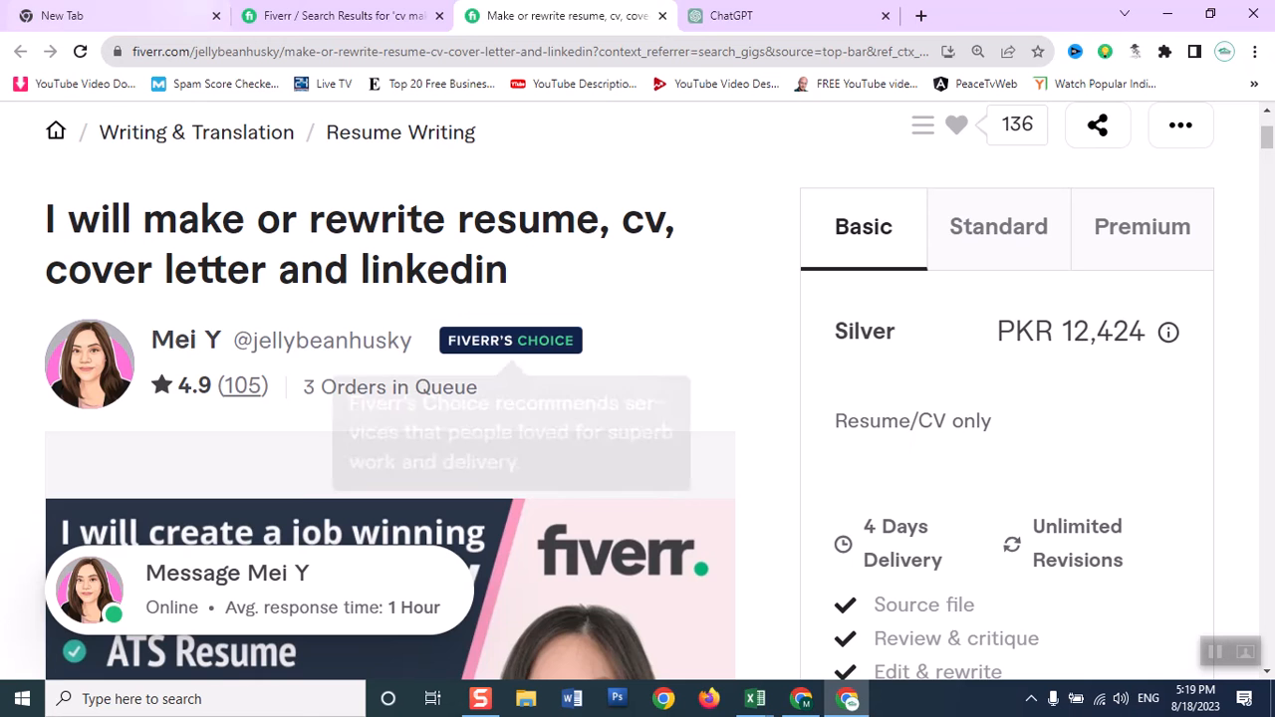
pyautogui.click(306, 17)
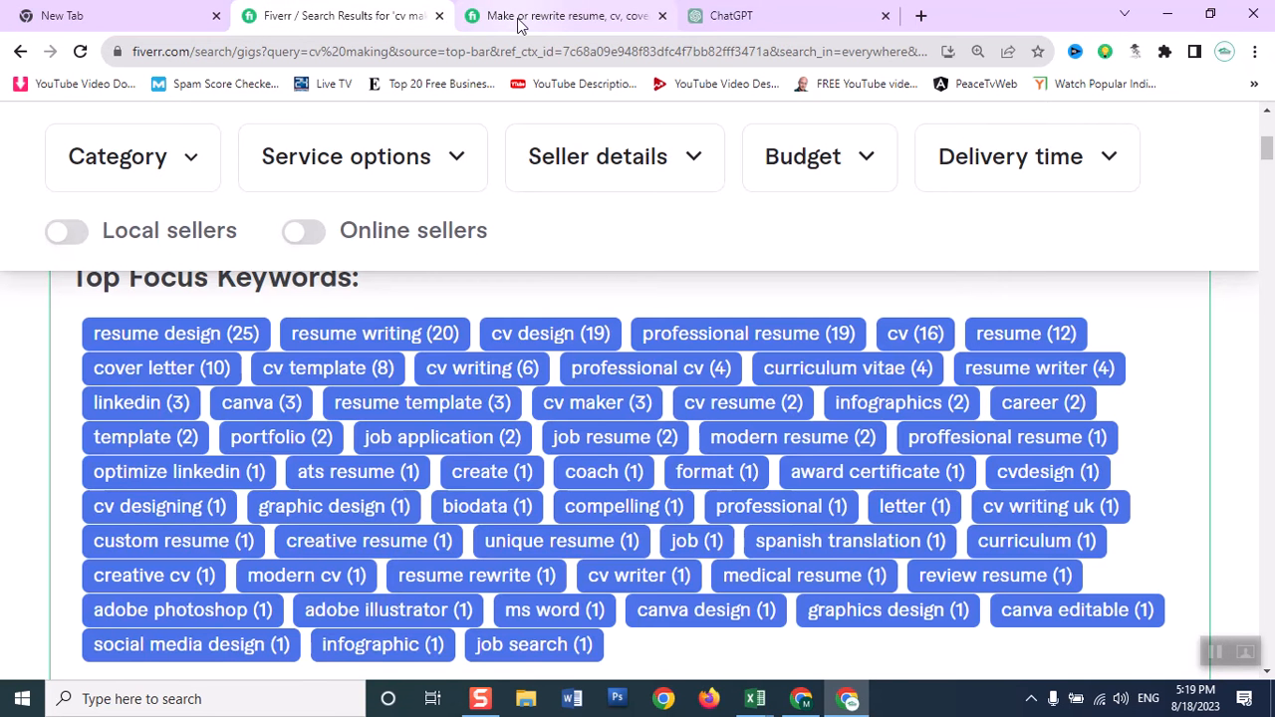
pyautogui.moveTo(513, 24)
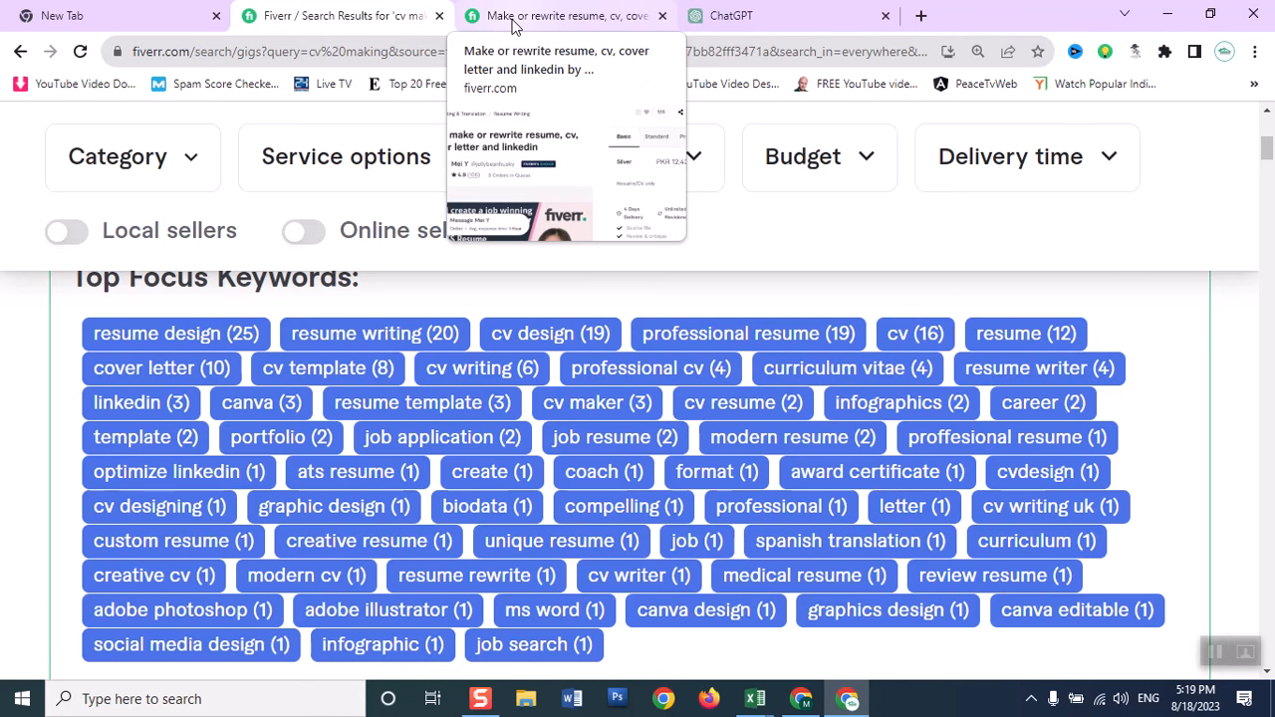
# Back in the gig editor, describe the Basic package as "Resume and CV Designs".
pyautogui.click(802, 700)
pyautogui.click(431, 349)
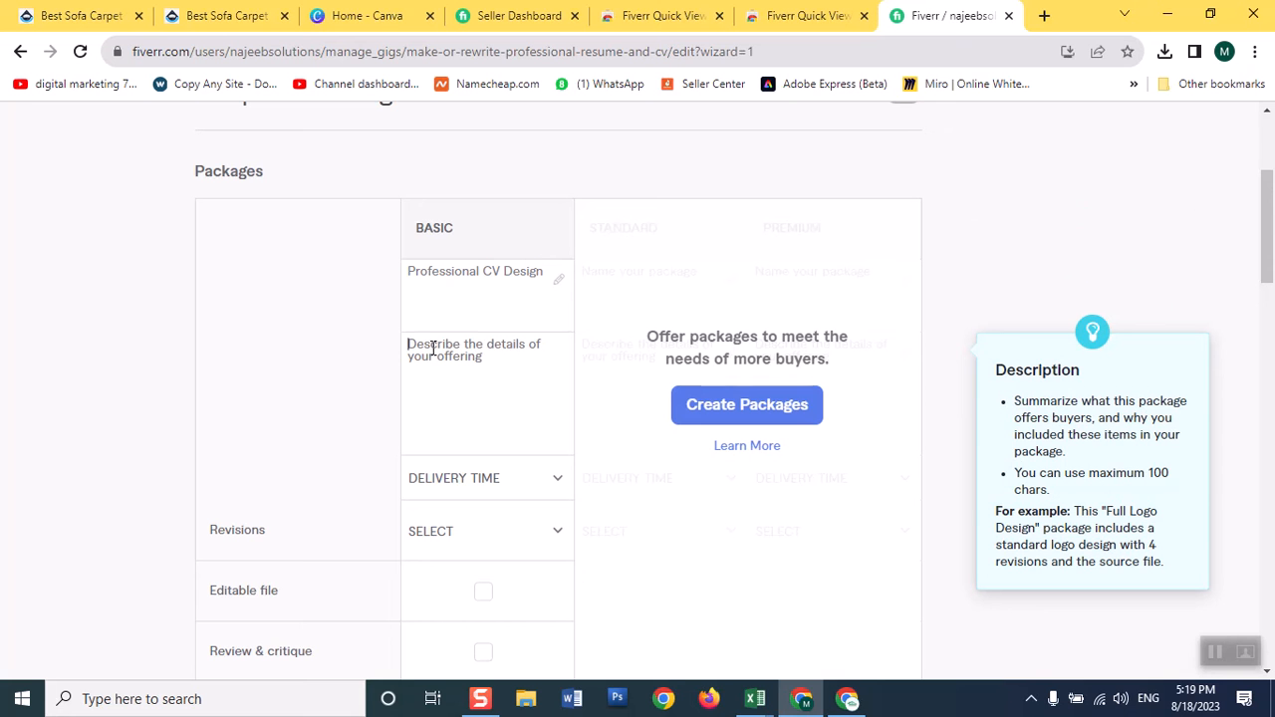
pyautogui.write('Resu')
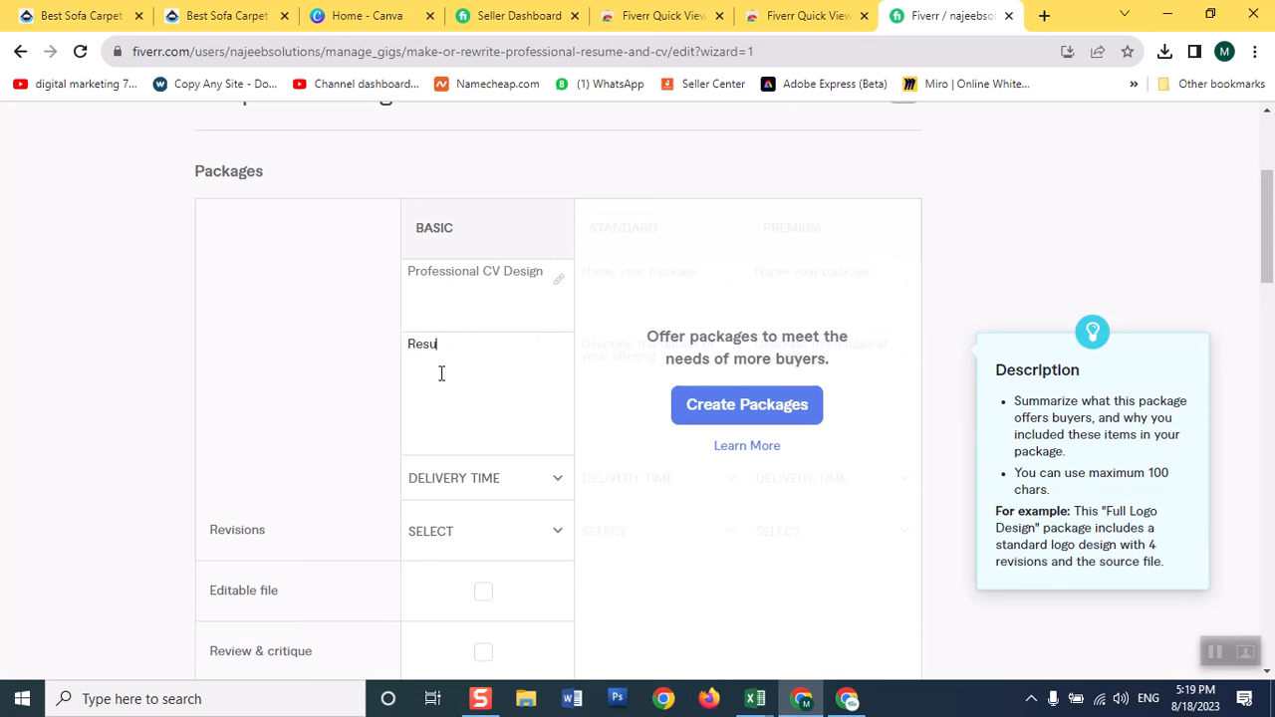
pyautogui.write('me and CV Designs')
# Set the Basic package to 2 days delivery with 2 revisions.
pyautogui.moveTo(489, 498)
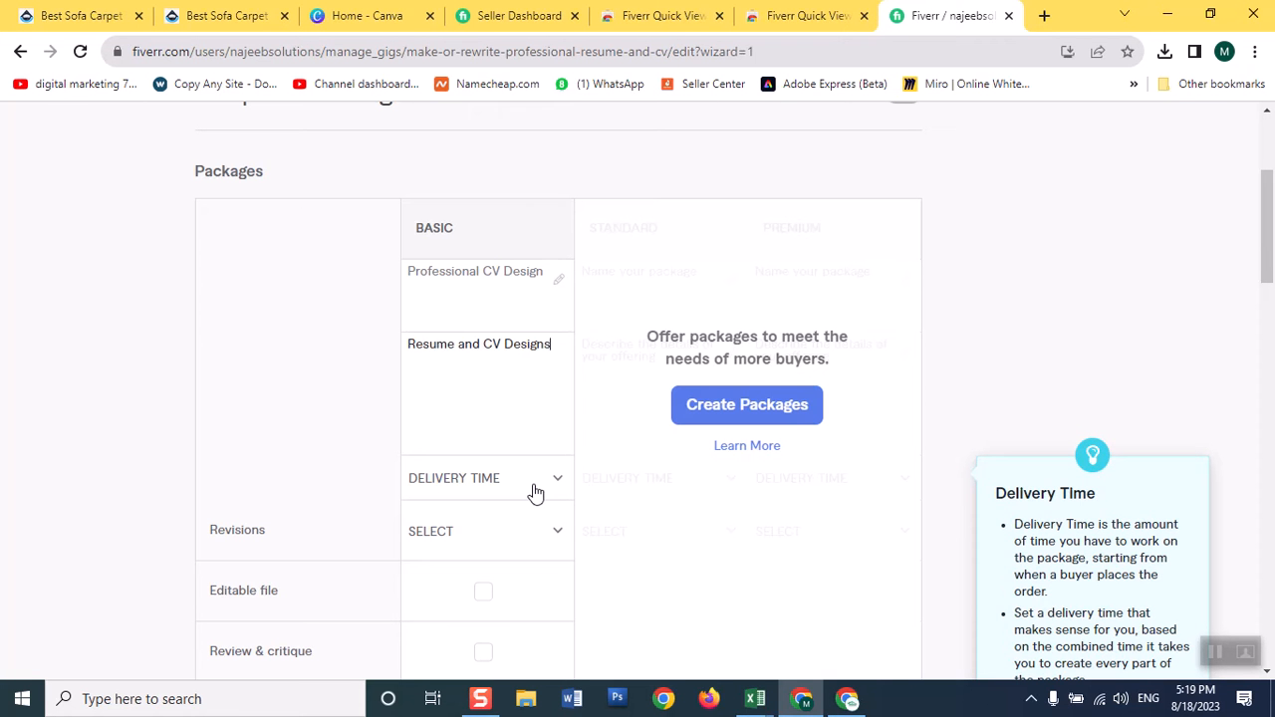
pyautogui.click(534, 492)
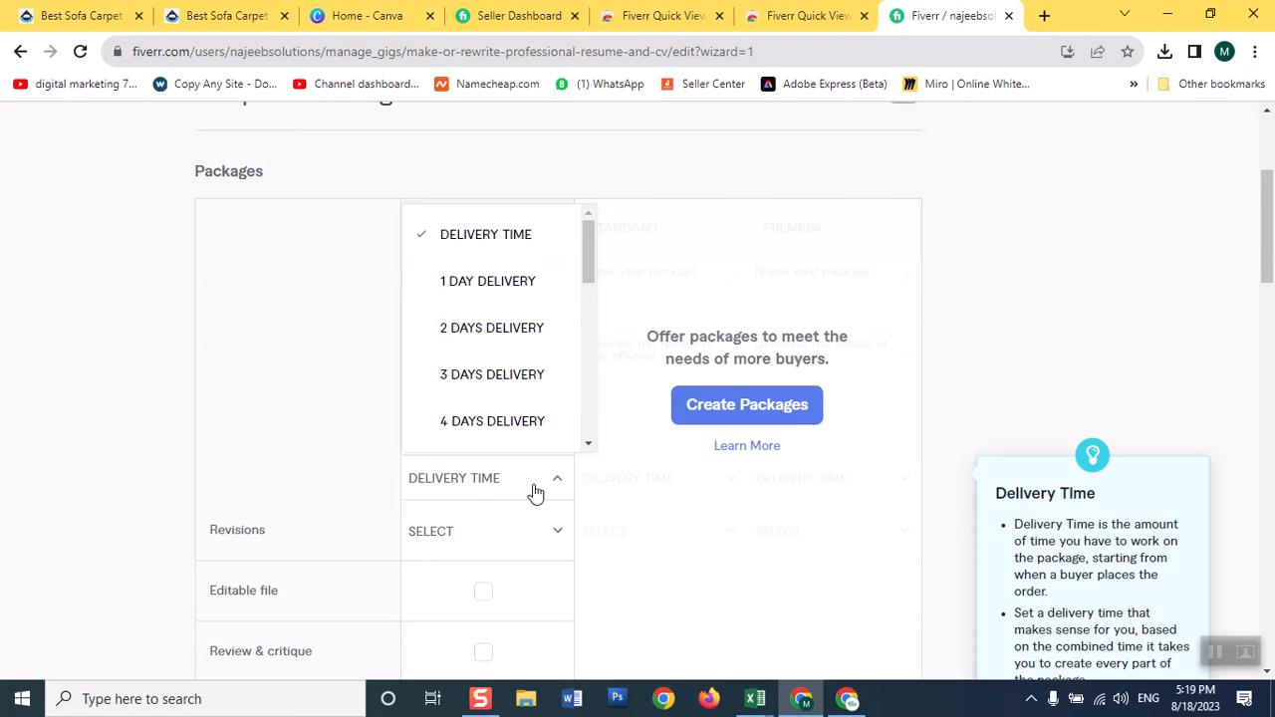
pyautogui.click(484, 330)
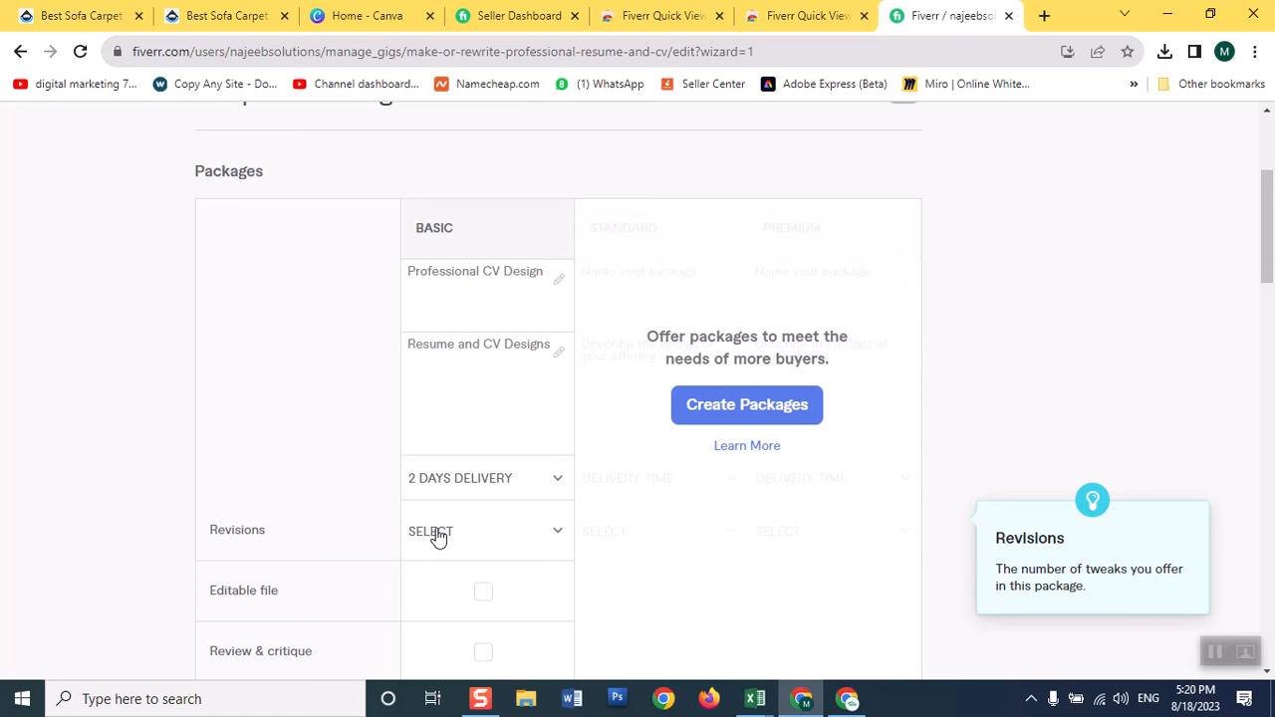
pyautogui.click(503, 544)
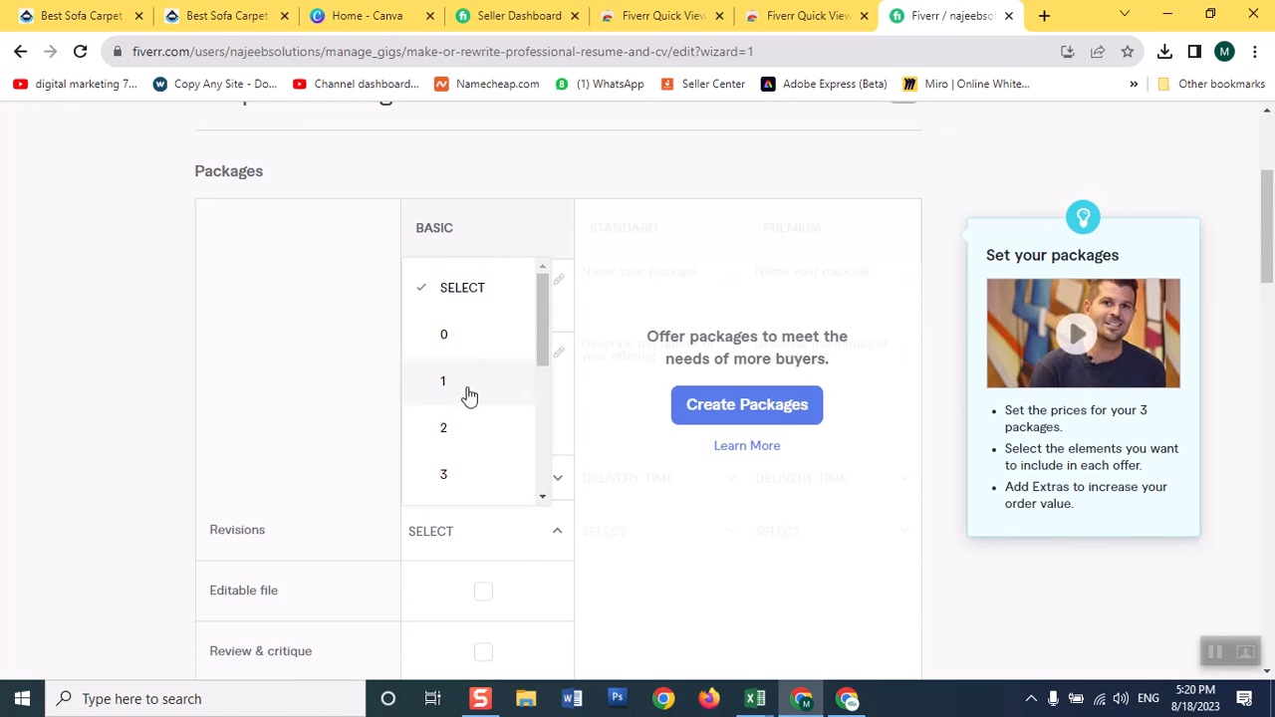
pyautogui.click(464, 433)
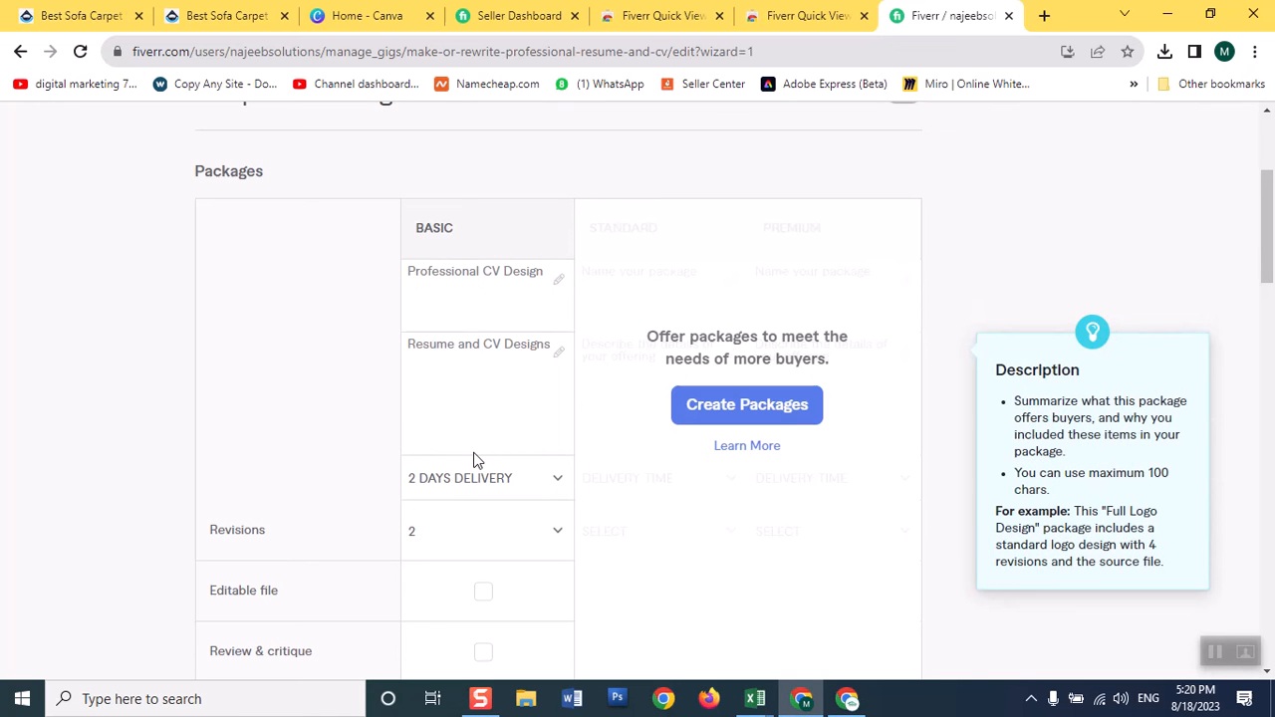
# Include Editable file, Review & critique, Edit & rewrite and Custom design in the Basic package.
pyautogui.click(484, 594)
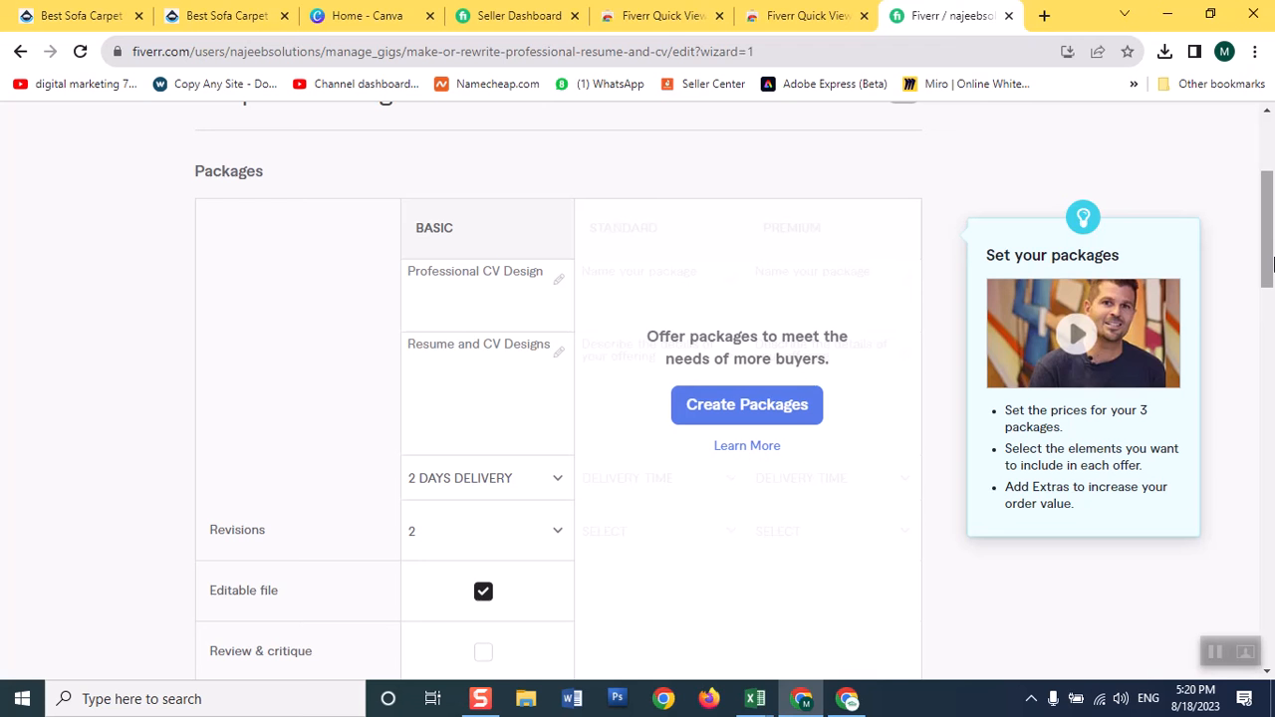
pyautogui.moveTo(1270, 261); pyautogui.dragTo(1270, 308)
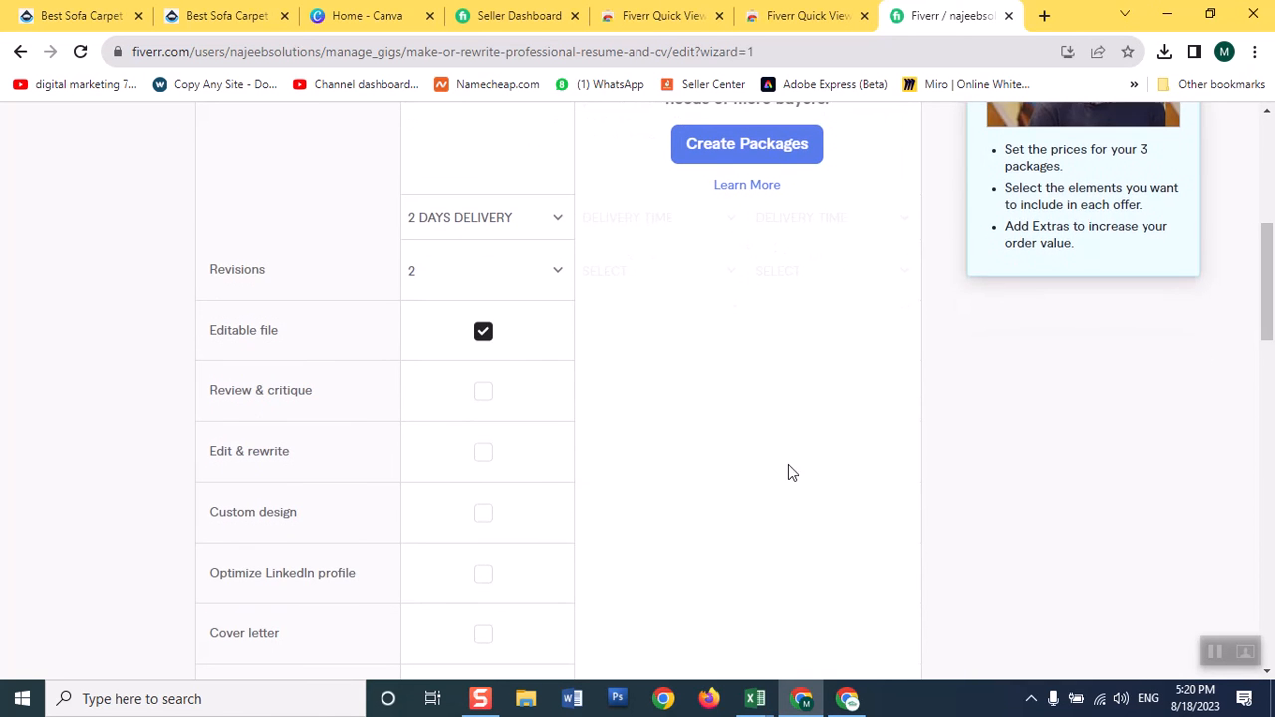
pyautogui.click(487, 399)
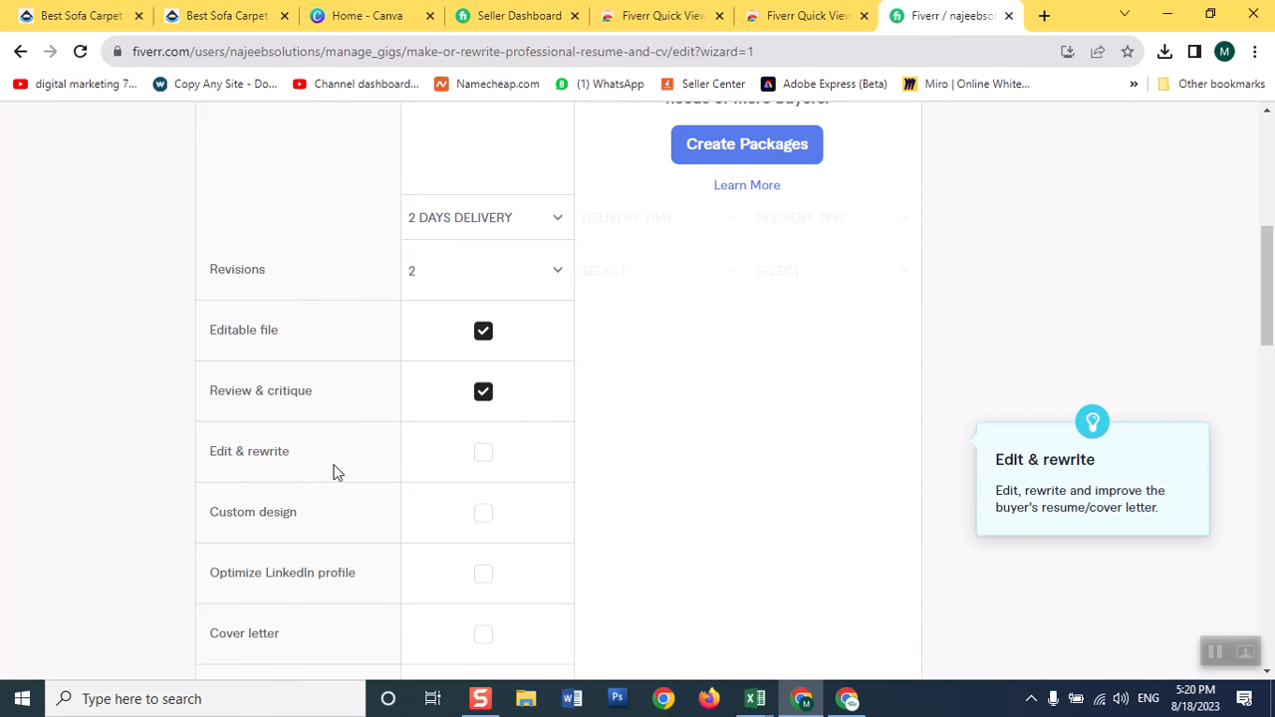
pyautogui.click(480, 454)
pyautogui.click(483, 512)
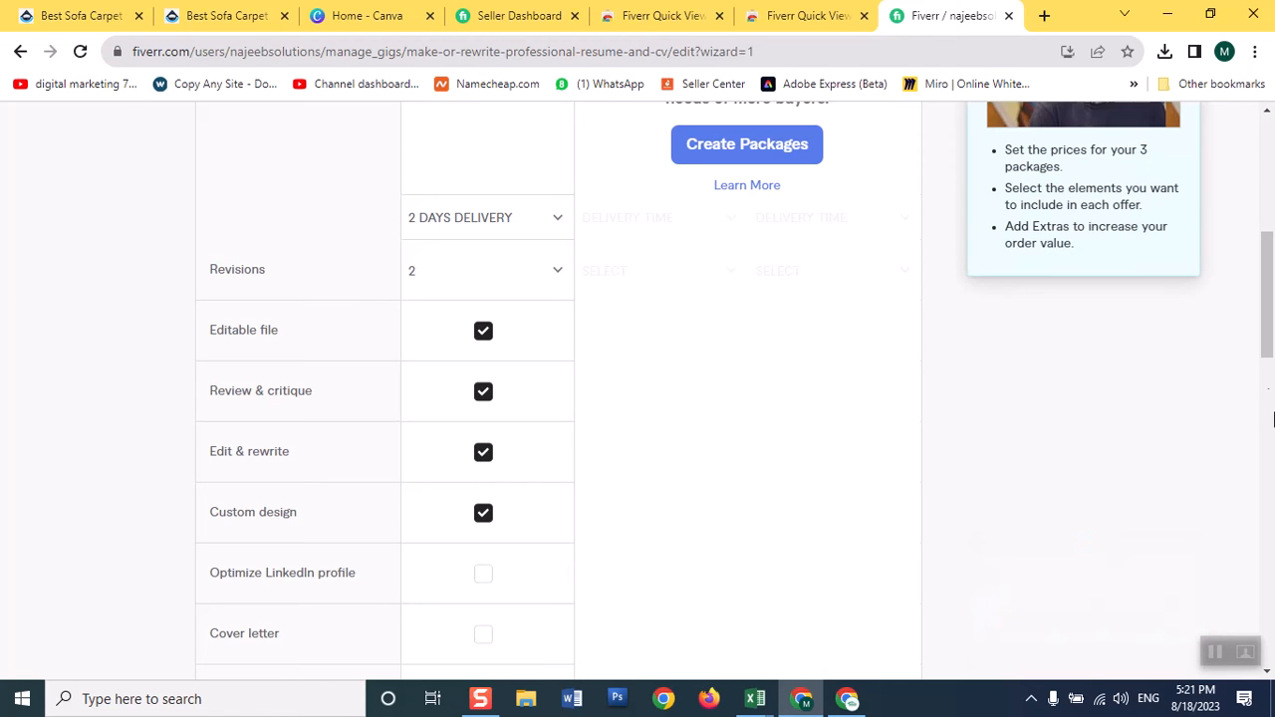
# Set the Basic package price to $20.
pyautogui.moveTo(1269, 339); pyautogui.dragTo(1271, 399)
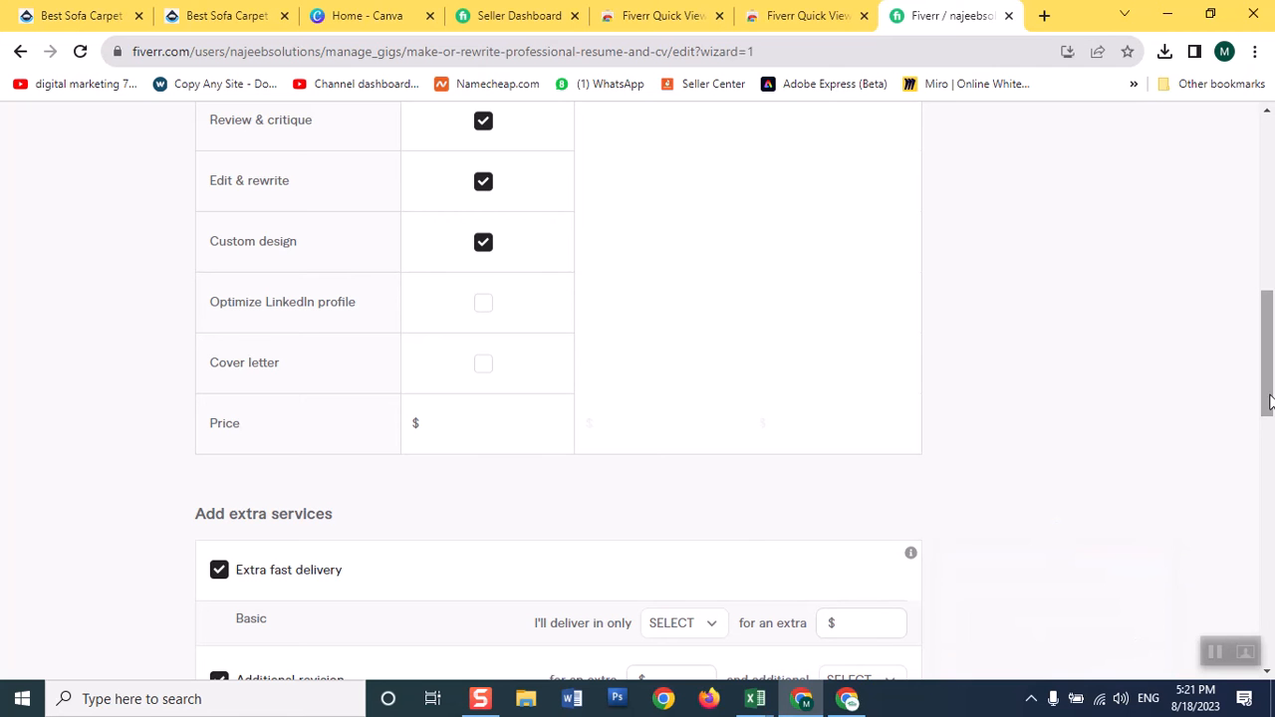
pyautogui.moveTo(1274, 400); pyautogui.dragTo(1273, 405)
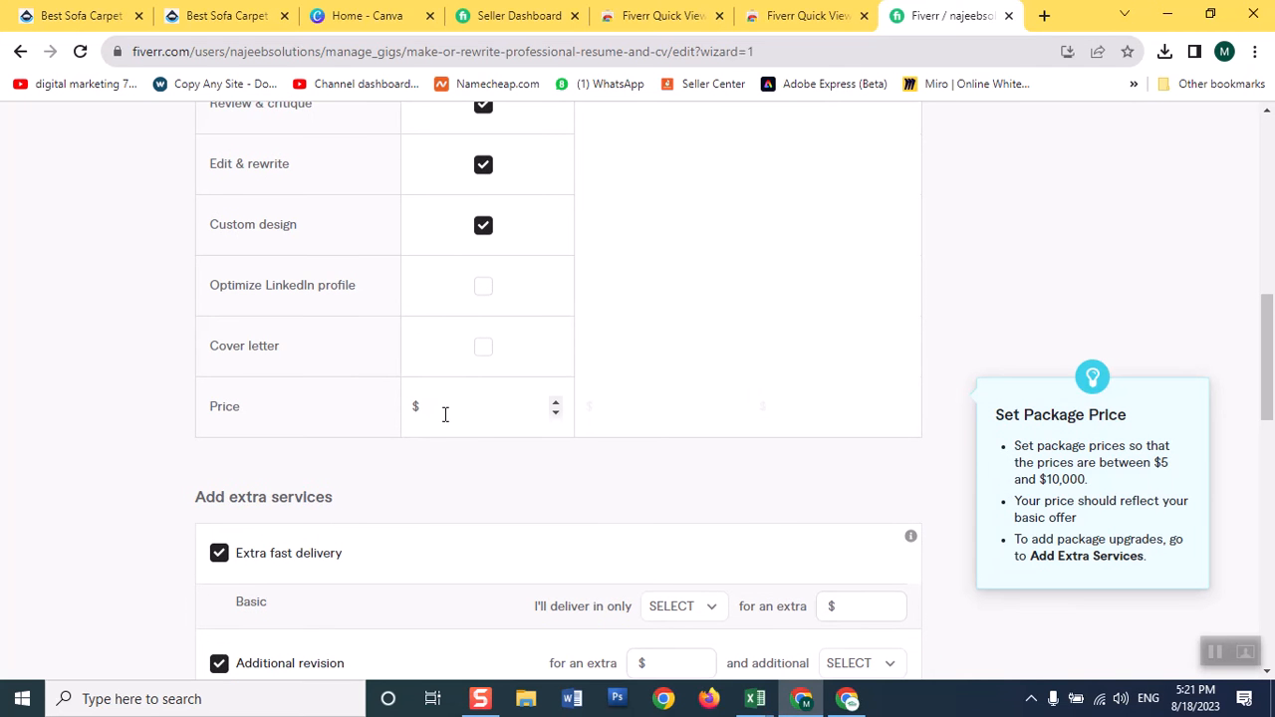
pyautogui.write('20')
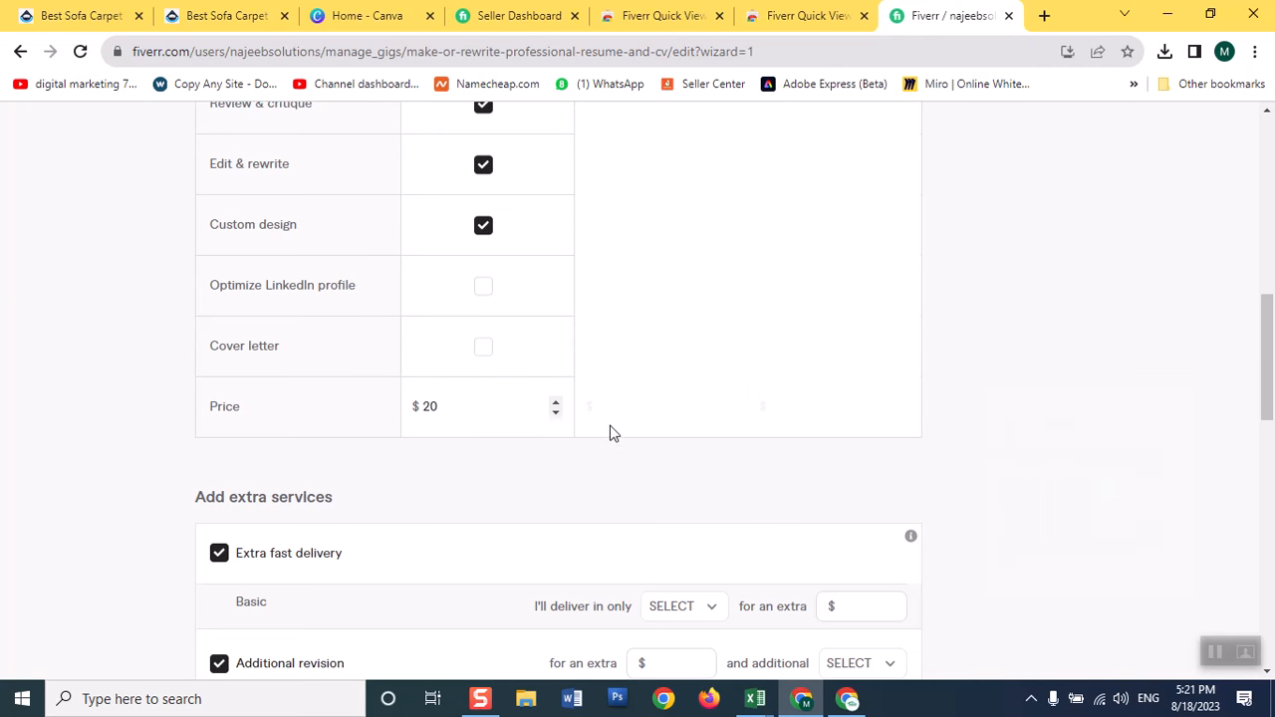
# Look over the extra services and try to save the Scope & Pricing page and continue.
pyautogui.scroll(-2, 317, 349)
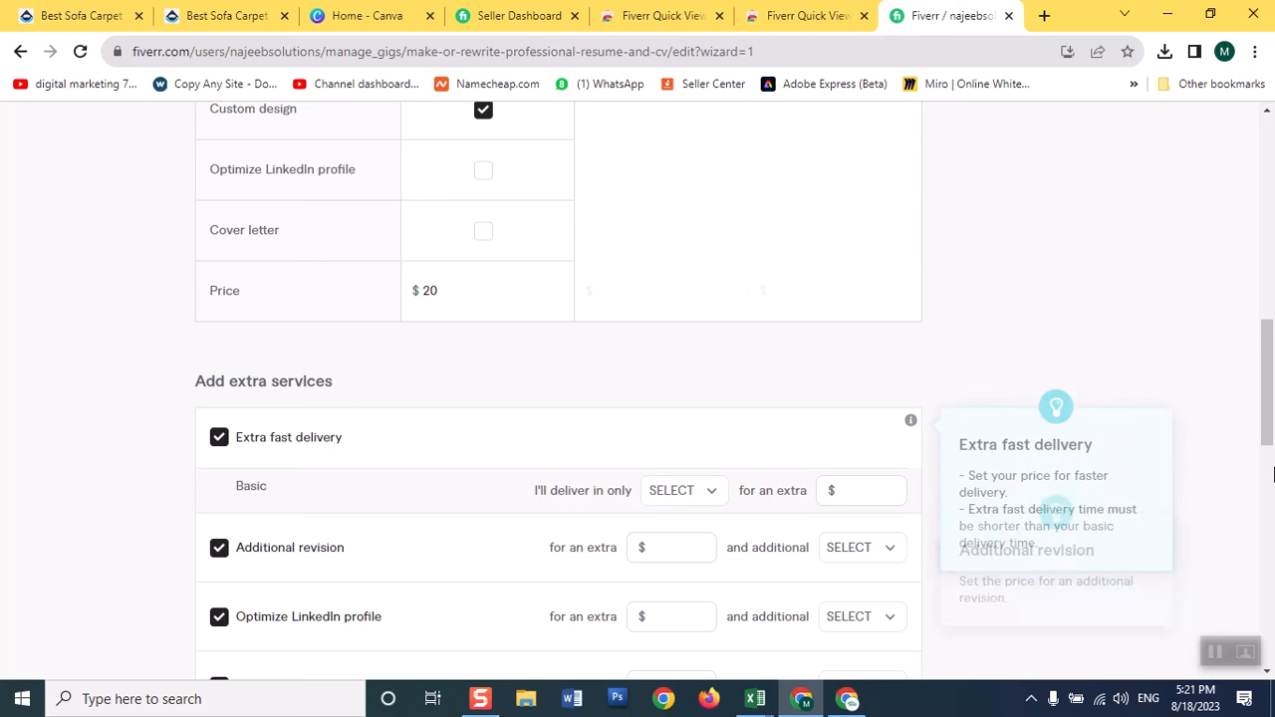
pyautogui.moveTo(1272, 397); pyautogui.dragTo(1269, 463)
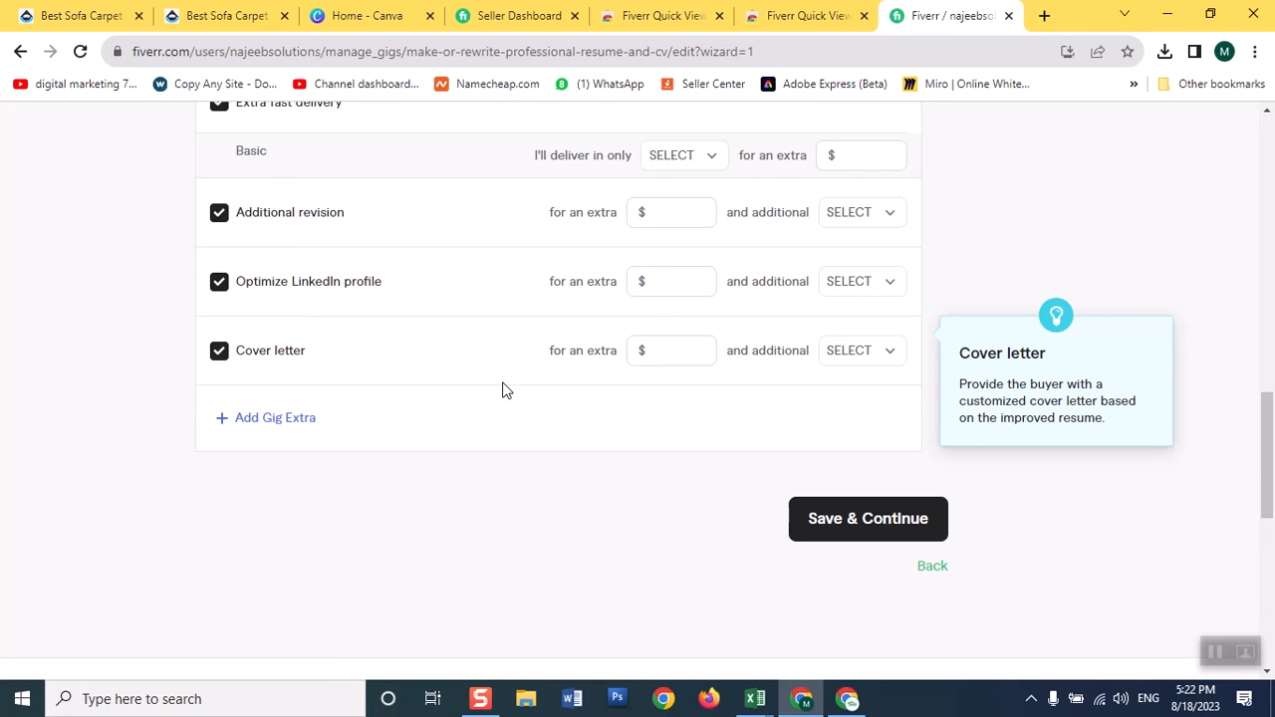
pyautogui.click(874, 518)
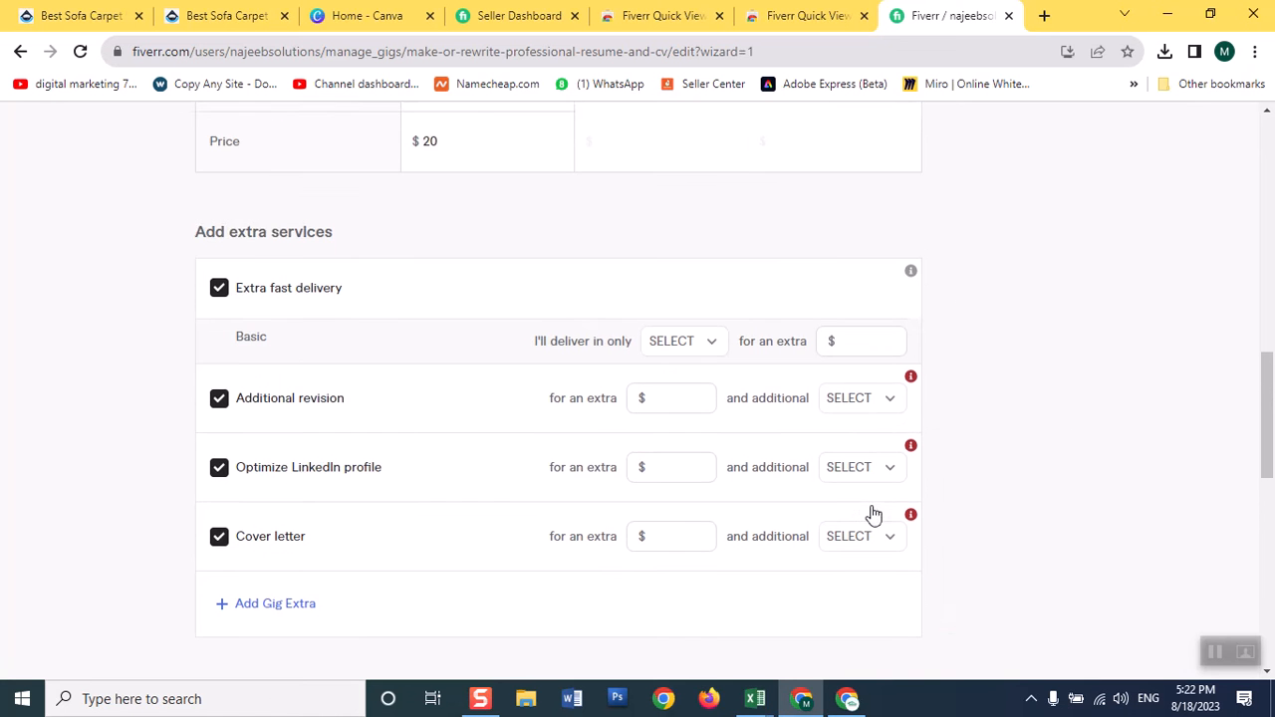
# Remove Extra fast delivery, Additional revision, Optimize LinkedIn profile and Cover letter from the extra services, then save and continue.
pyautogui.click(221, 302)
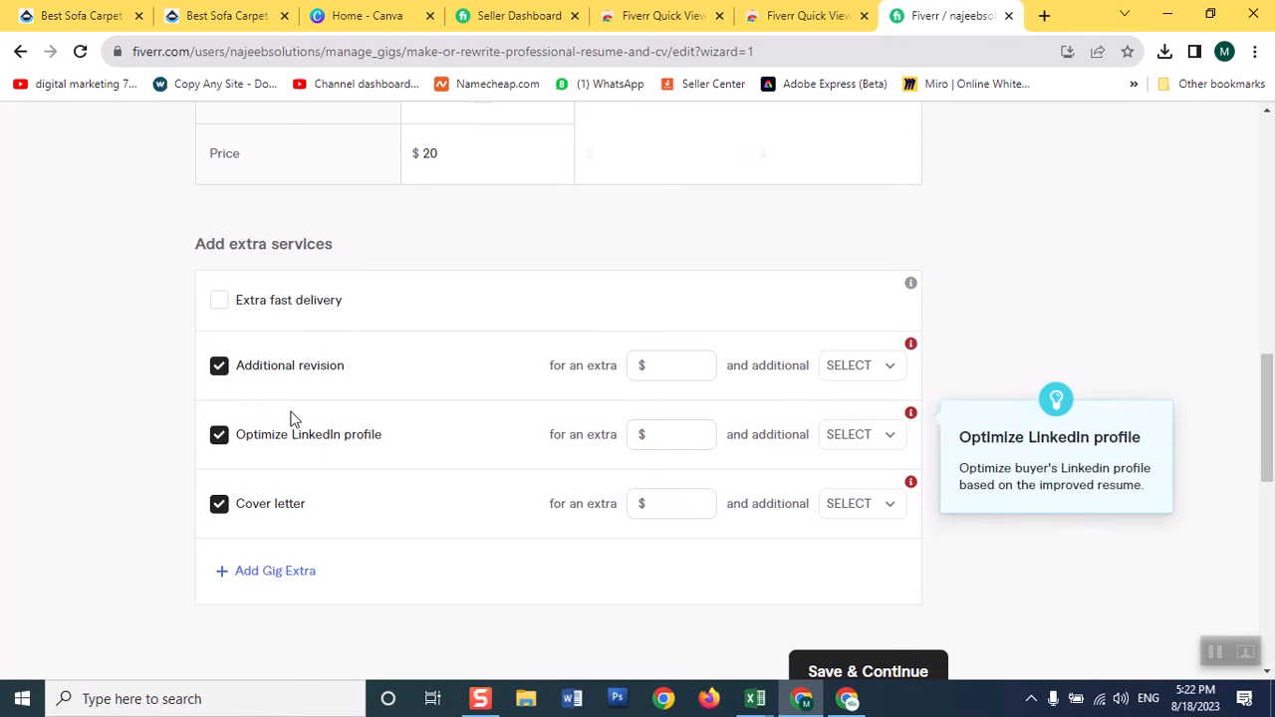
pyautogui.click(890, 671)
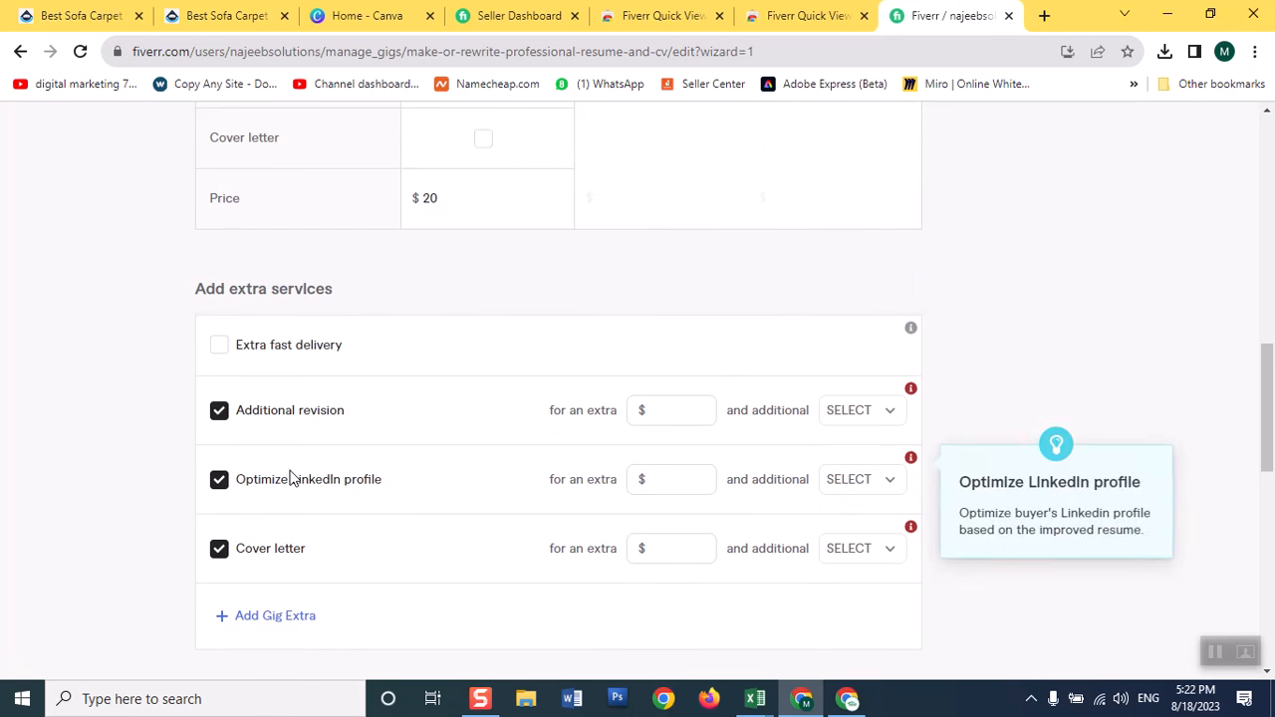
pyautogui.click(219, 412)
pyautogui.click(220, 480)
pyautogui.click(219, 548)
pyautogui.moveTo(1270, 372); pyautogui.dragTo(1270, 412)
pyautogui.click(918, 548)
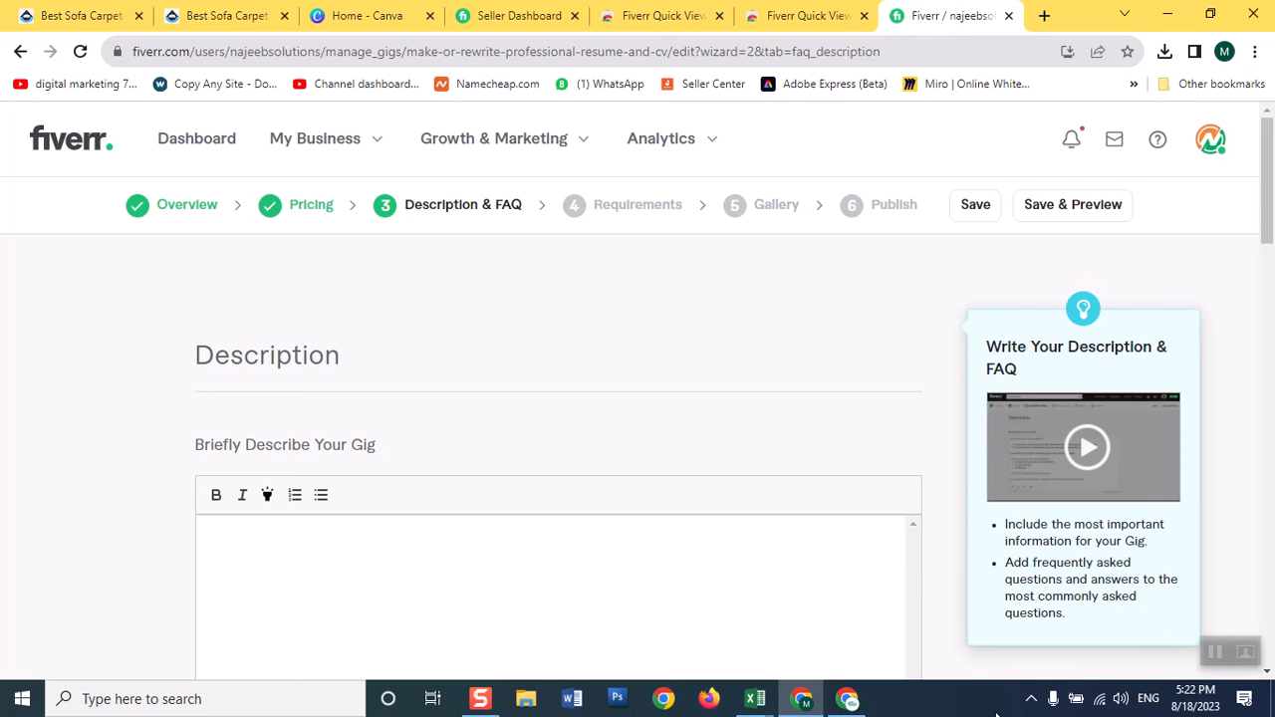
# Select the full "About this gig" text of the competing resume, CV, cover letter and LinkedIn gig, from the welcome line through "Thank you!".
pyautogui.click(847, 698)
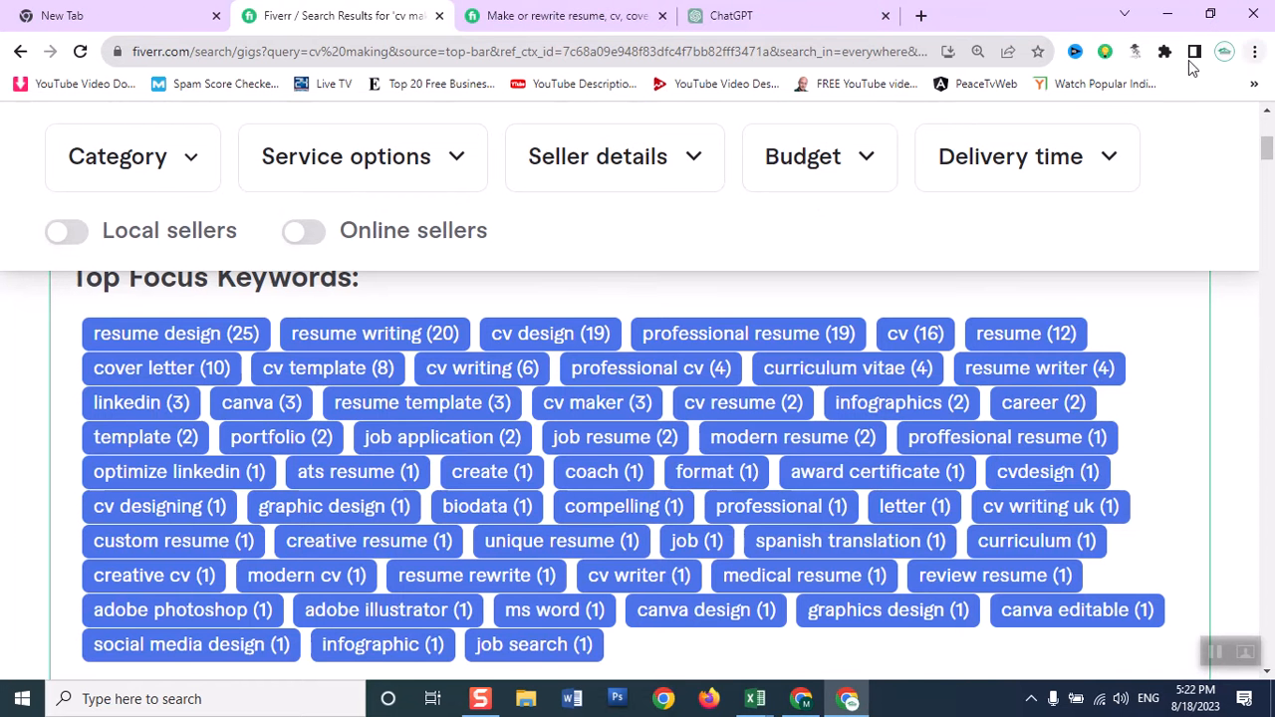
pyautogui.click(500, 15)
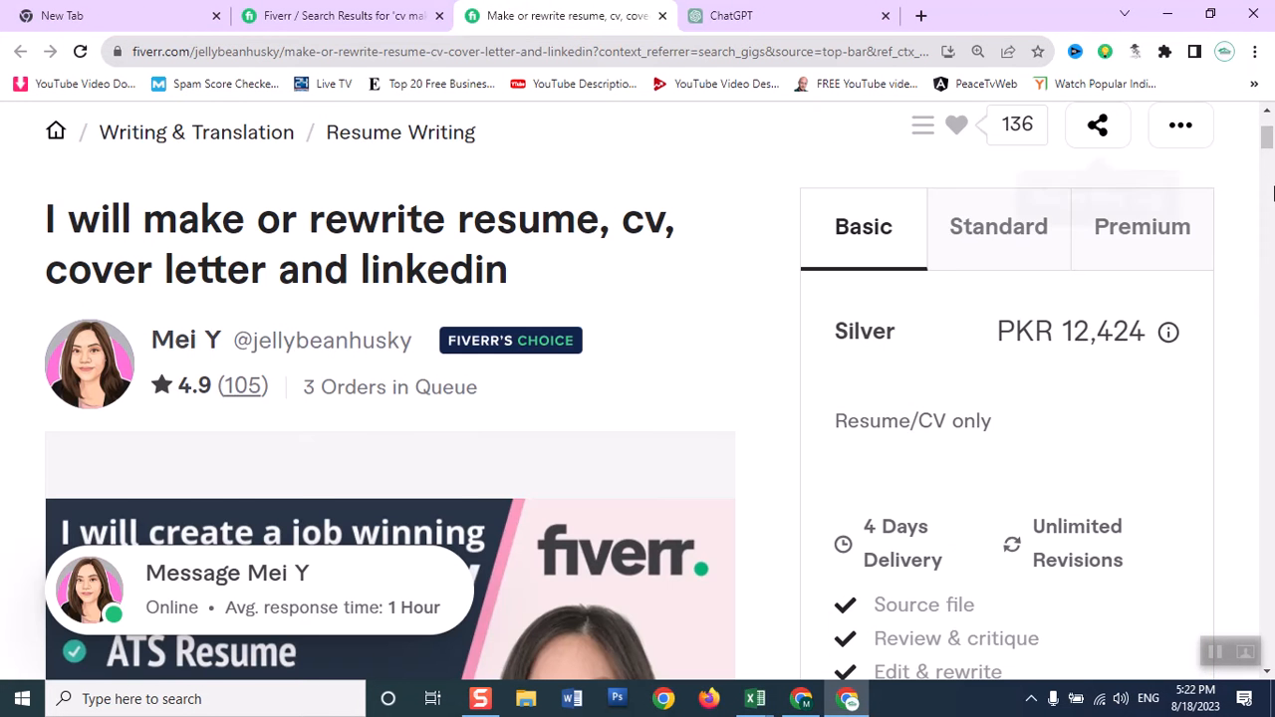
pyautogui.moveTo(1265, 144); pyautogui.dragTo(1266, 188)
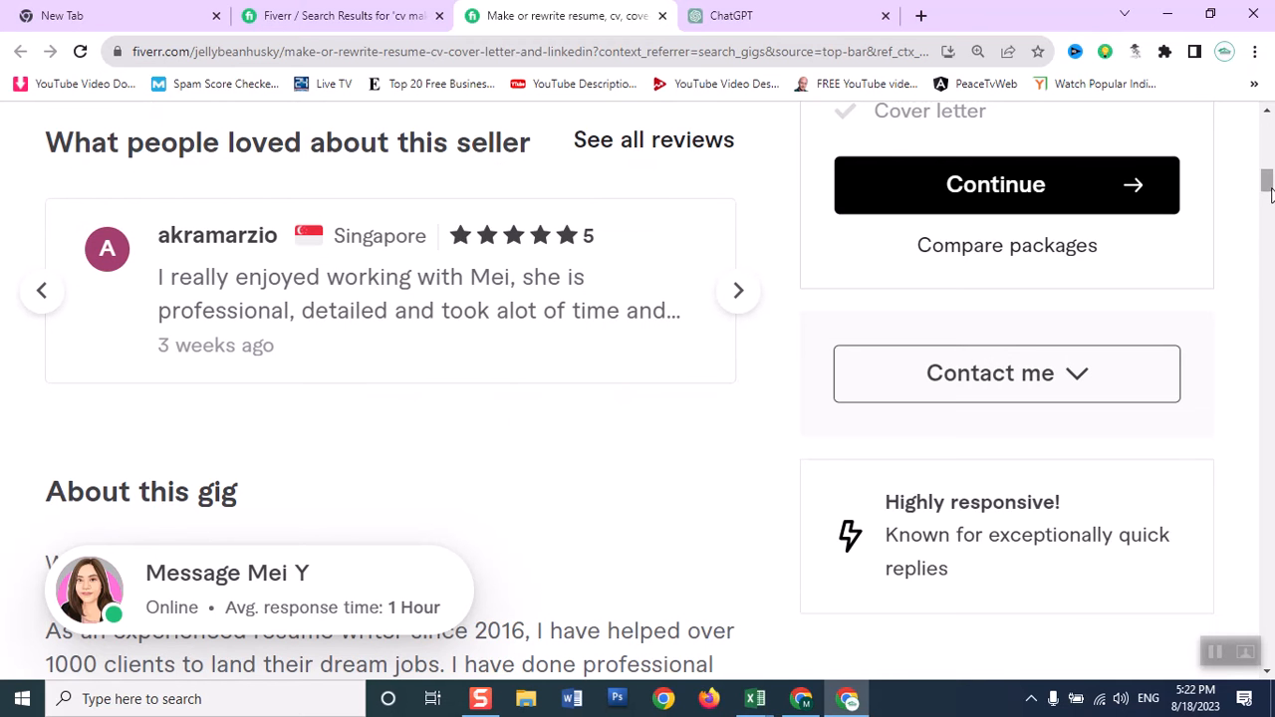
pyautogui.moveTo(1267, 175); pyautogui.dragTo(1267, 195)
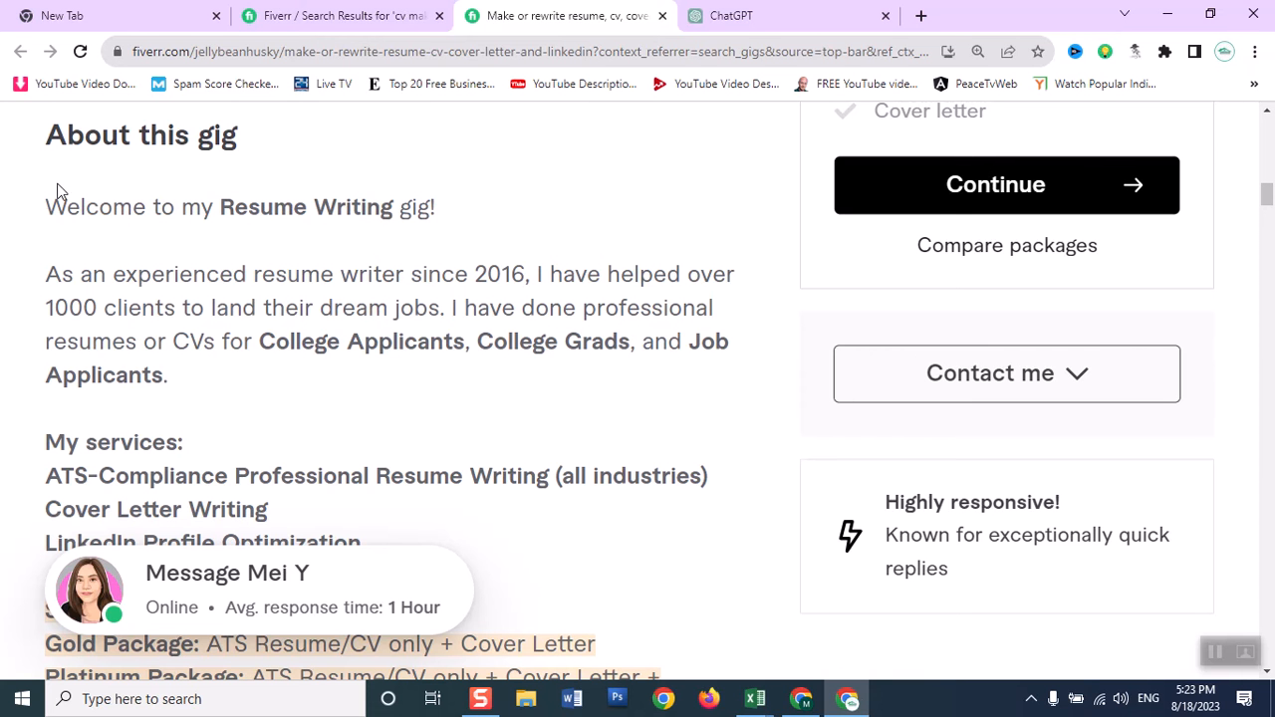
pyautogui.moveTo(48, 207); pyautogui.dragTo(509, 528)
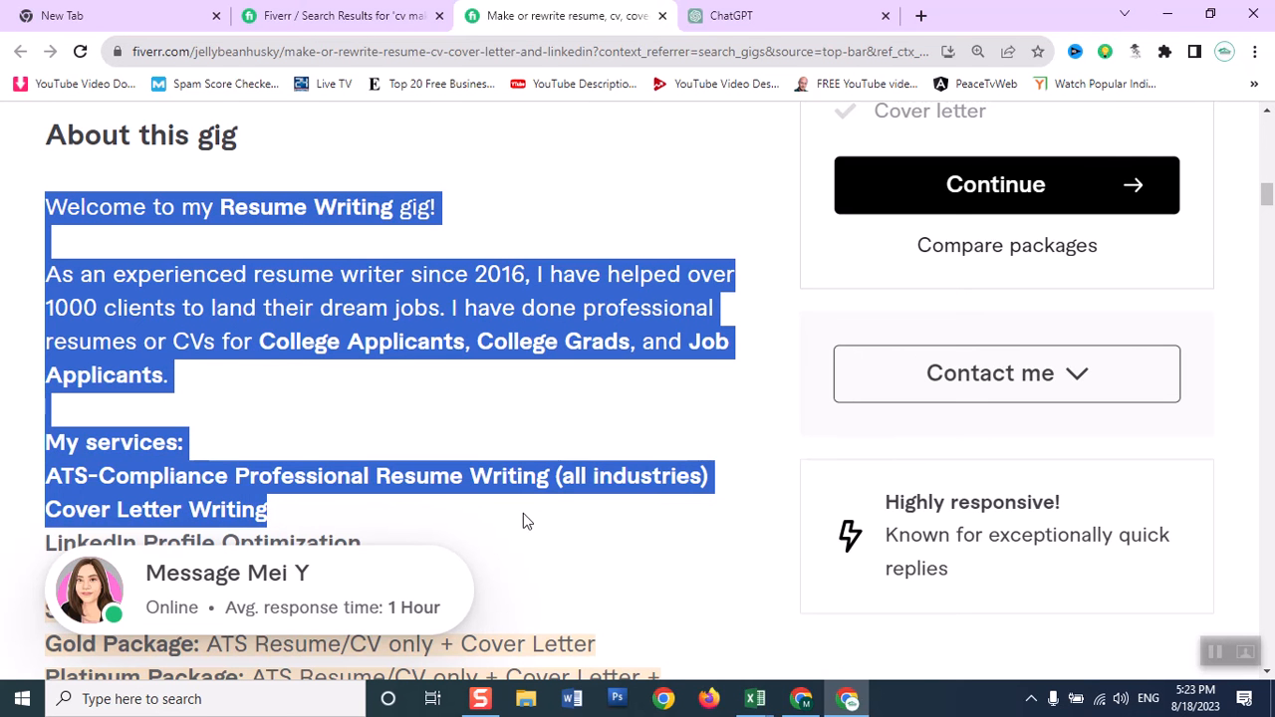
pyautogui.moveTo(1267, 199); pyautogui.dragTo(1265, 242)
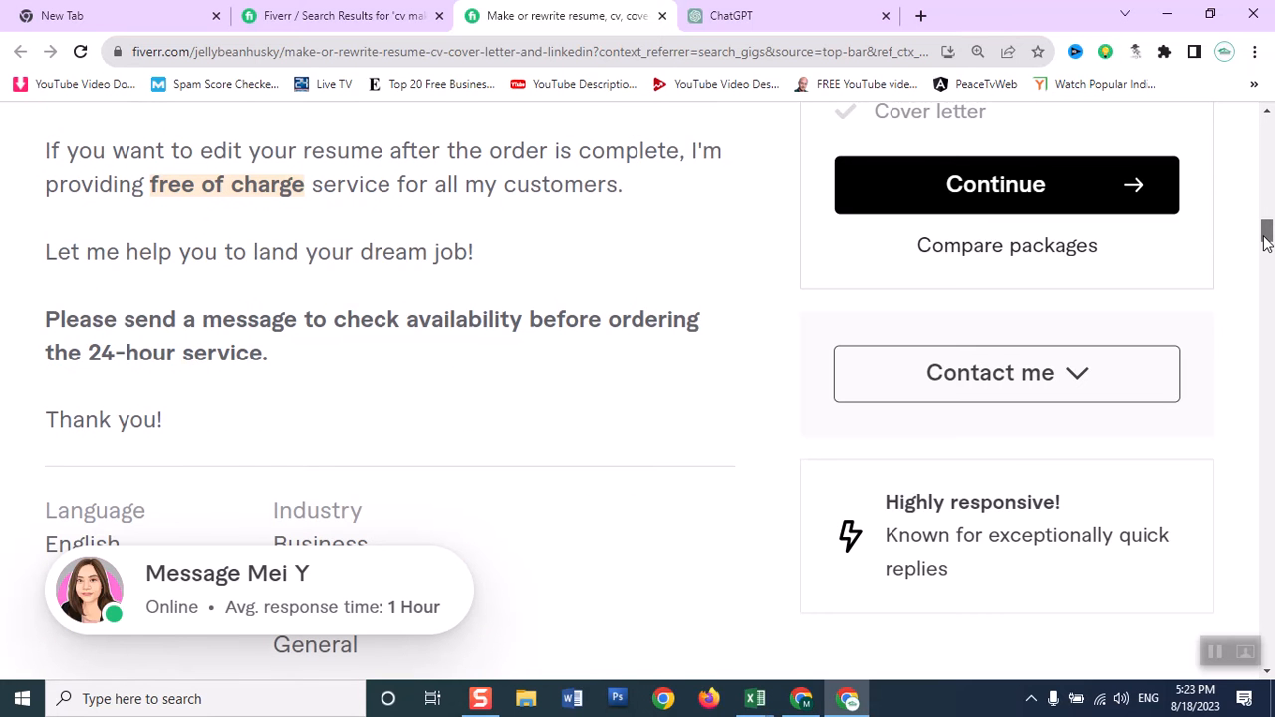
pyautogui.keyDown('shift'); pyautogui.click(182, 423); pyautogui.keyUp('shift')
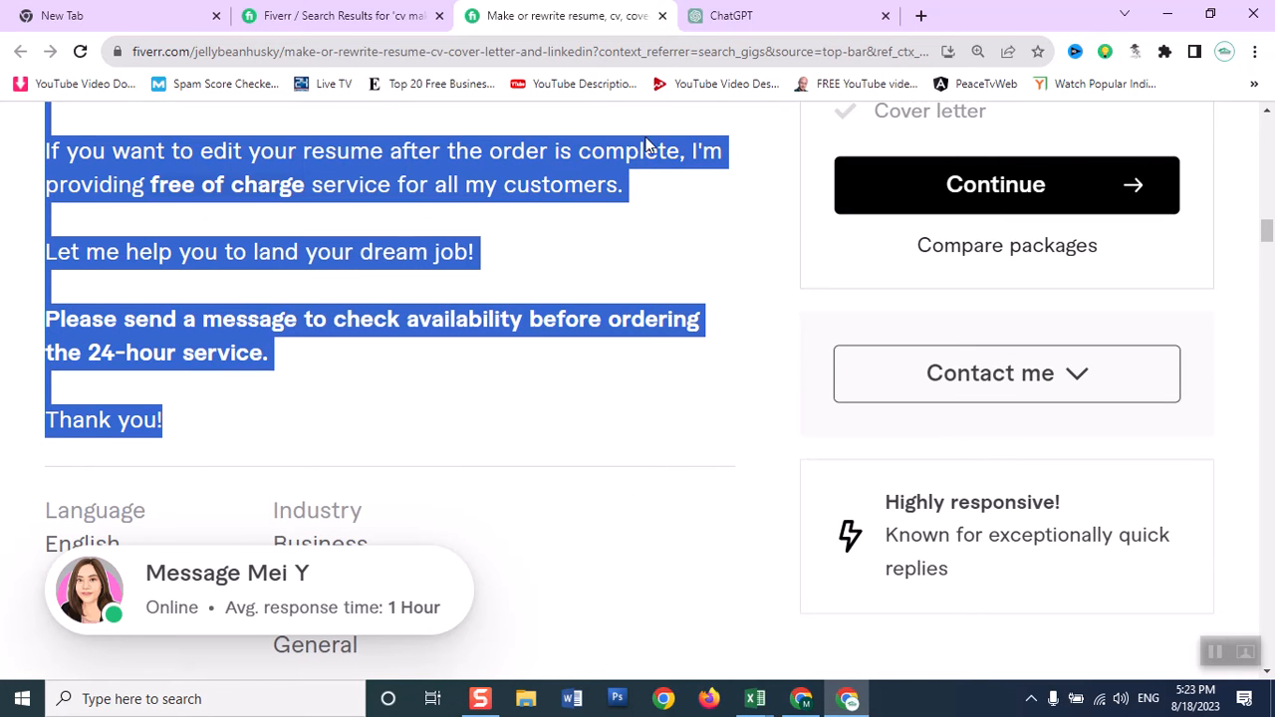
# Switch to ChatGPT and begin a prompt reading "rewrite following cv making gig like a human being about".
pyautogui.click(757, 15)
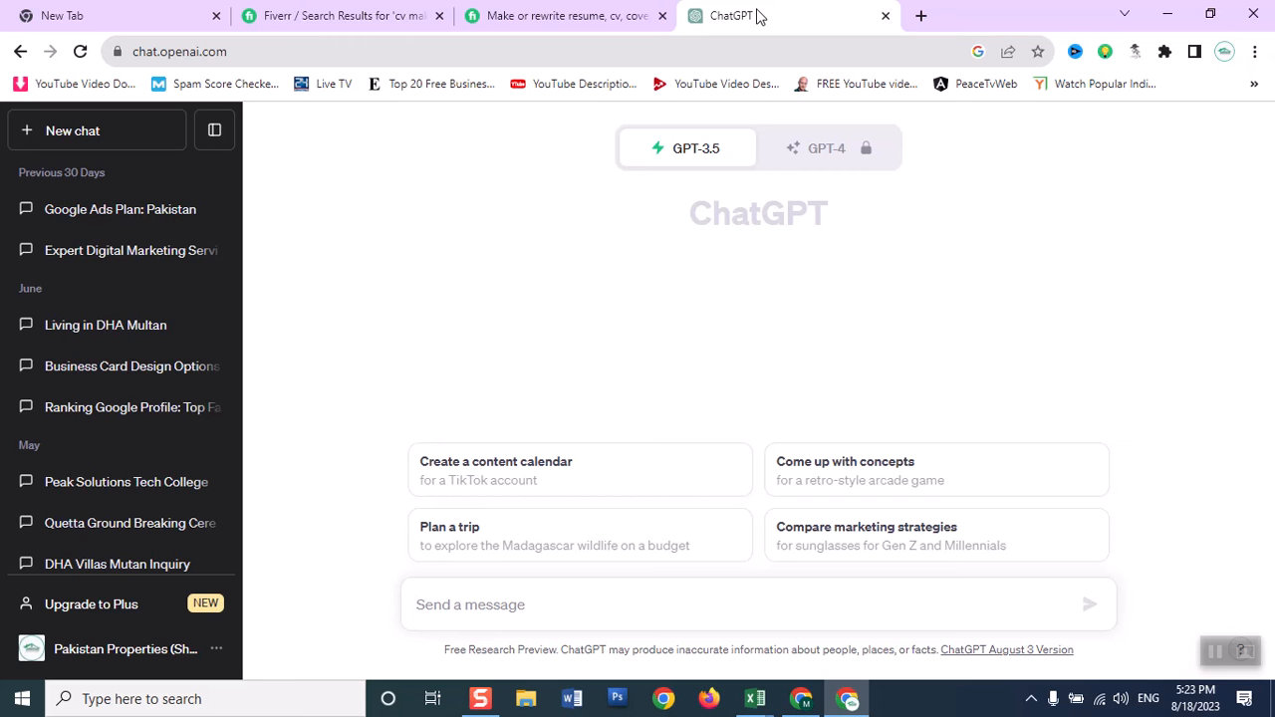
pyautogui.write('rewrit')
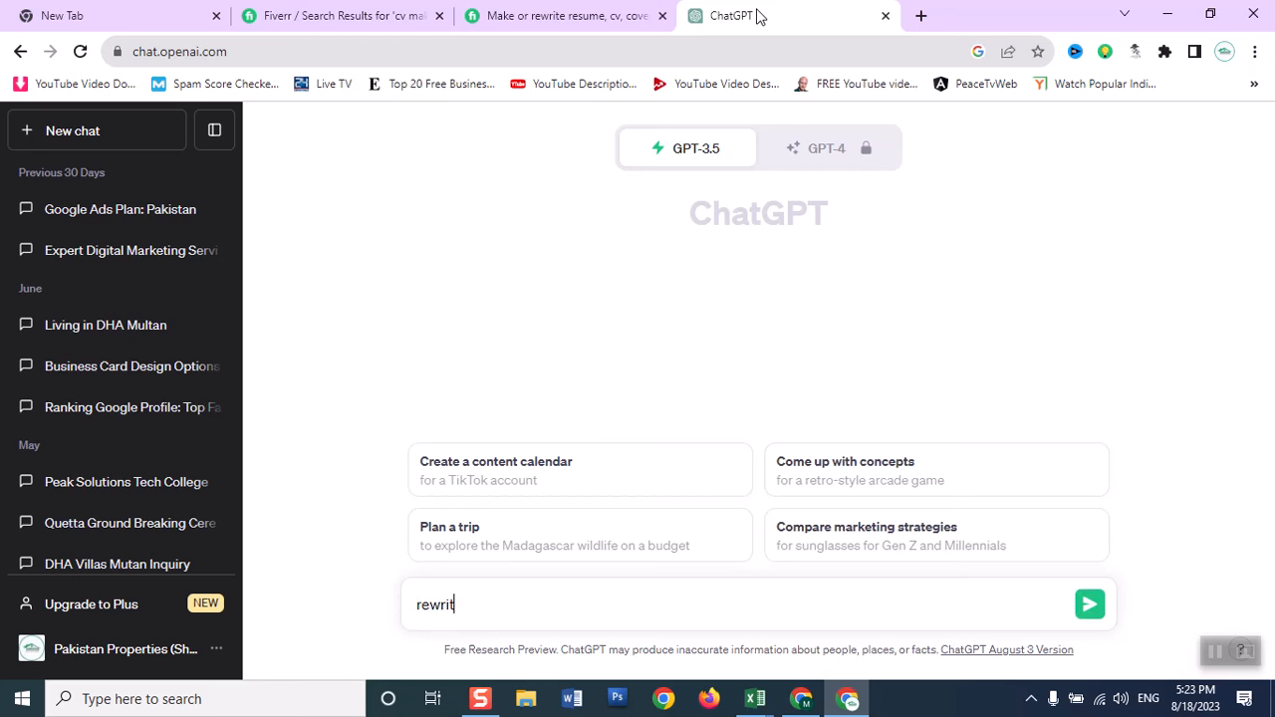
pyautogui.write('e following c')
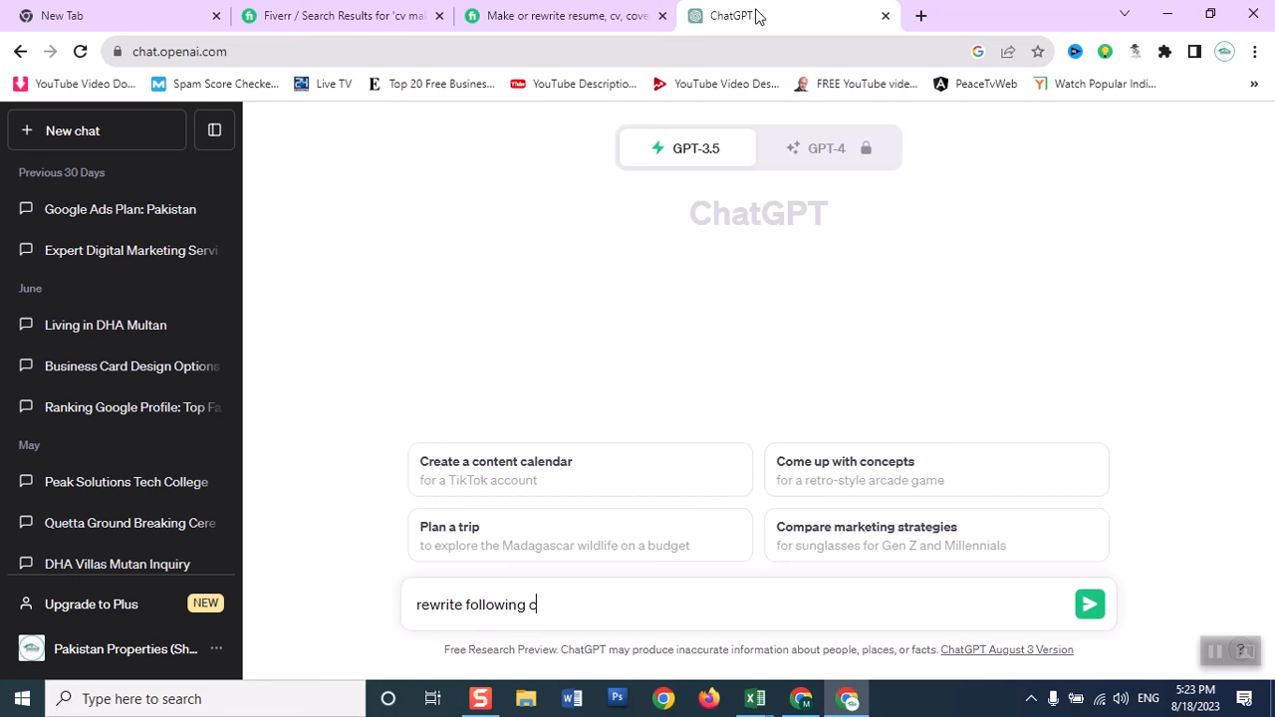
pyautogui.write('v making gig li')
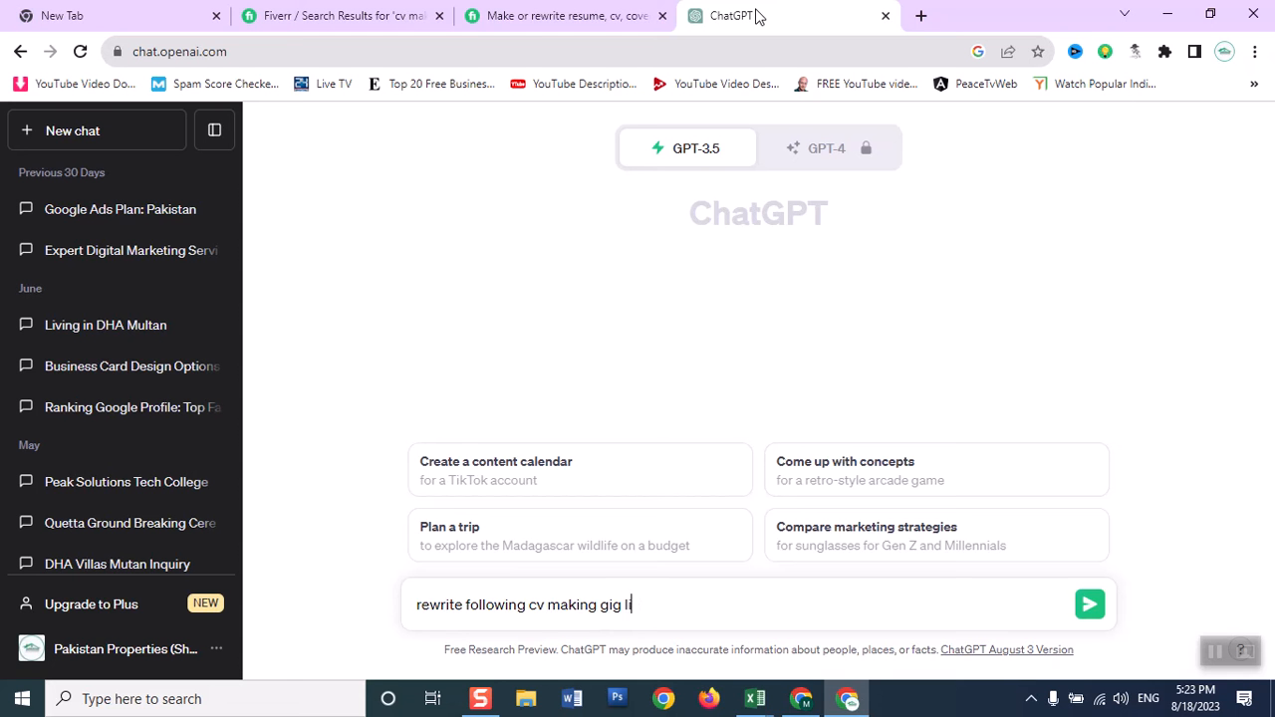
pyautogui.write('ke a human being about')
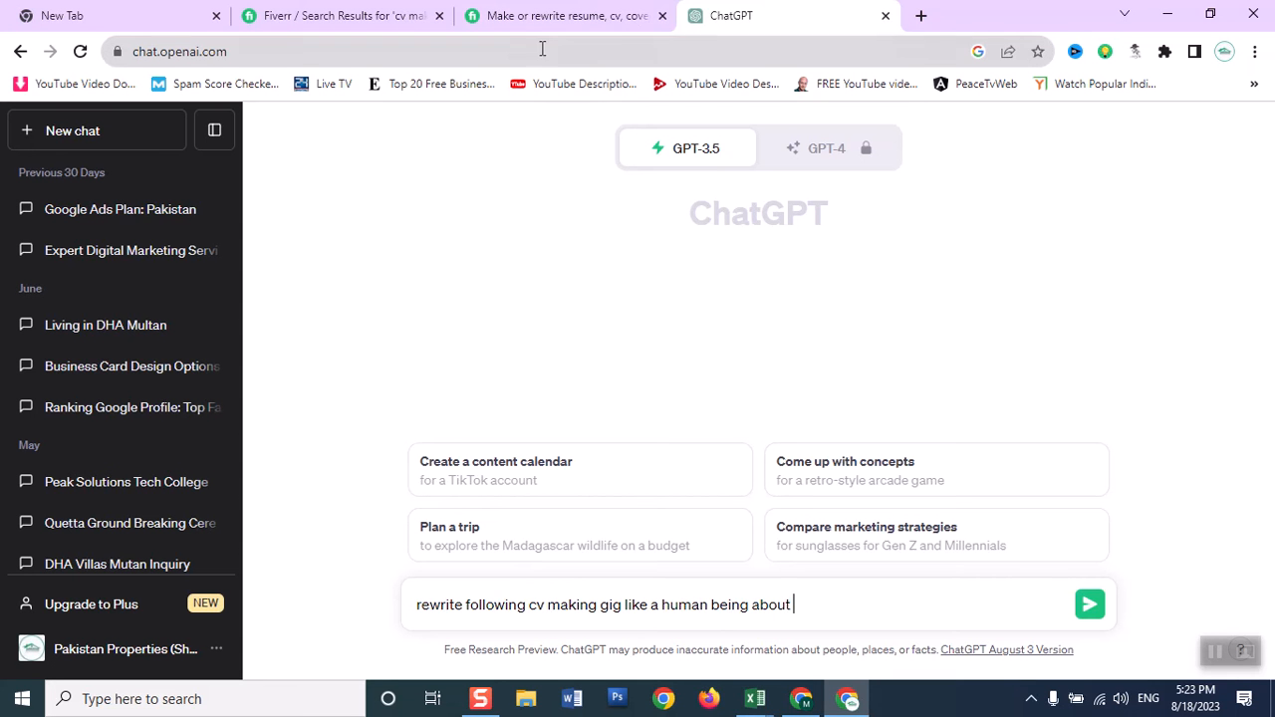
# Check the character limit of the gig description field on the Fiverr Description & FAQ page.
pyautogui.click(566, 17)
pyautogui.click(577, 313)
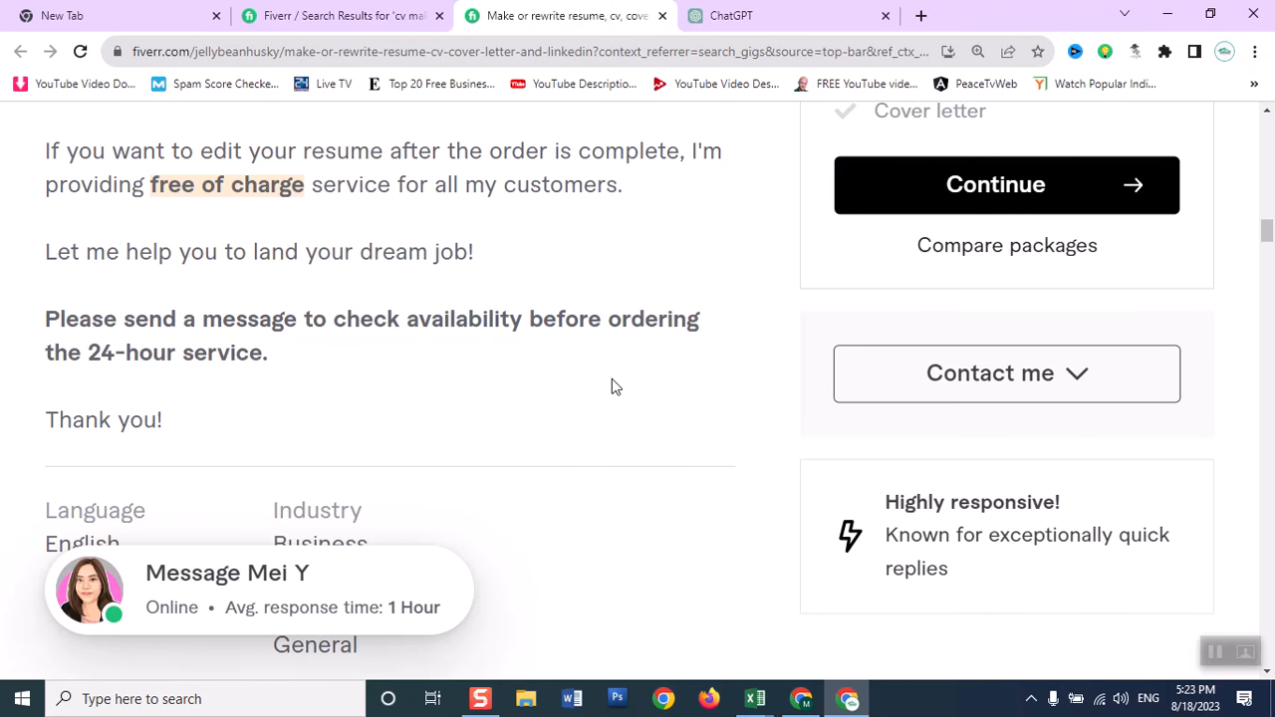
pyautogui.click(334, 16)
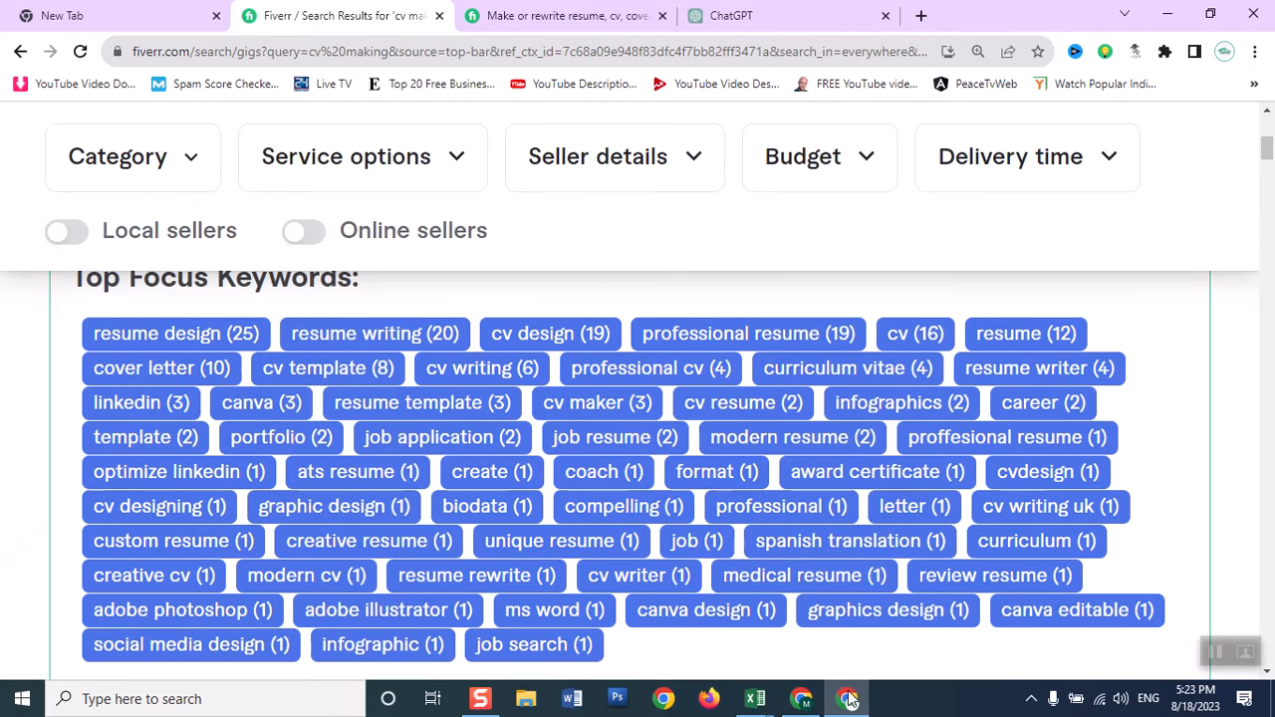
pyautogui.click(802, 699)
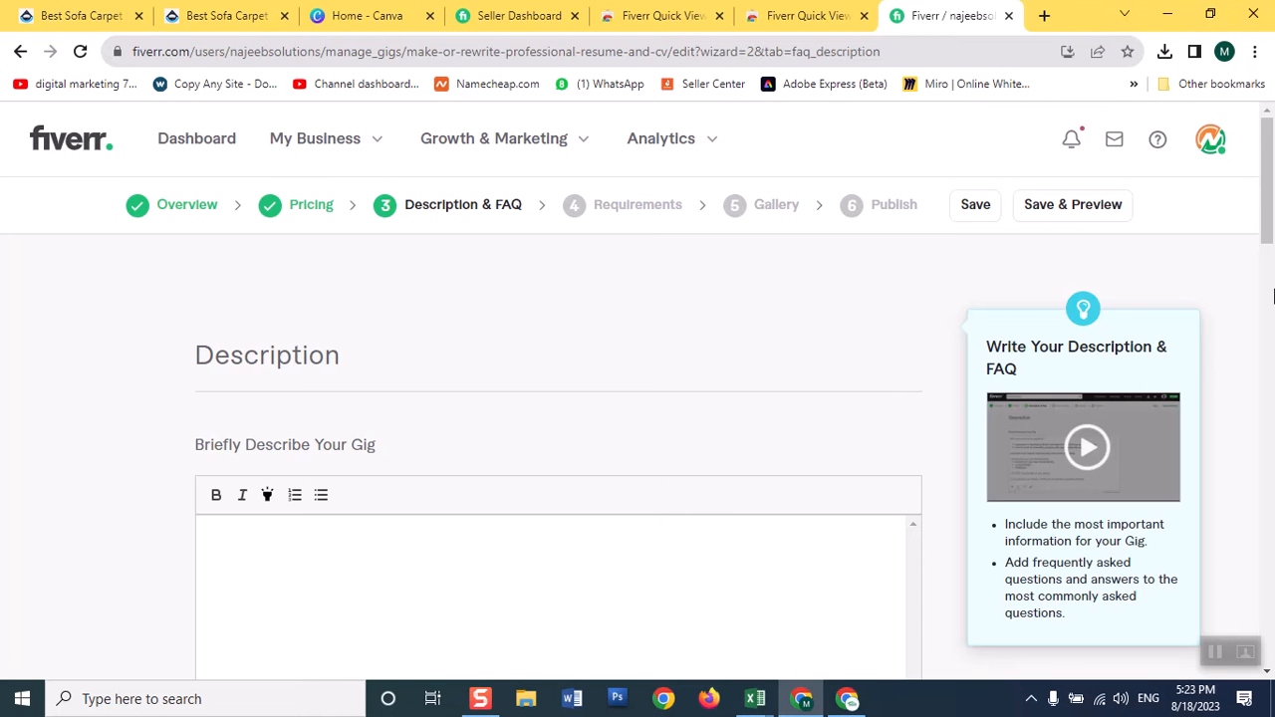
pyautogui.moveTo(1268, 227); pyautogui.dragTo(1267, 317)
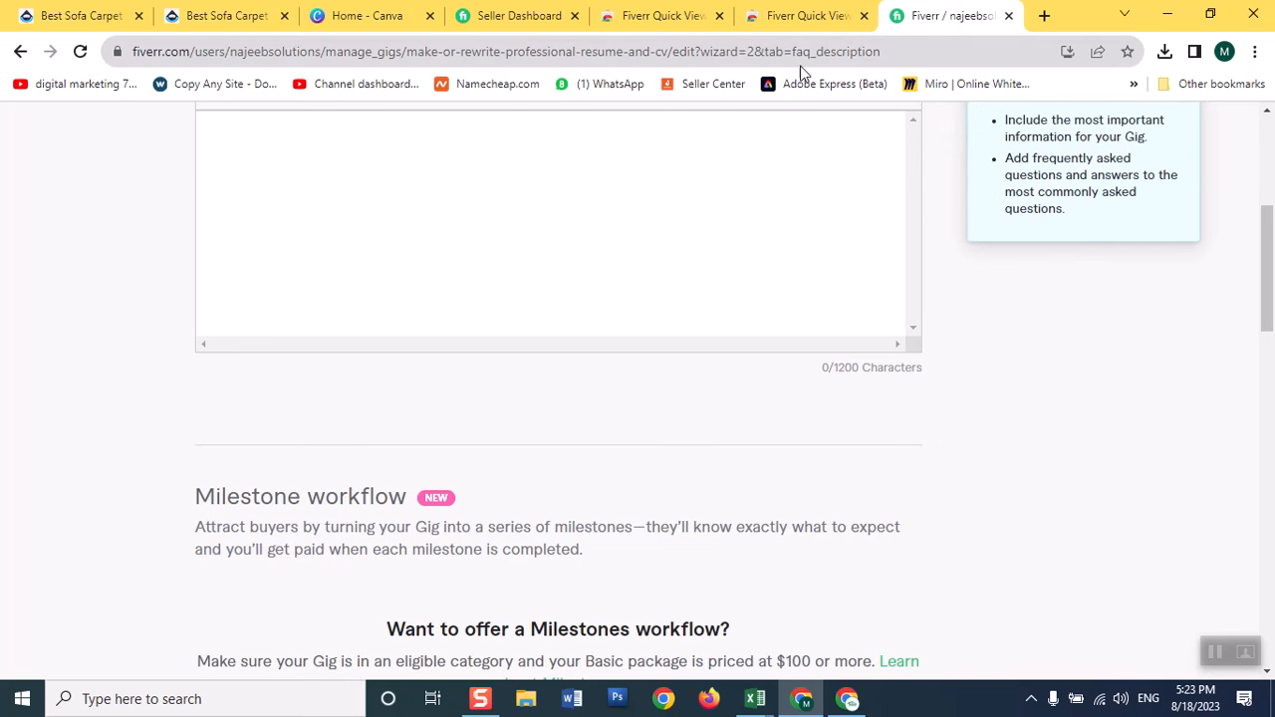
pyautogui.click(847, 698)
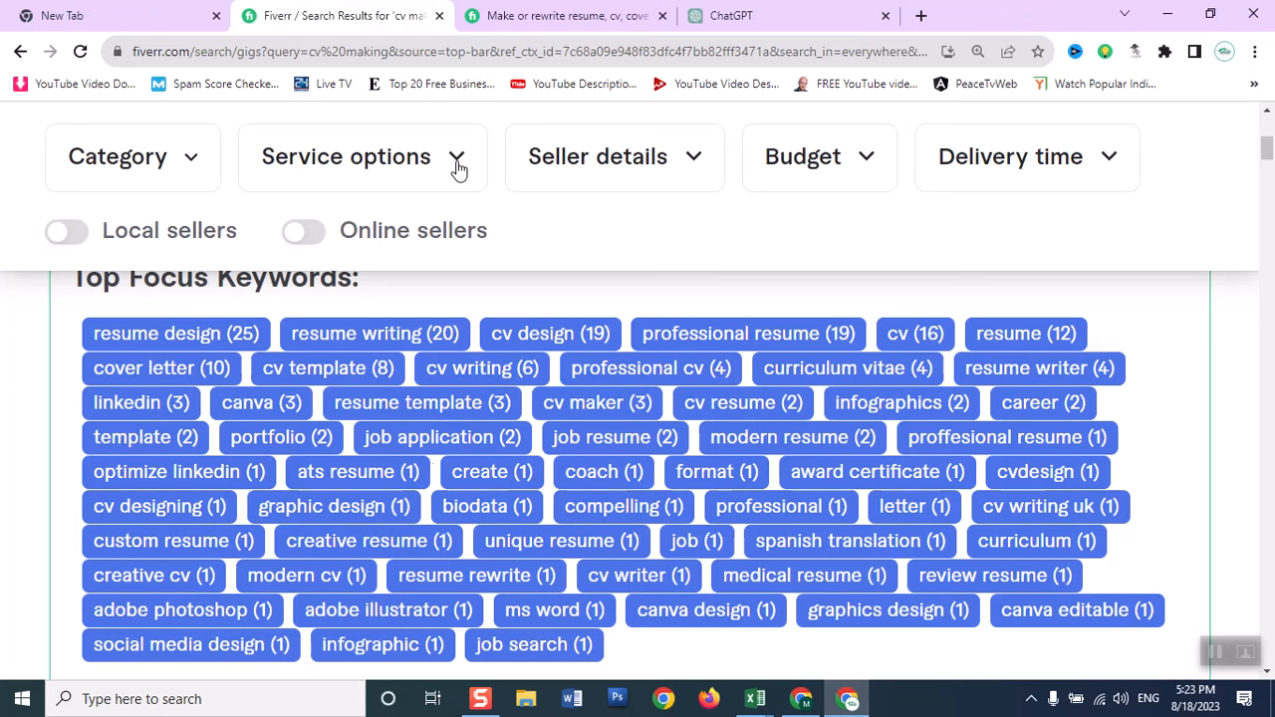
# Complete the ChatGPT gig rewrite prompt with a length of "1000 characters" and send it.
pyautogui.click(713, 17)
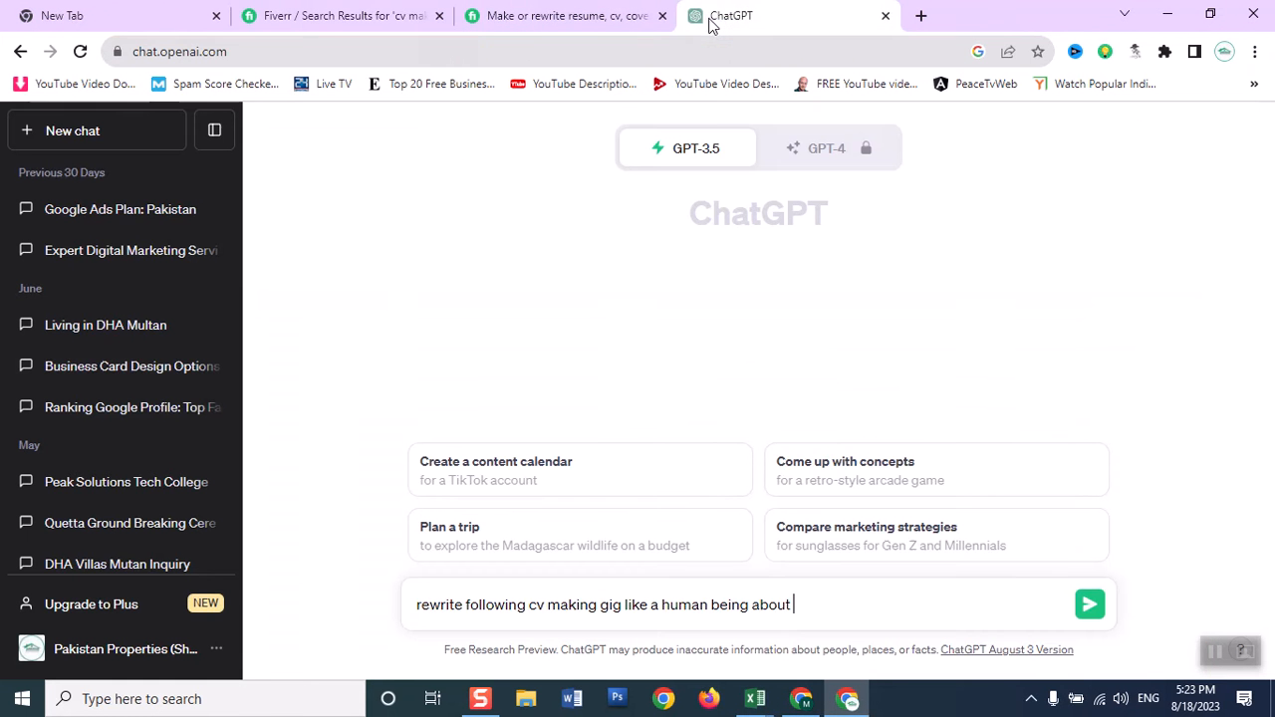
pyautogui.write('1000 c')
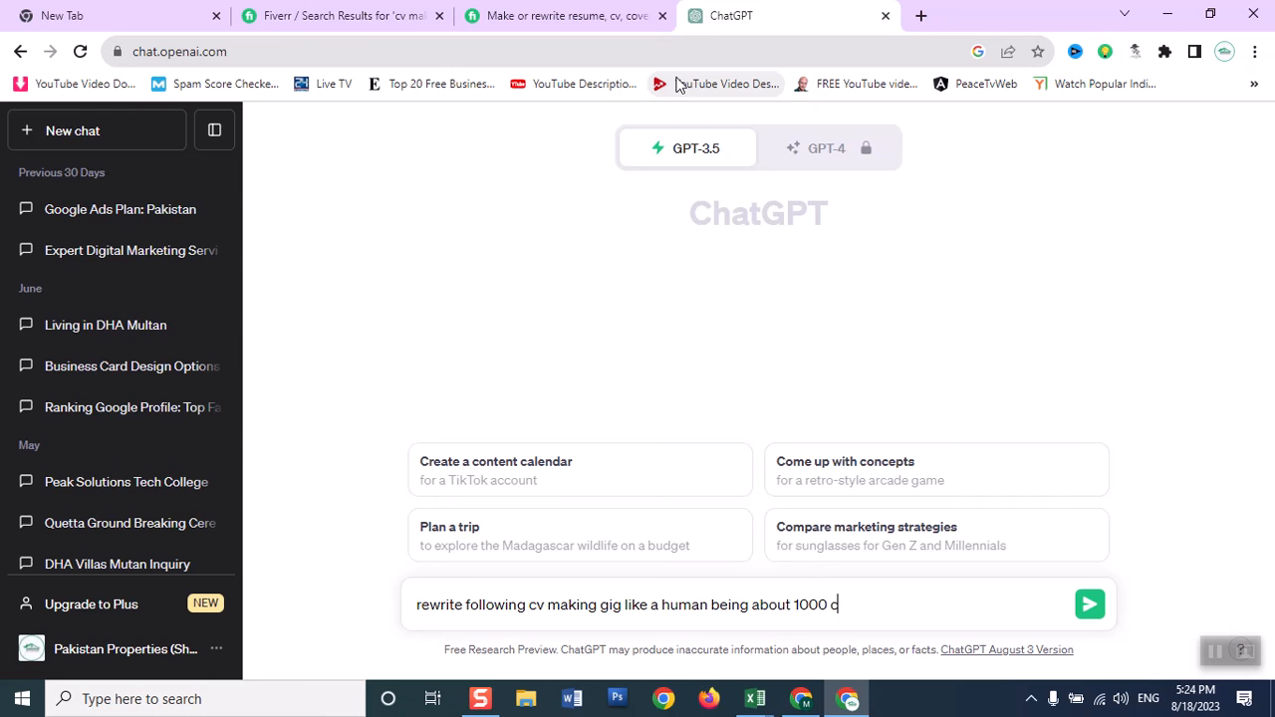
pyautogui.write('haracters')
pyautogui.click(1089, 604)
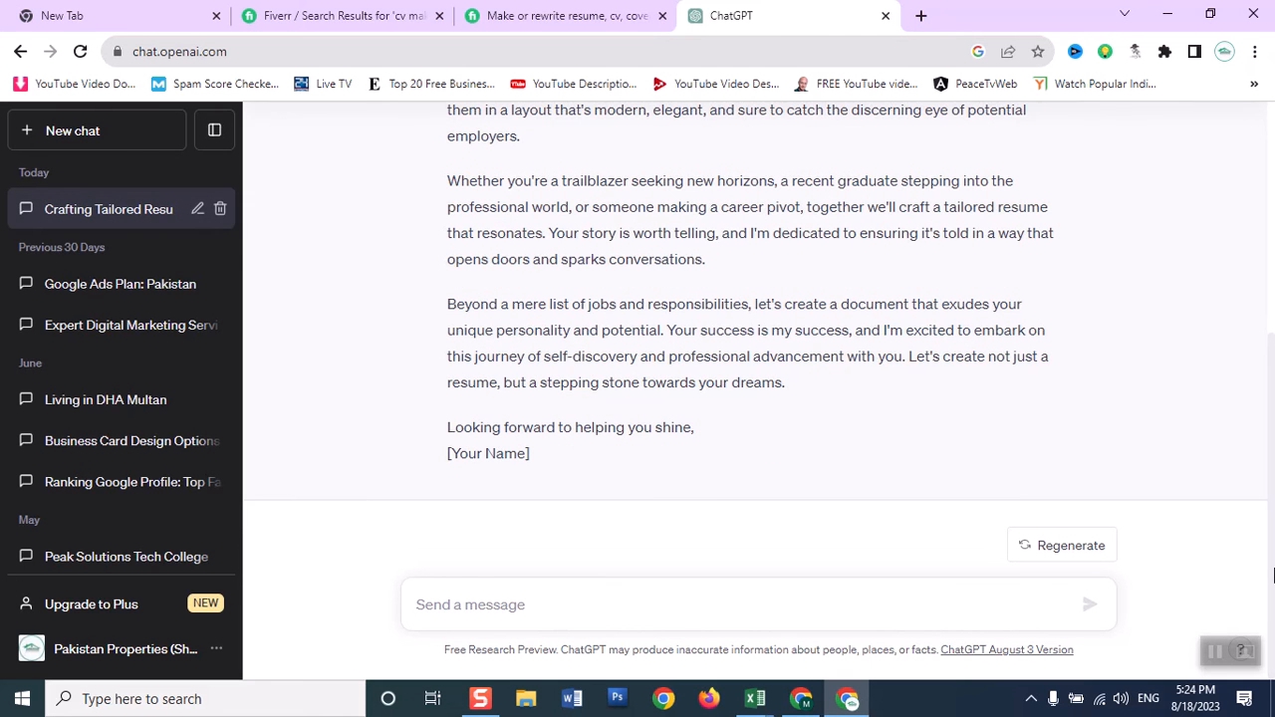
# Ask ChatGPT to "rewrite using bullet points".
pyautogui.moveTo(1274, 575)
pyautogui.mouseDown()
pyautogui.moveTo(1260, 340)
pyautogui.moveTo(1273, 582)
pyautogui.mouseUp()
pyautogui.click(488, 604)
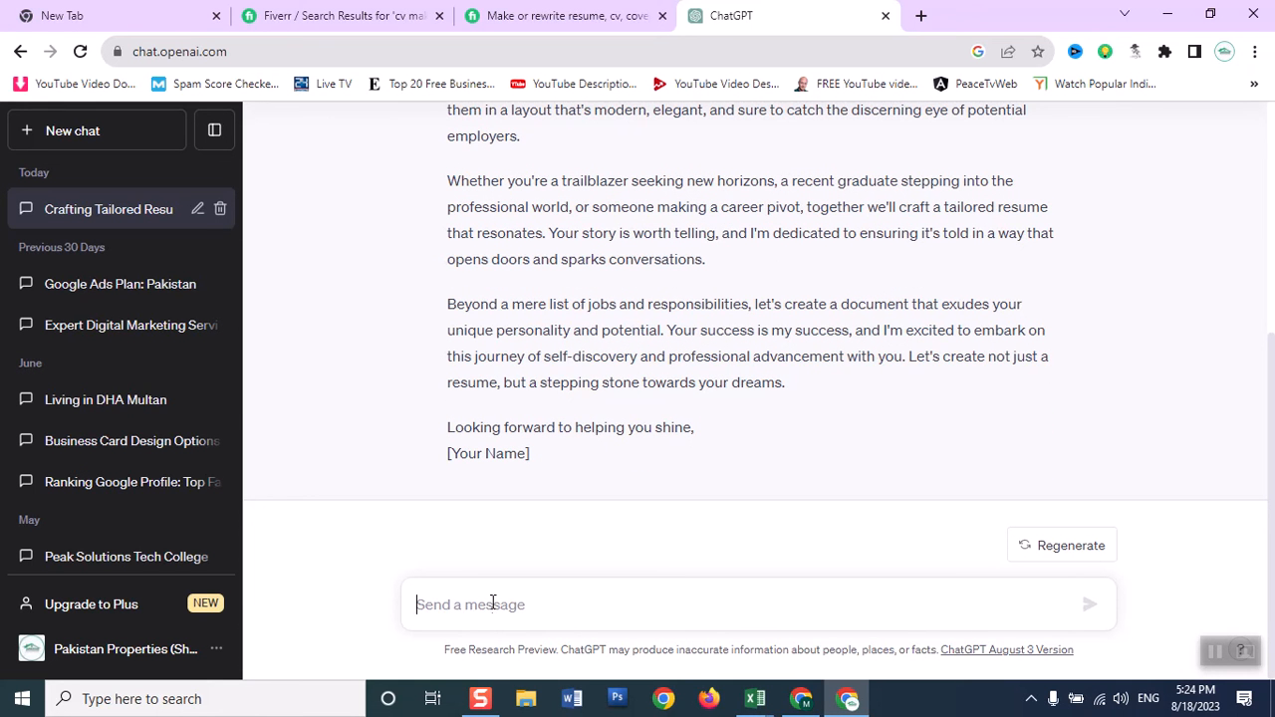
pyautogui.write('rewrite ')
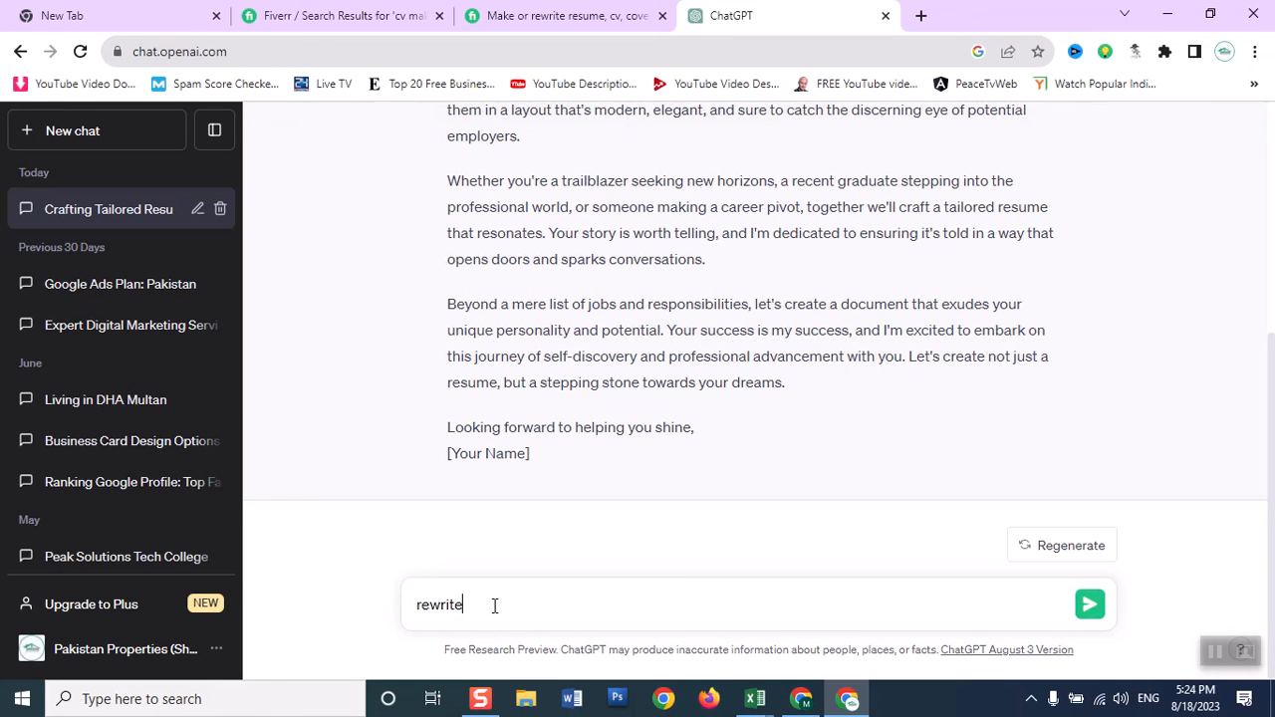
pyautogui.write('using bullet points')
pyautogui.press('Return')
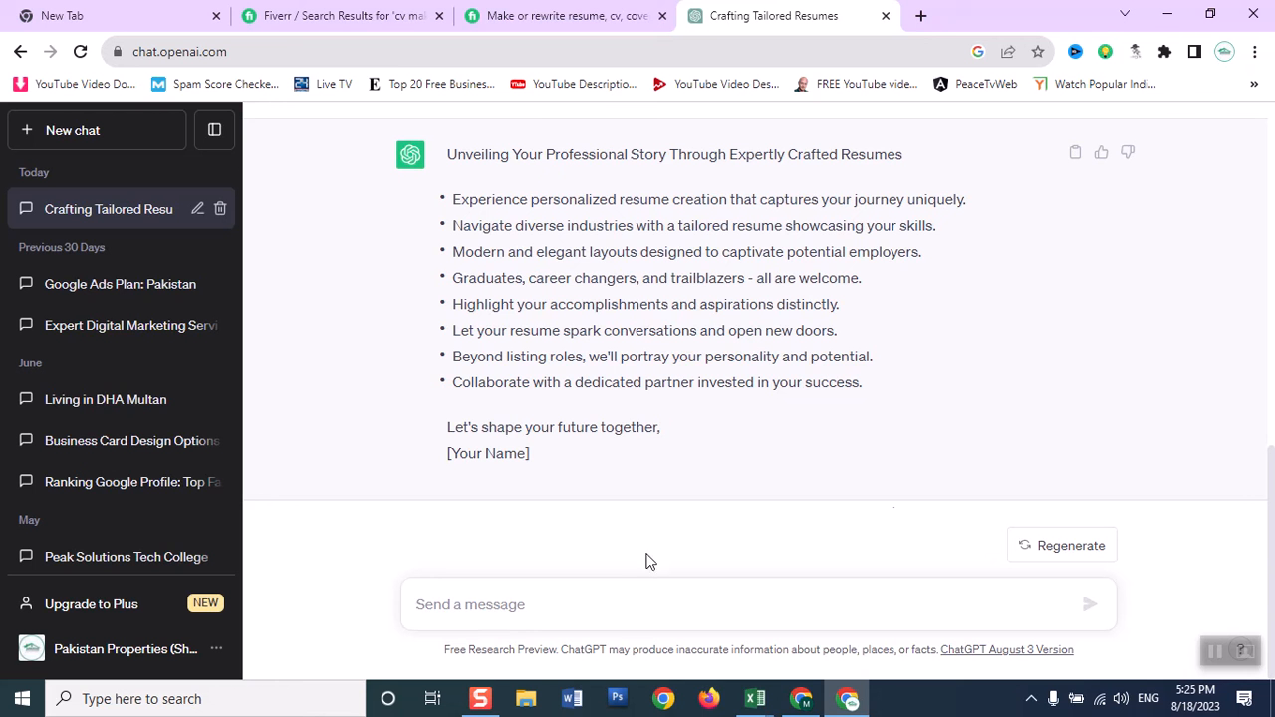
# Begin a follow-up prompt reading "rewrite using", erasing the attempted word "imogs" after it.
pyautogui.write('rew')
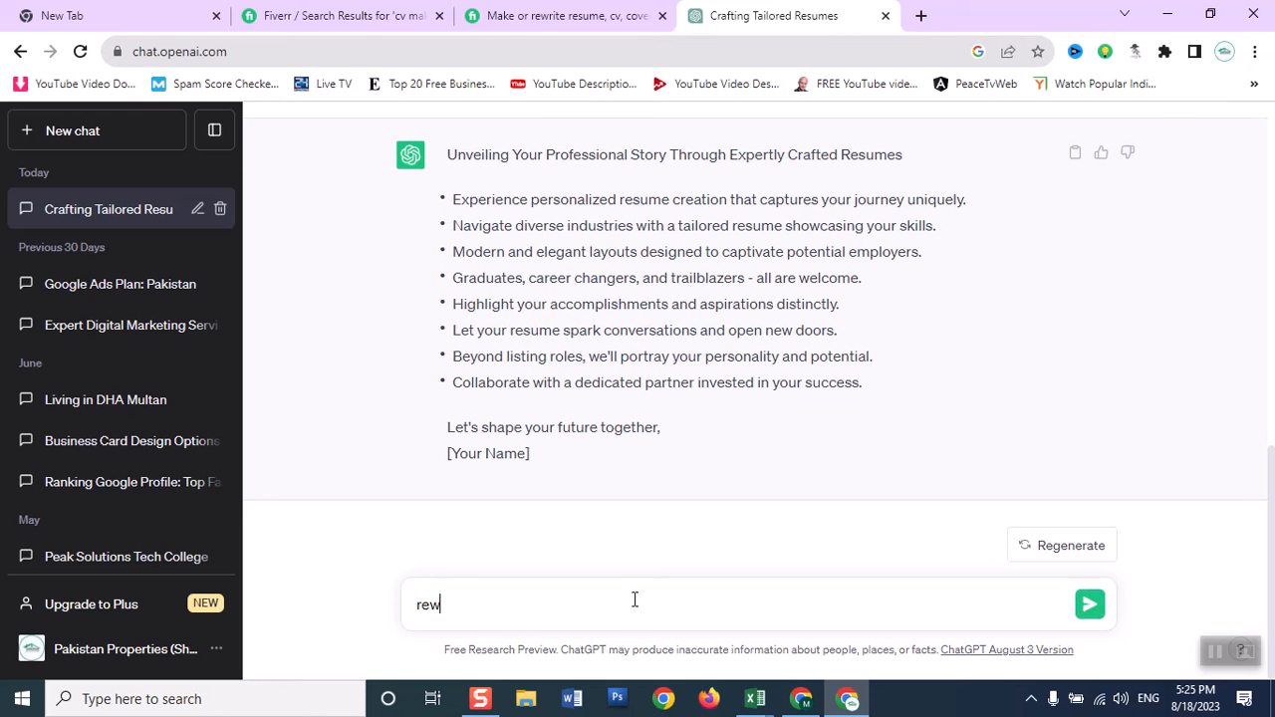
pyautogui.write('rite using imogs')
pyautogui.press('BackSpace')
pyautogui.press('BackSpace')
pyautogui.write('m')
pyautogui.press('BackSpace')
pyautogui.write('em')
pyautogui.press('BackSpace')
pyautogui.press('BackSpace')
# Search Google for "imogs" in a new browser tab and view the image results.
pyautogui.click(920, 15)
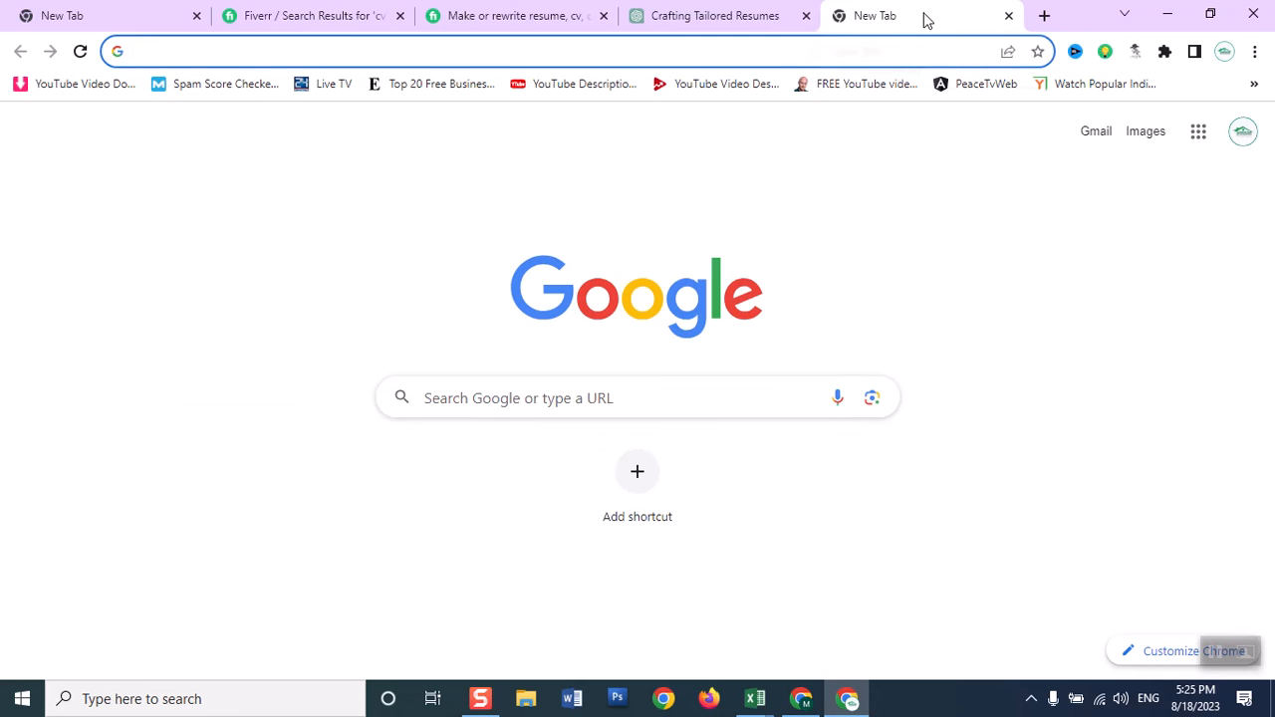
pyautogui.write('imogs')
pyautogui.press('Return')
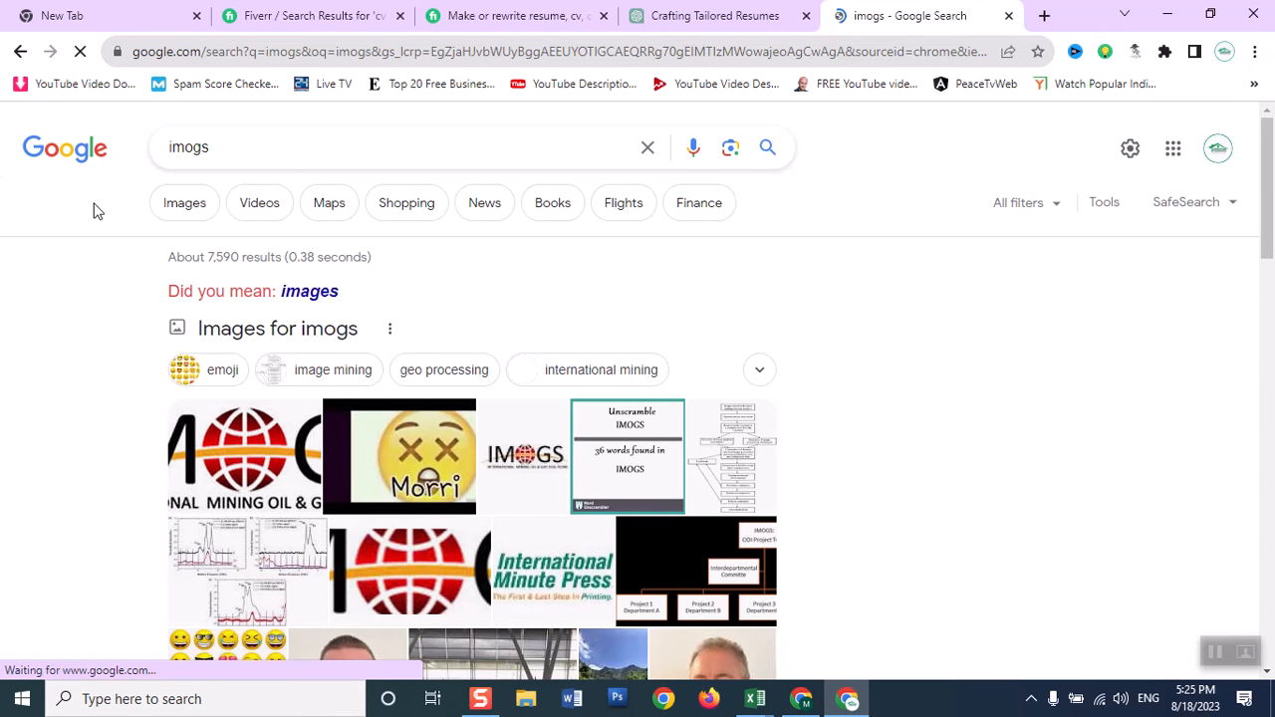
pyautogui.click(183, 210)
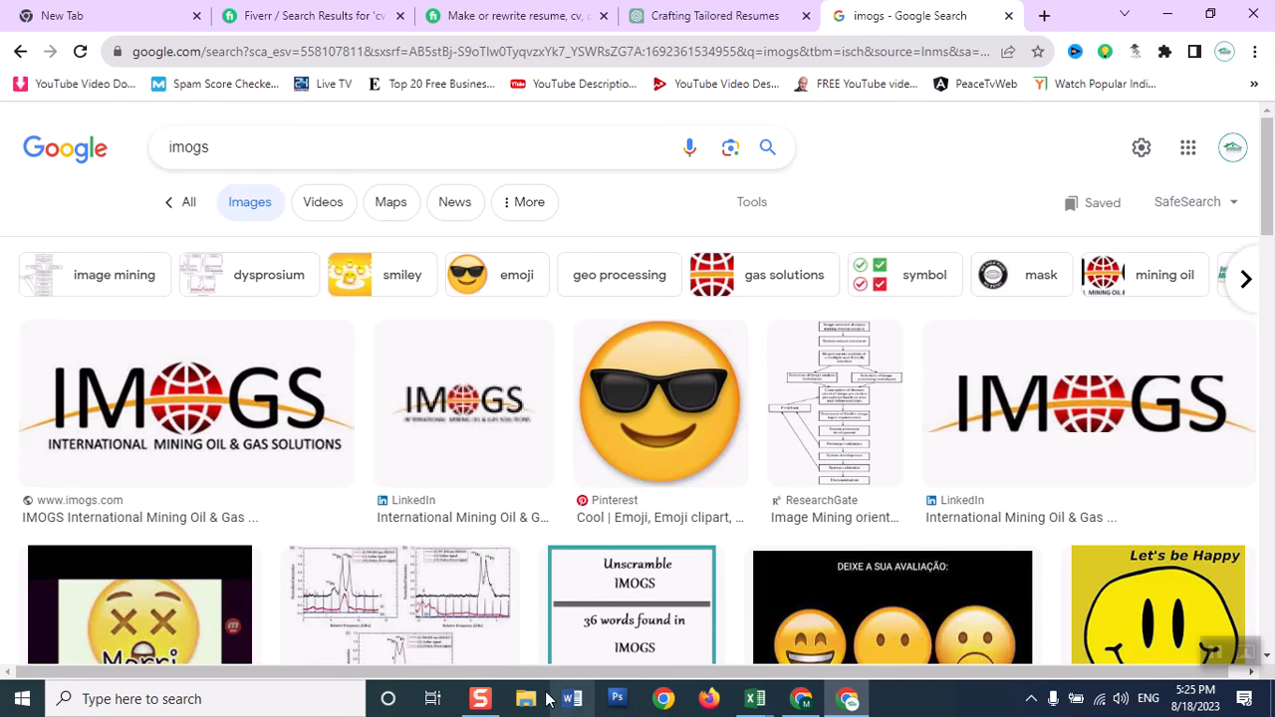
# Return to ChatGPT, complete the prompt as "rewrite using imogs" and send it.
pyautogui.click(742, 12)
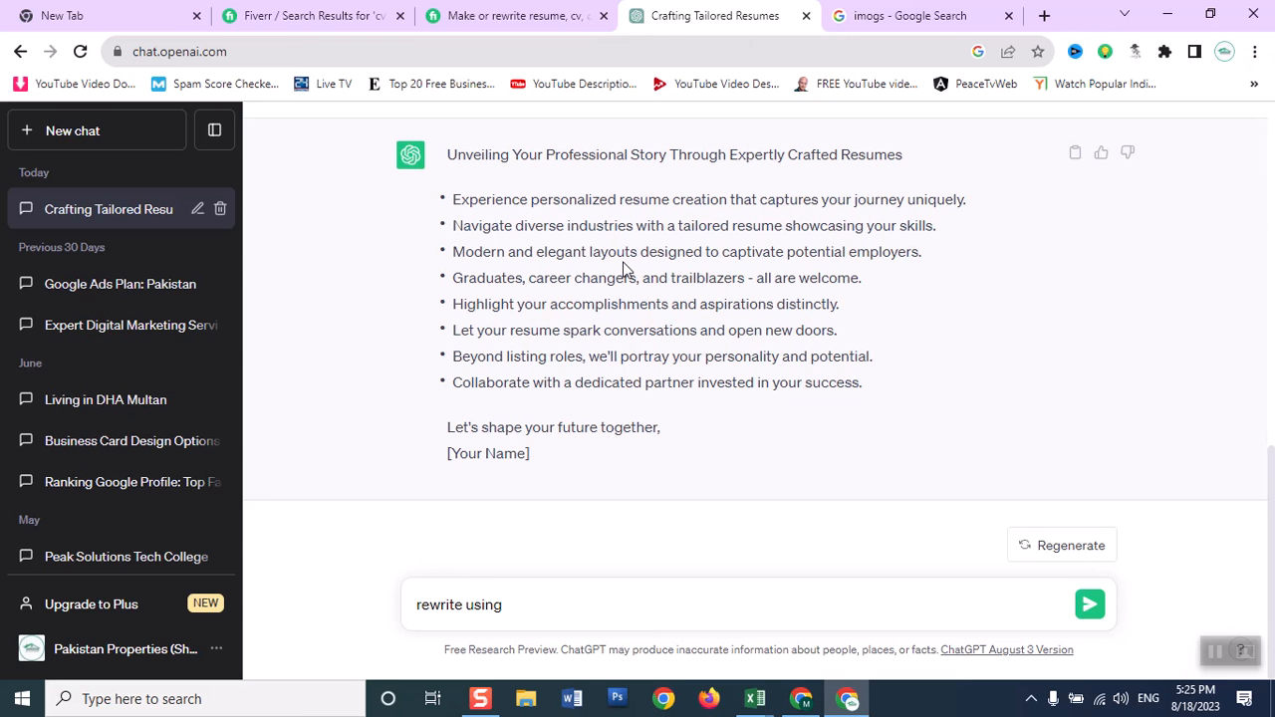
pyautogui.write('imogs')
pyautogui.press('Return')
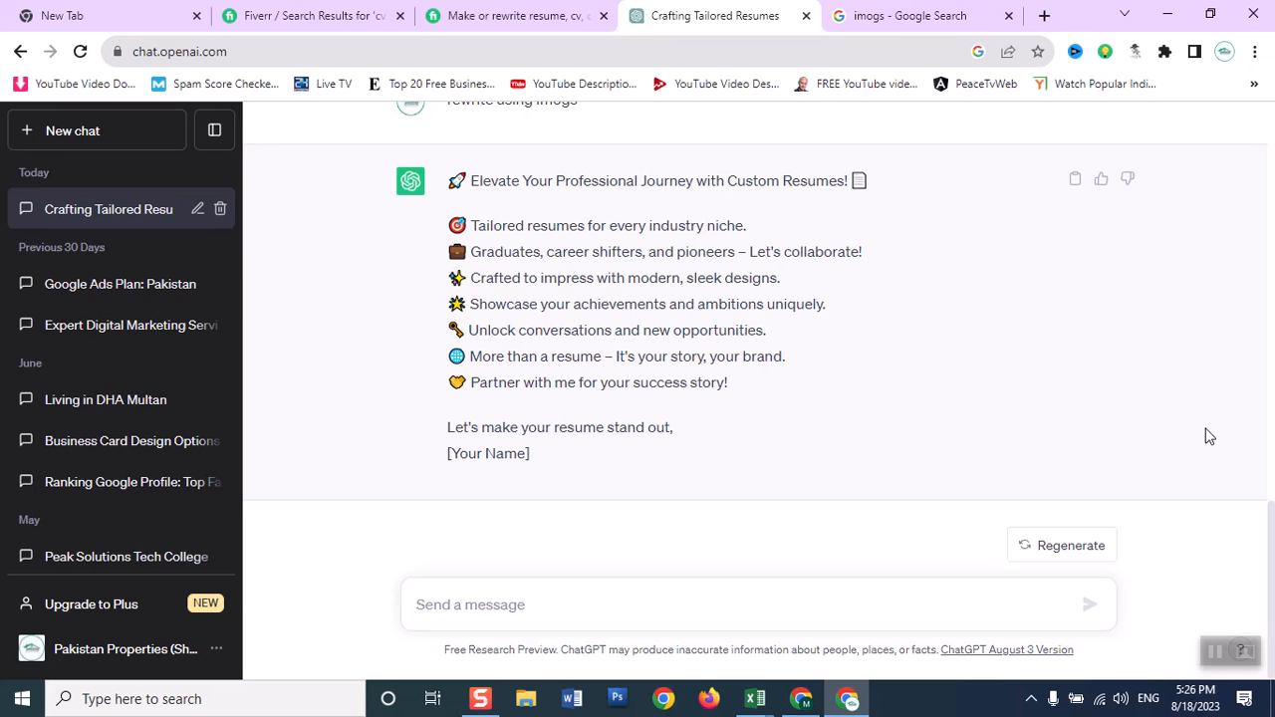
# Send ChatGPT the follow-up prompt "rewrite about 11 chracters".
pyautogui.write('rewrite')
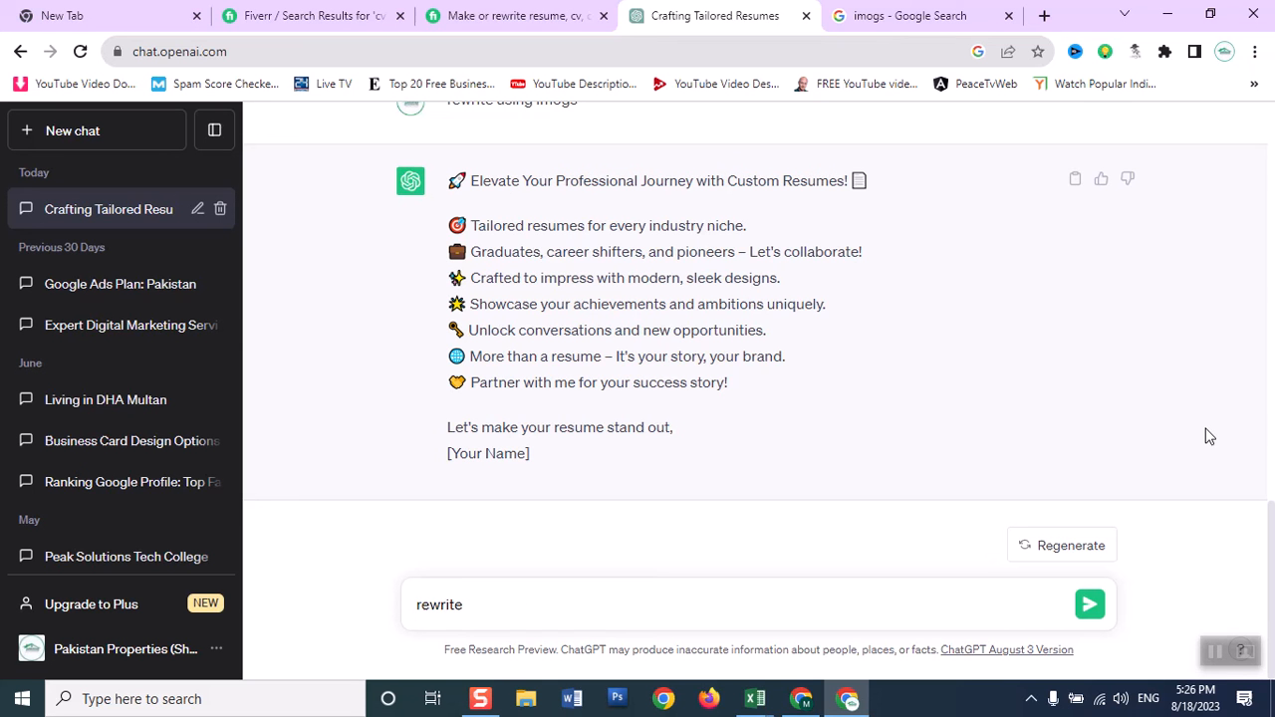
pyautogui.write(' wiabout 11 chracters')
pyautogui.press('Return')
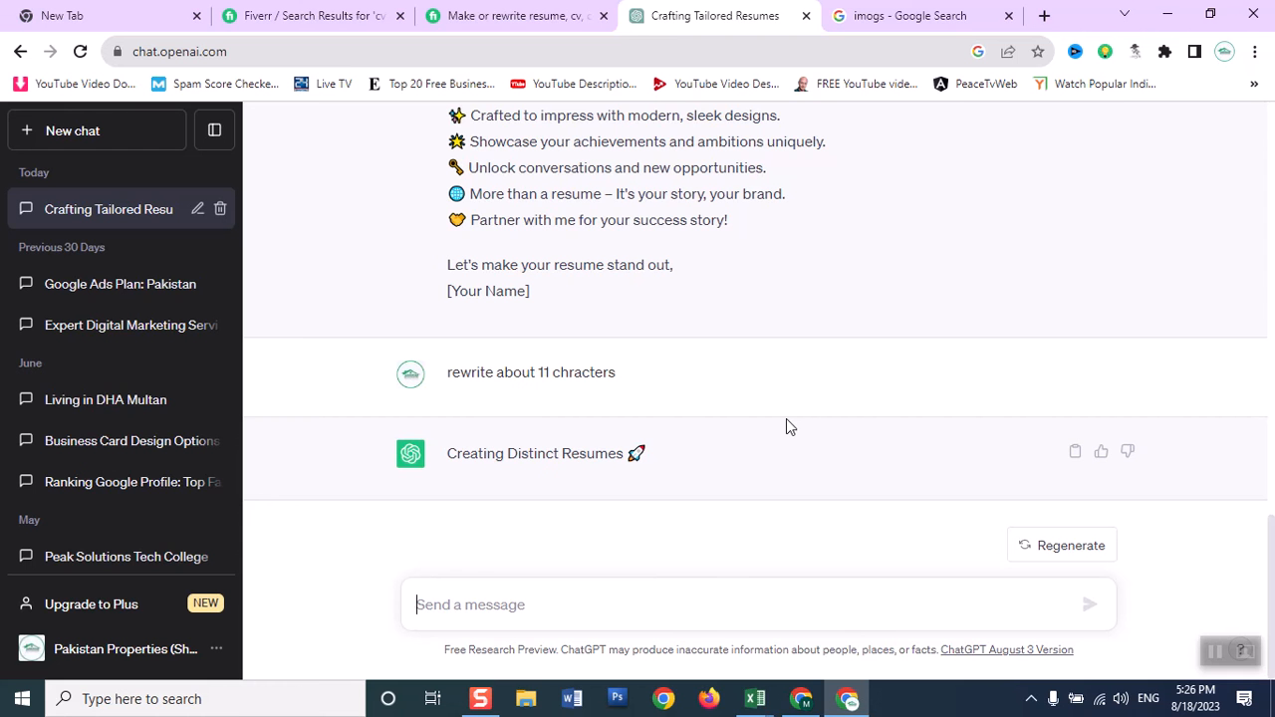
# Reuse the previous ChatGPT prompt with the length changed to 1100, sending "rewrite about 1100 chracters".
pyautogui.tripleClick(548, 374)
pyautogui.hotkey('ctrl', 'c')
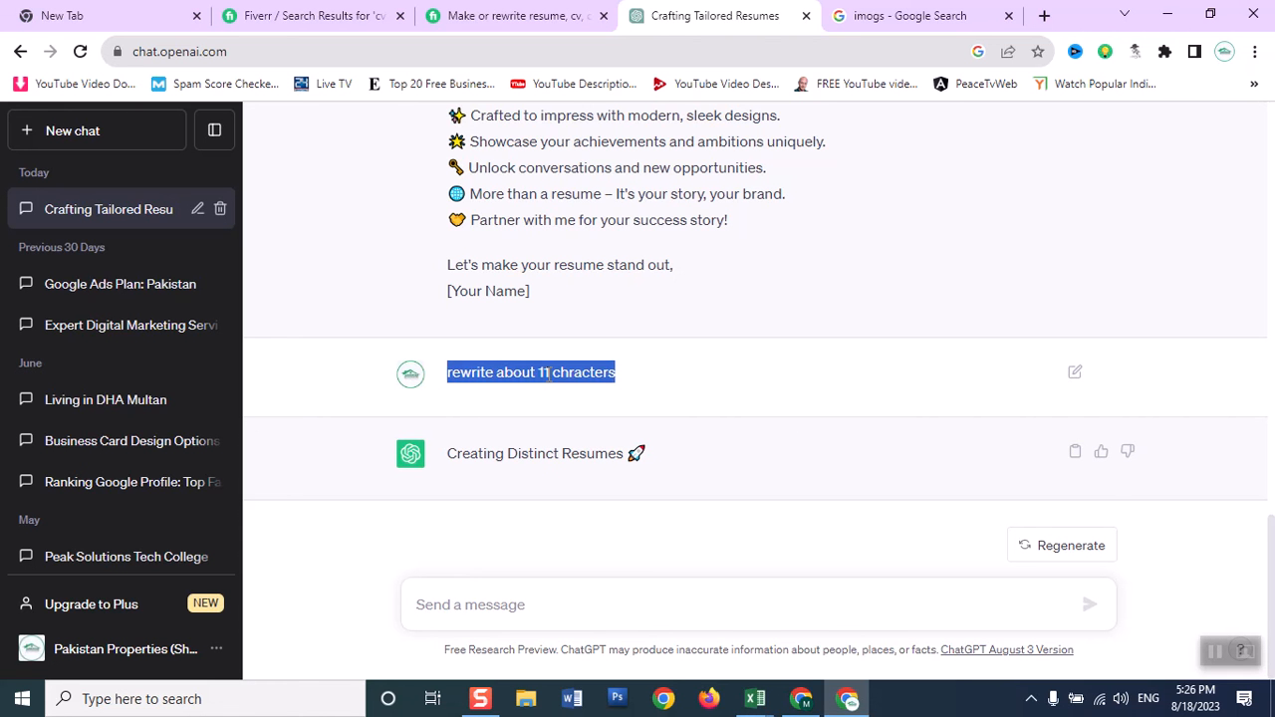
pyautogui.click(515, 610)
pyautogui.hotkey('ctrl', 'v')
pyautogui.click(517, 561)
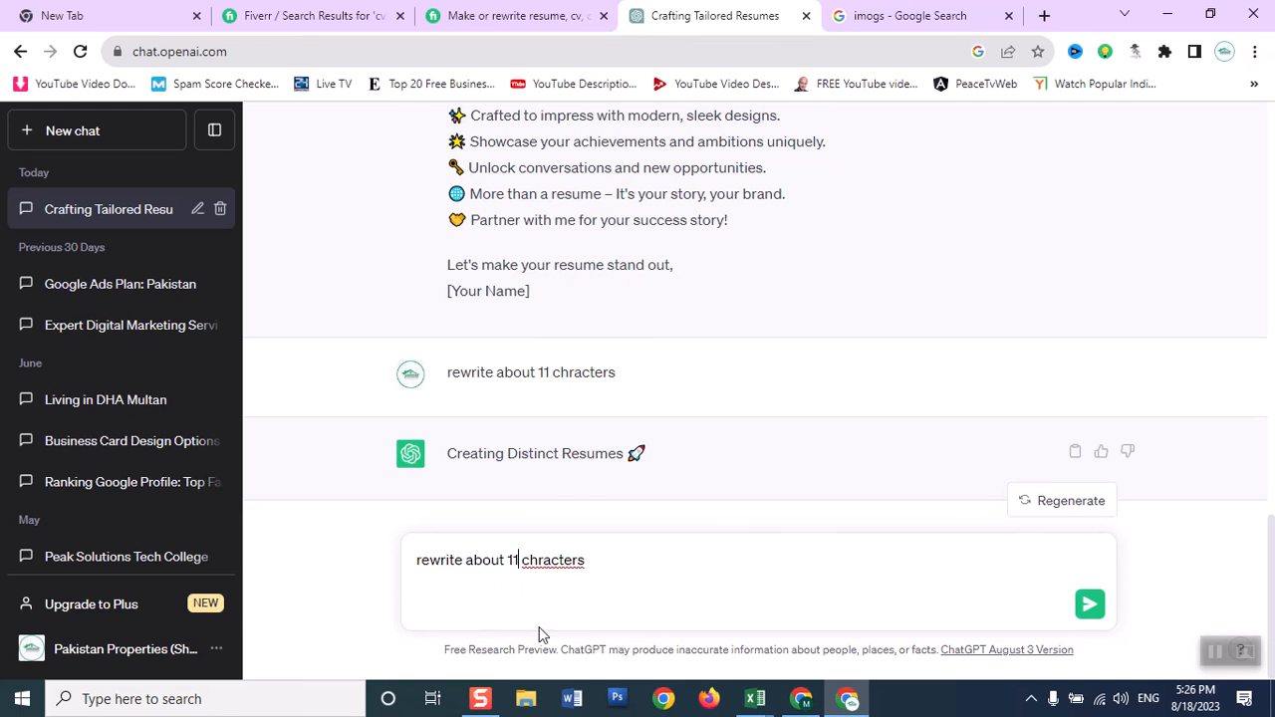
pyautogui.write('00')
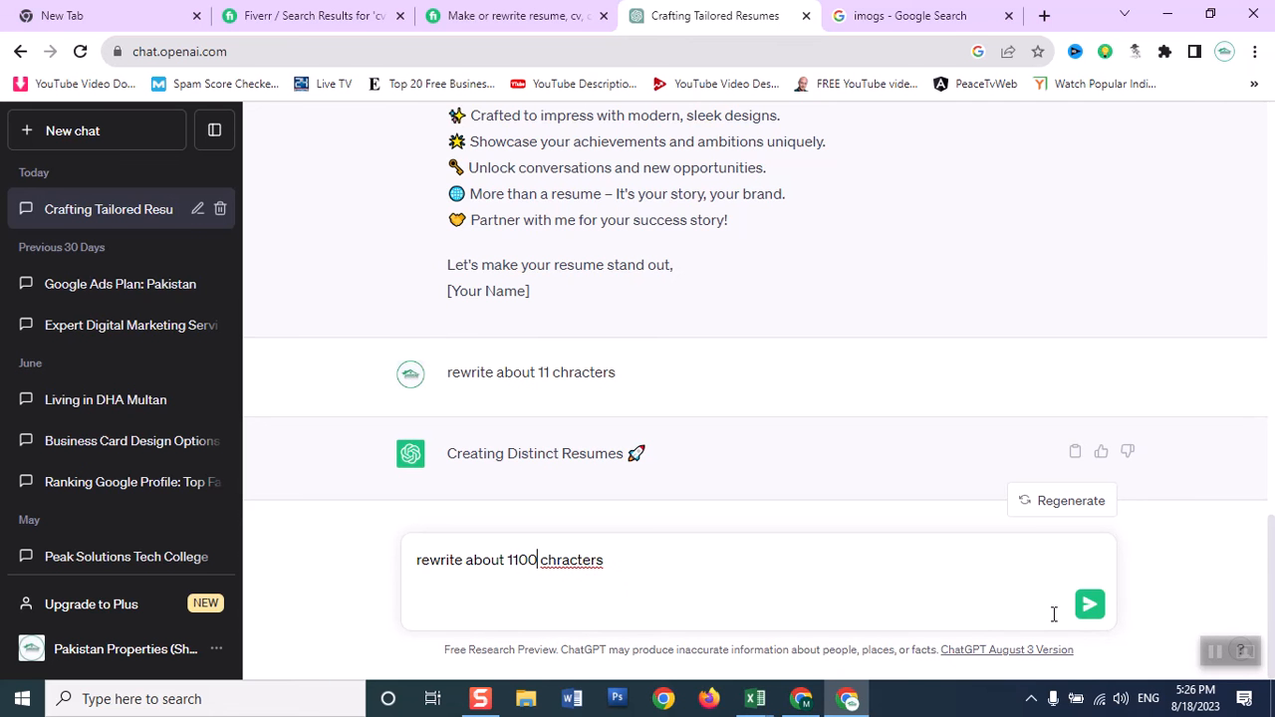
pyautogui.click(1086, 609)
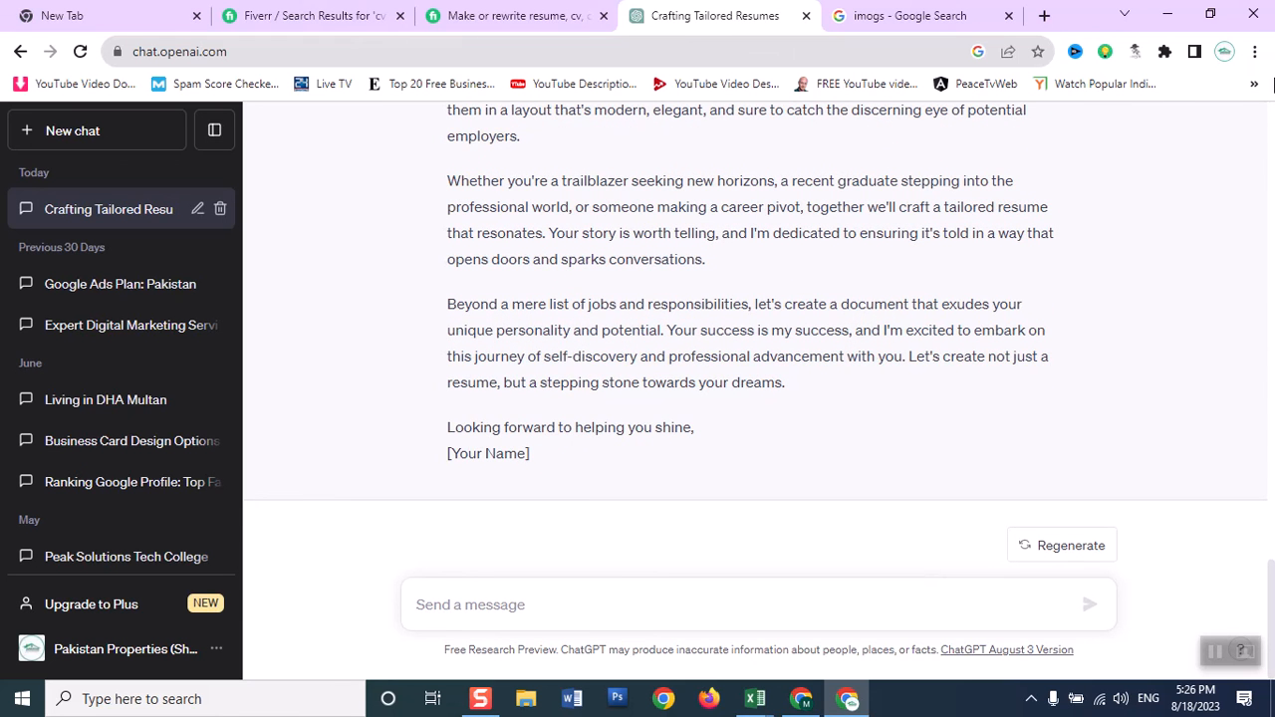
# Copy the full "Crafting Exceptional Resumes Tailored to You" reply from ChatGPT and paste it into the empty Fiverr gig description.
pyautogui.scroll(3, 1272, 546)
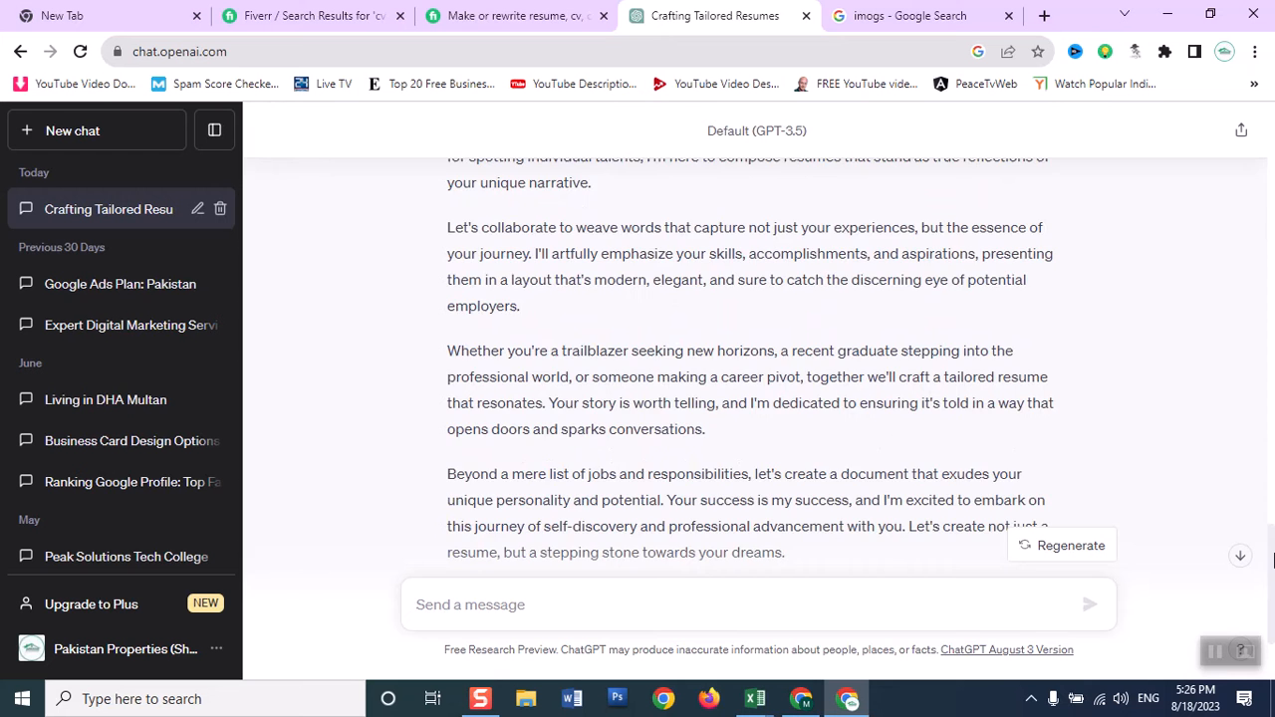
pyautogui.scroll(2, 1272, 546)
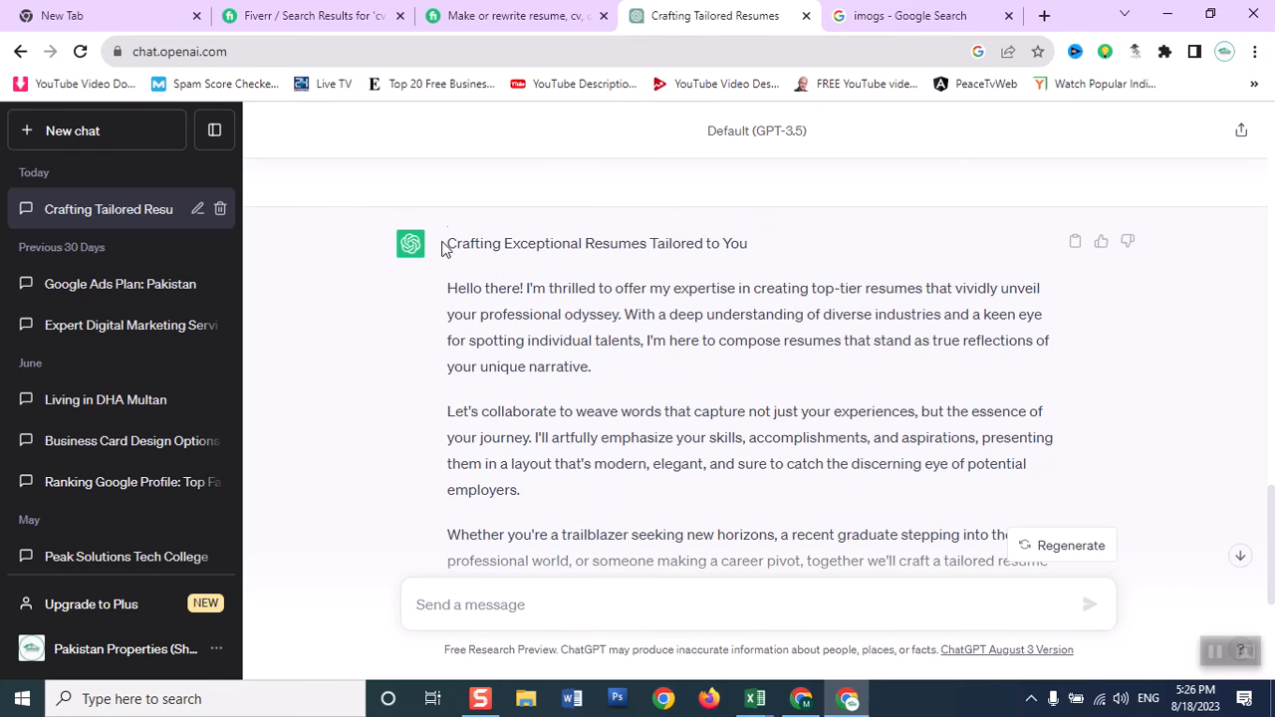
pyautogui.moveTo(448, 243); pyautogui.dragTo(745, 495)
pyautogui.hotkey('ctrl', 'c')
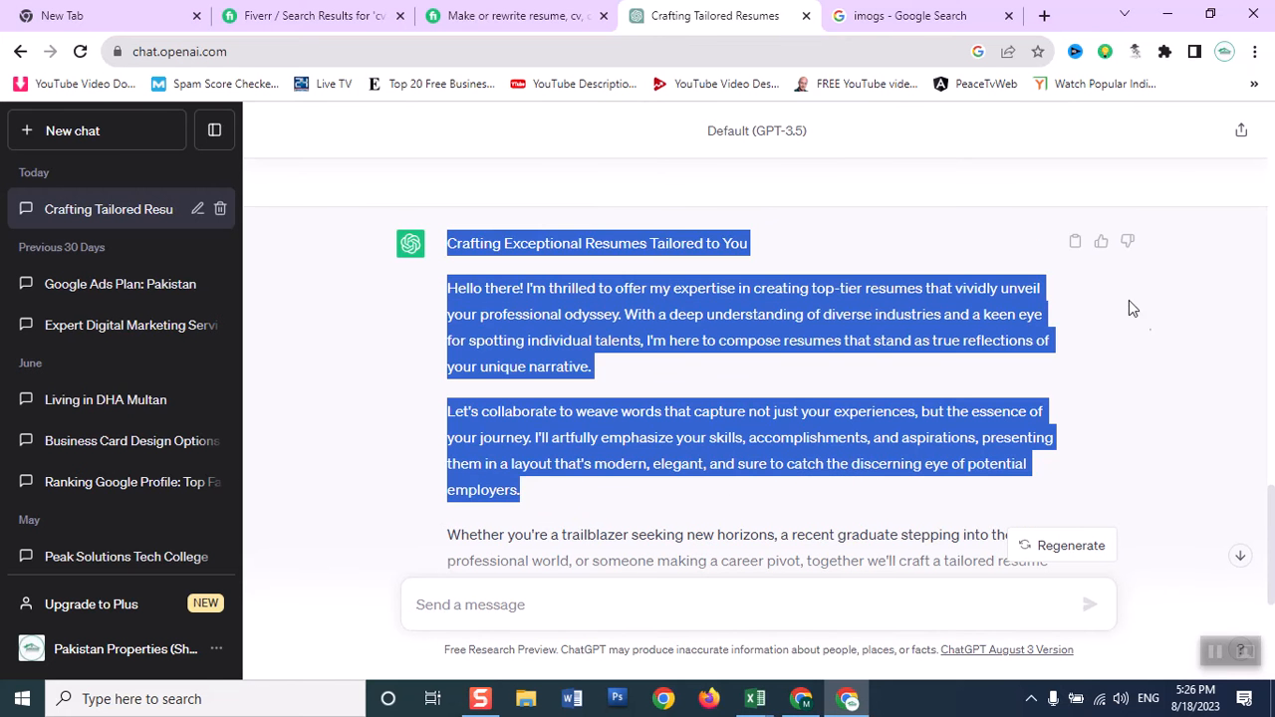
pyautogui.scroll(-3, 1270, 558)
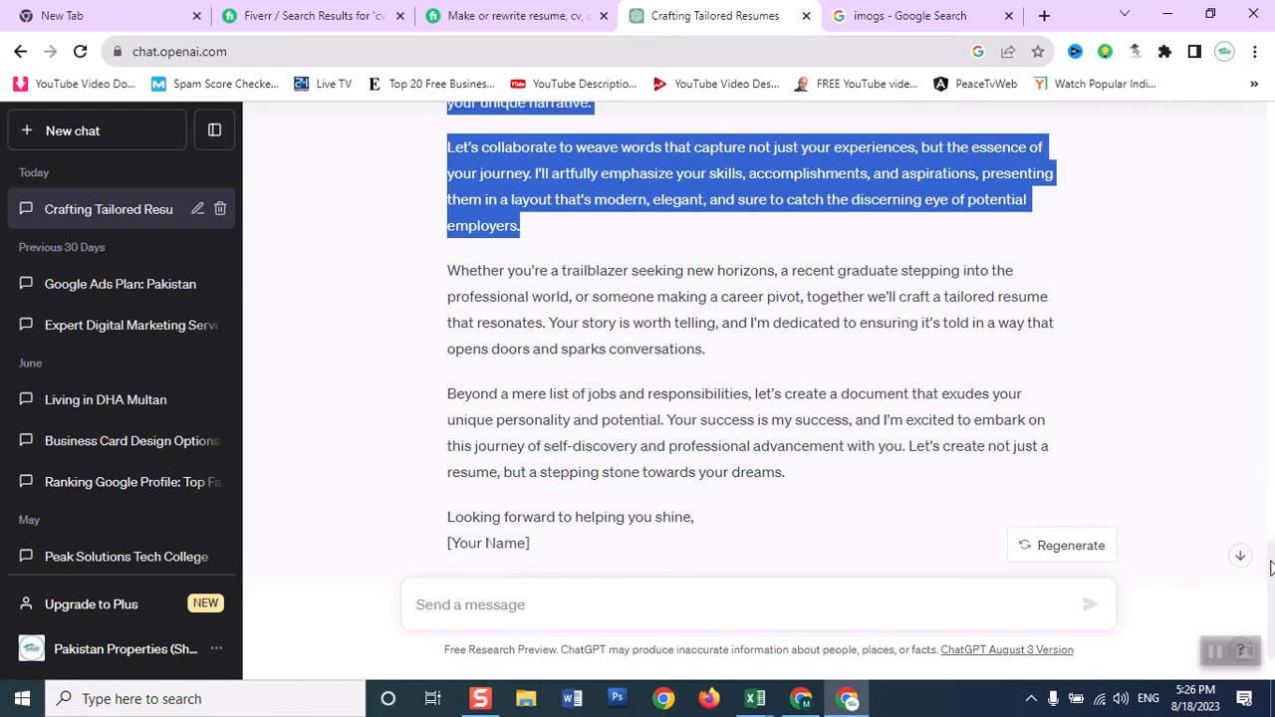
pyautogui.keyDown('shift'); pyautogui.click(569, 498); pyautogui.keyUp('shift')
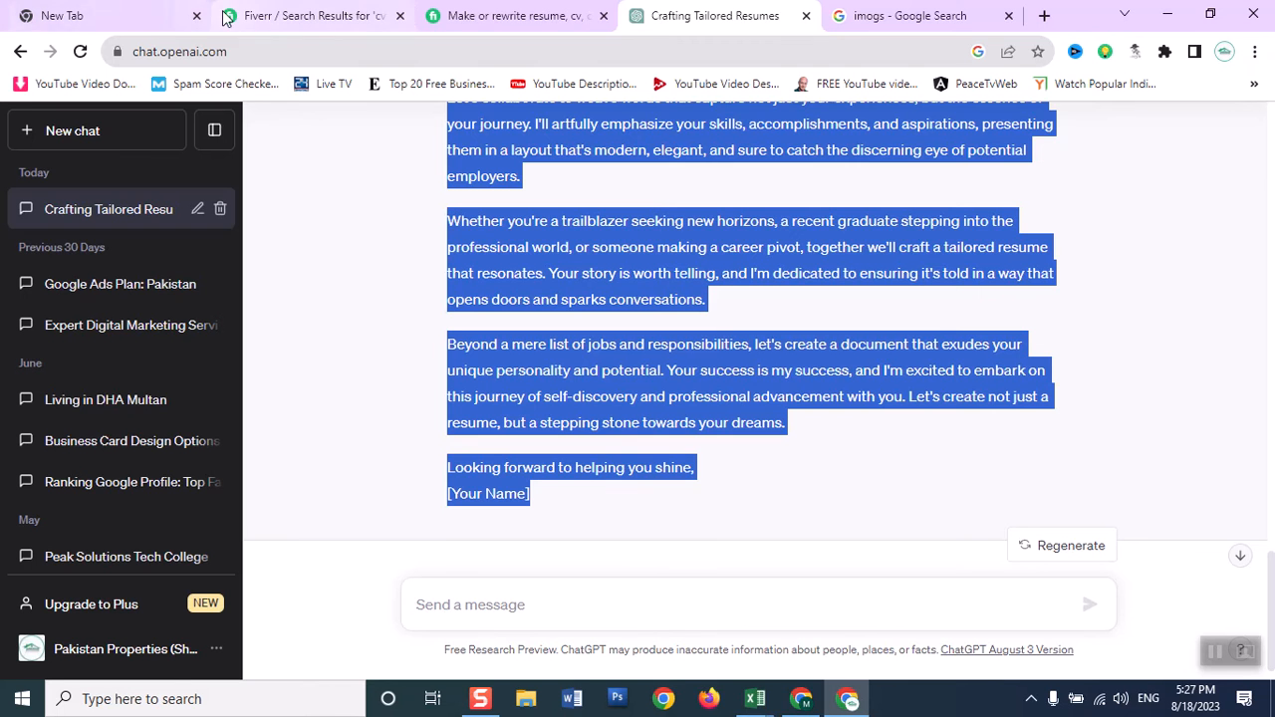
pyautogui.click(802, 701)
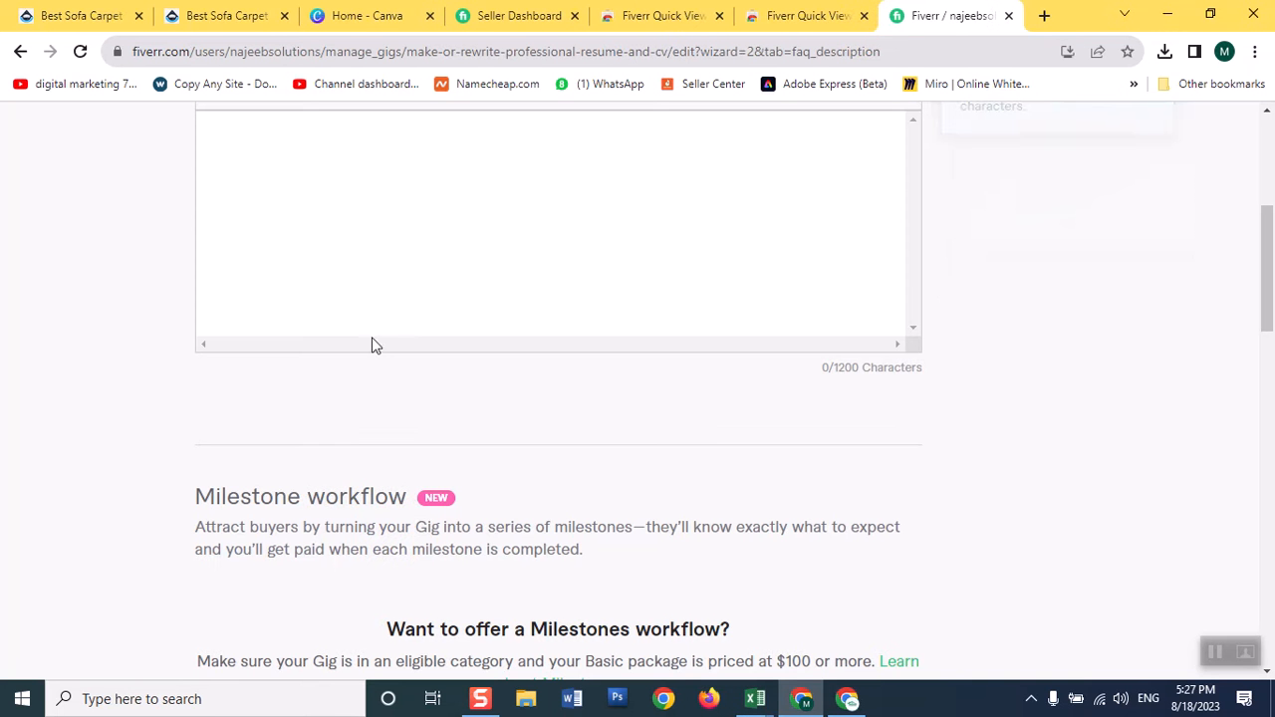
pyautogui.hotkey('ctrl', 'v')
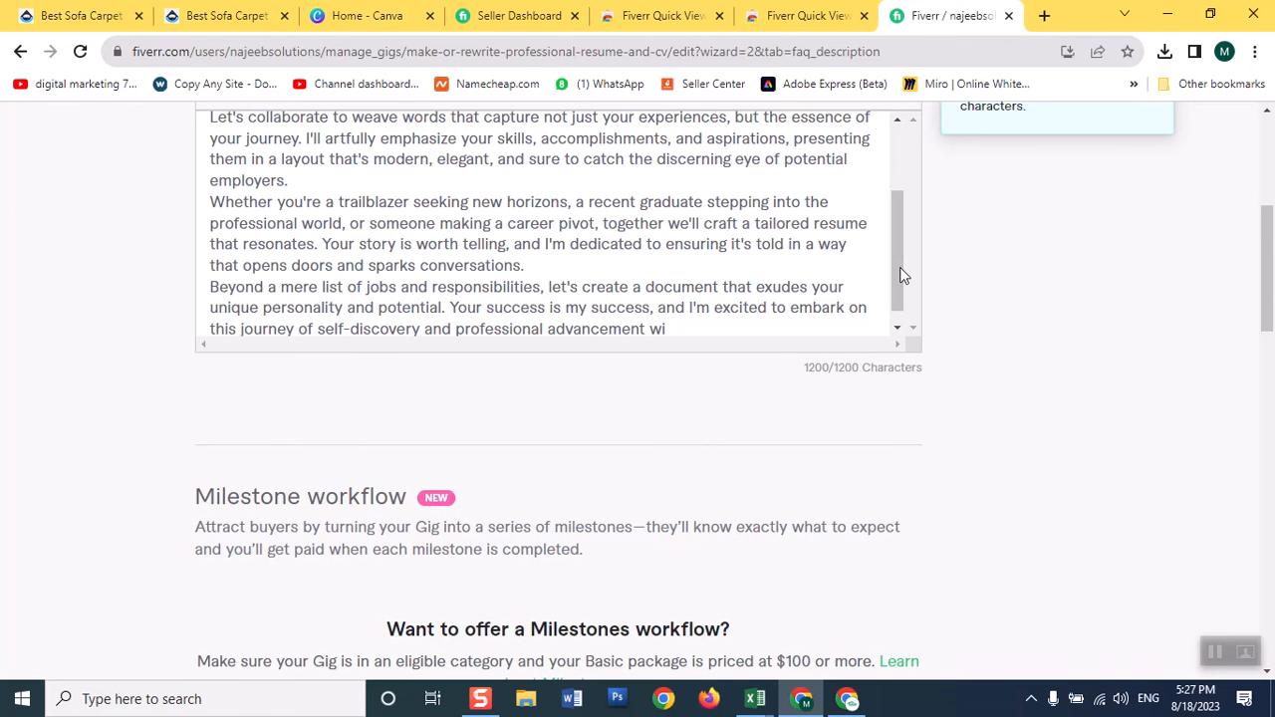
pyautogui.moveTo(900, 271); pyautogui.dragTo(896, 321)
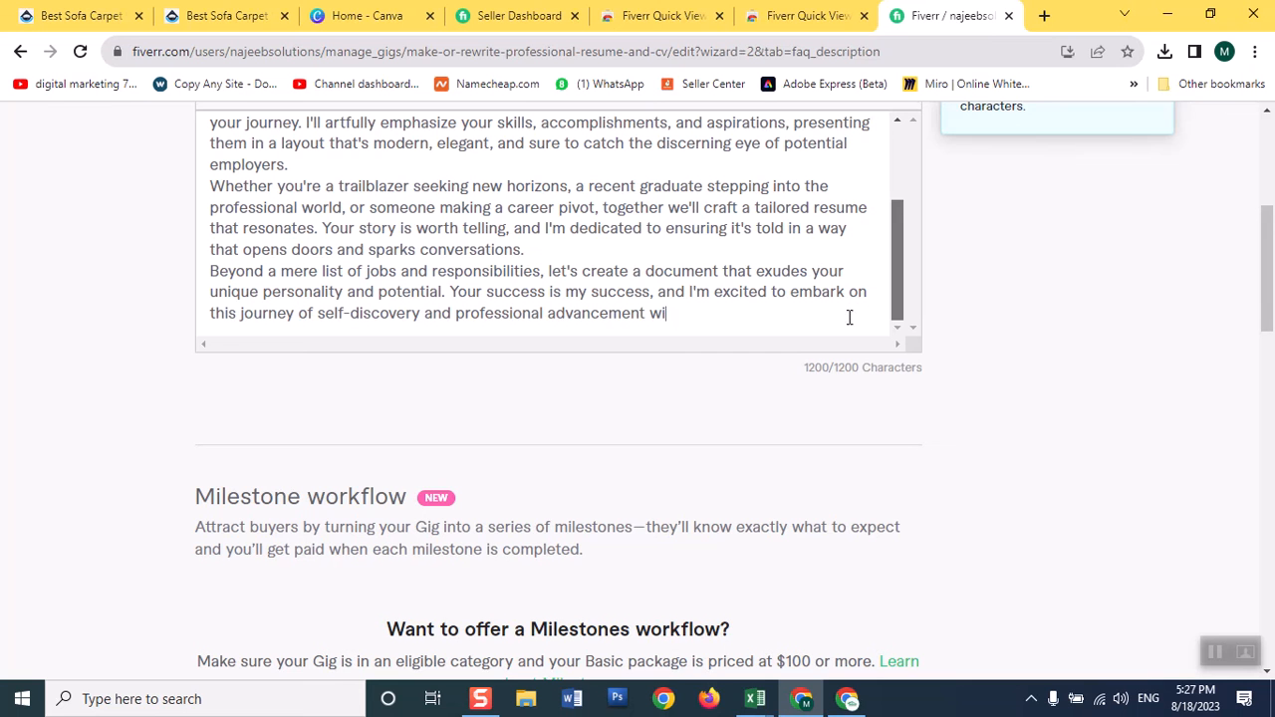
pyautogui.click(758, 294)
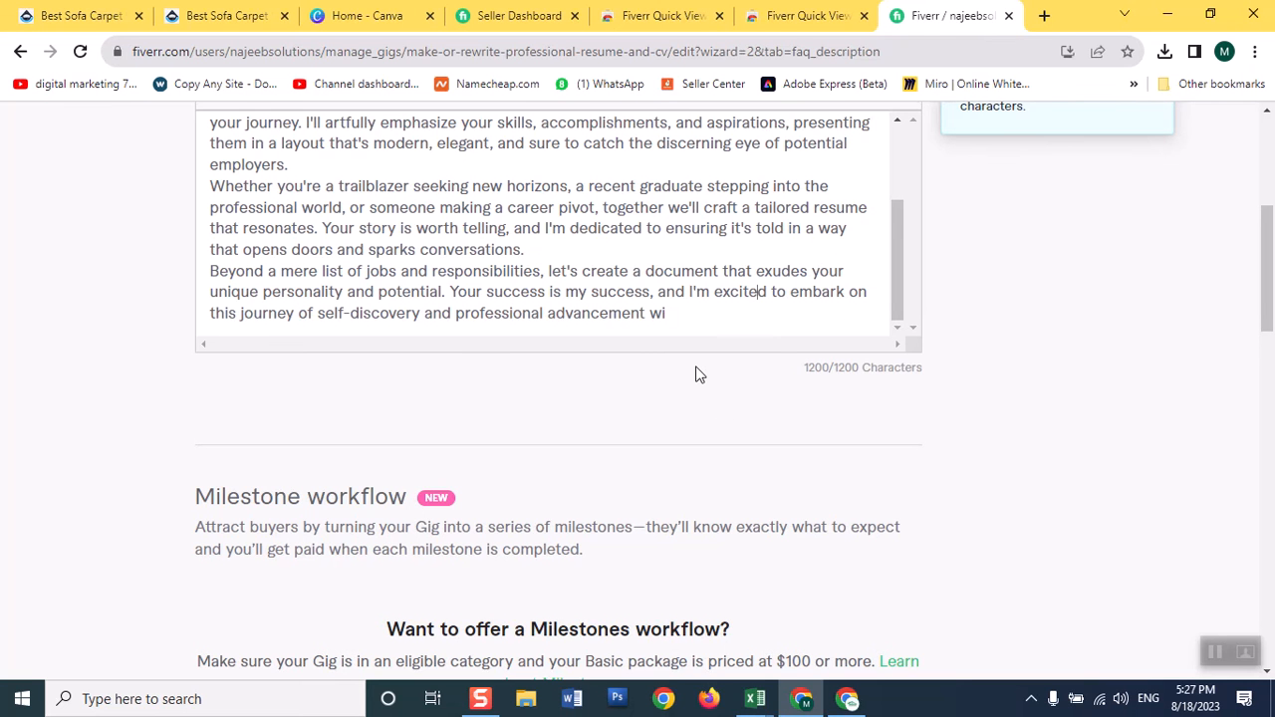
# Copy ChatGPT's emoji rewrite, clear the Fiverr gig description and paste the copied ChatGPT text in its place.
pyautogui.click(849, 702)
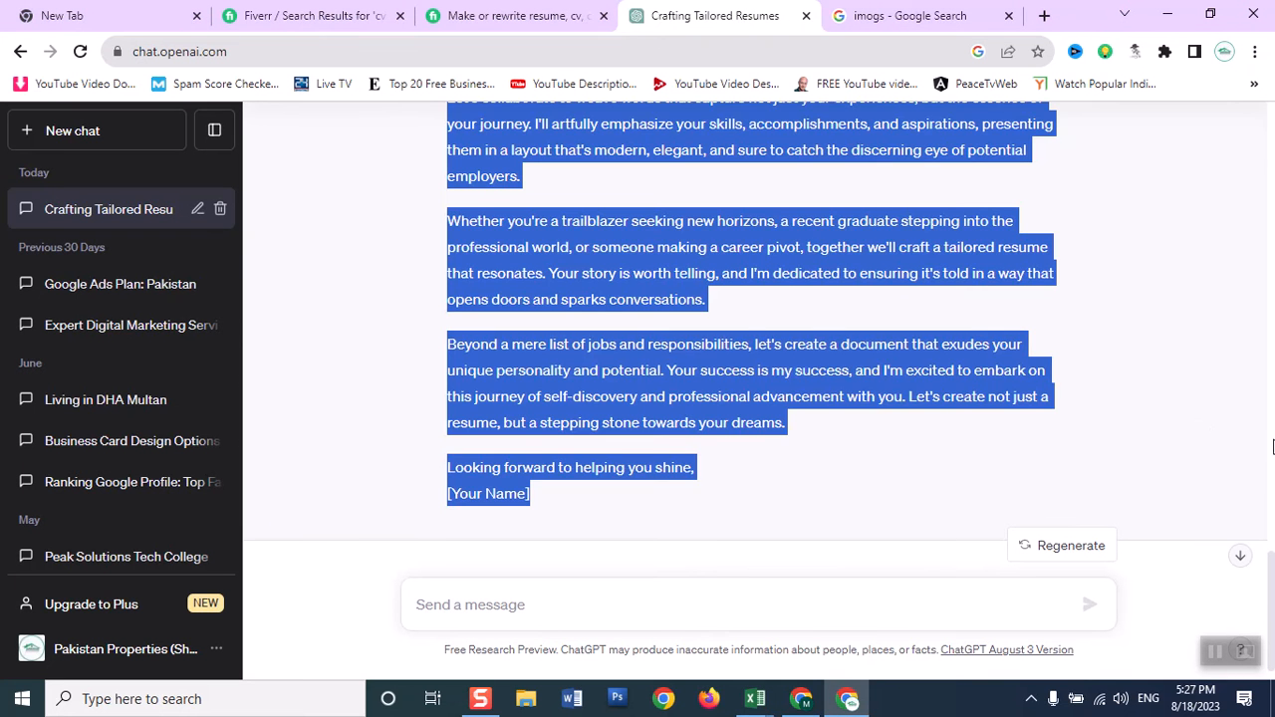
pyautogui.moveTo(1271, 595); pyautogui.dragTo(1235, 392)
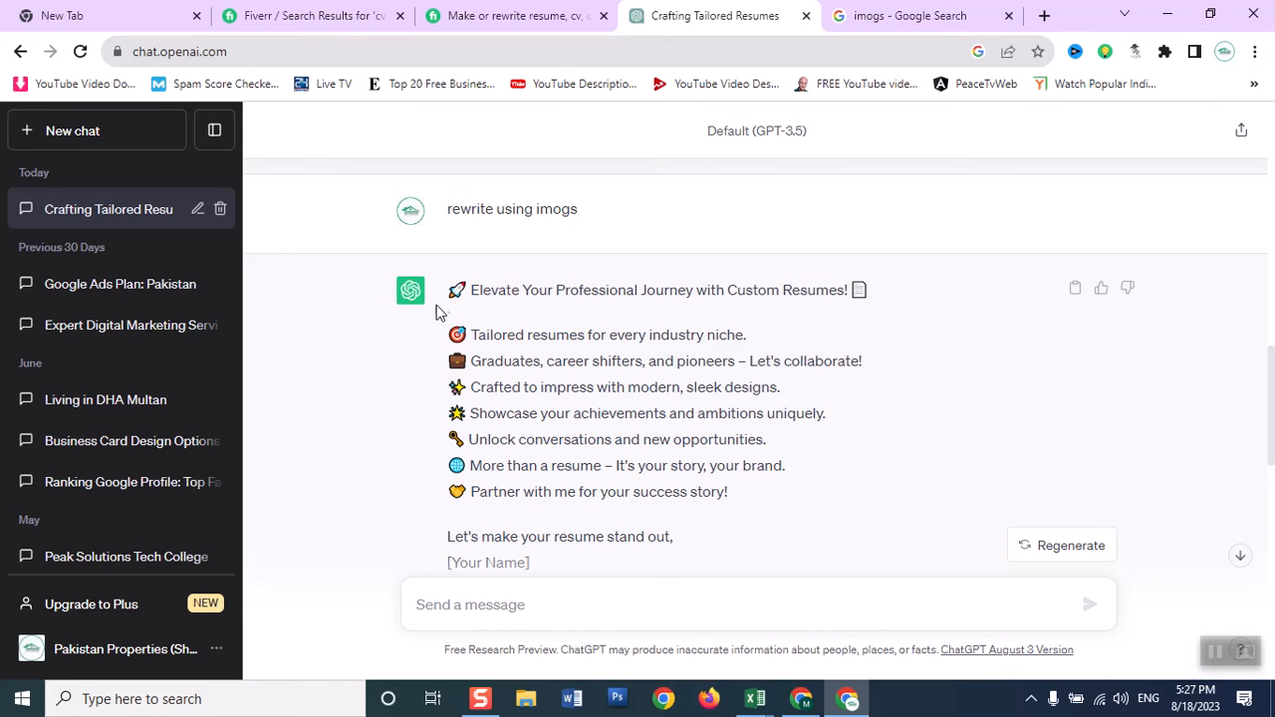
pyautogui.moveTo(451, 291); pyautogui.dragTo(615, 546)
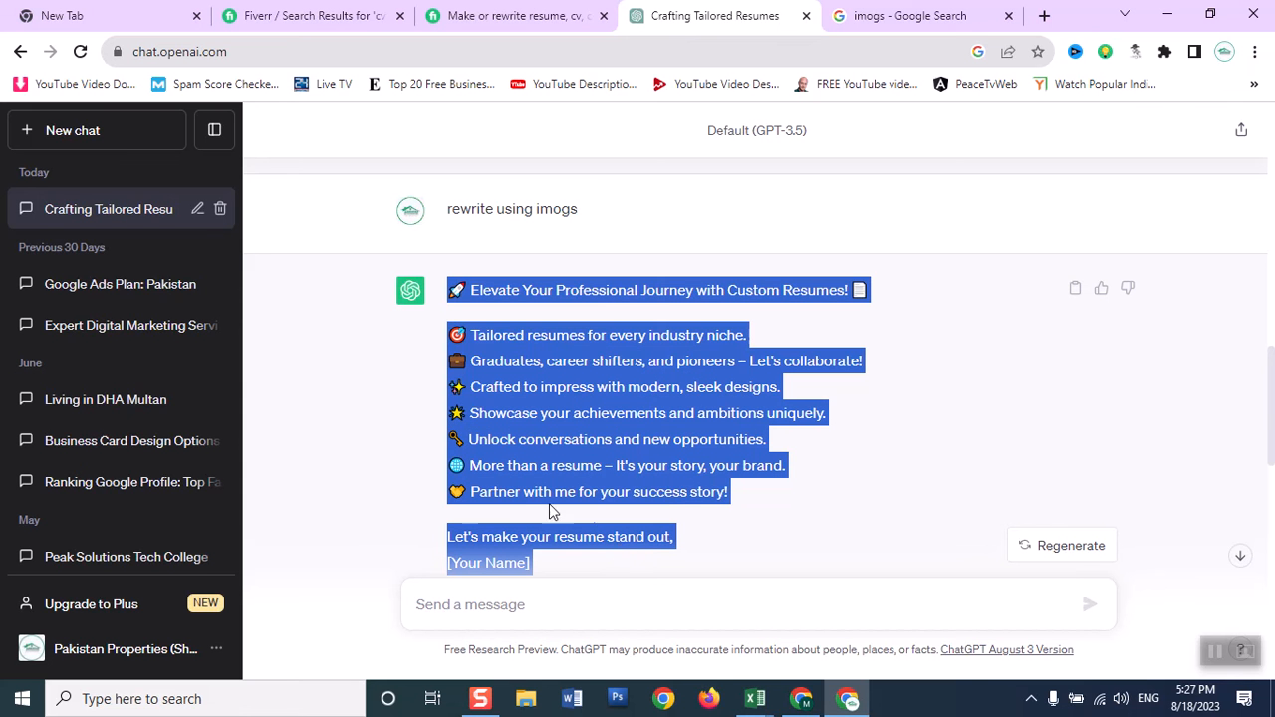
pyautogui.click(801, 698)
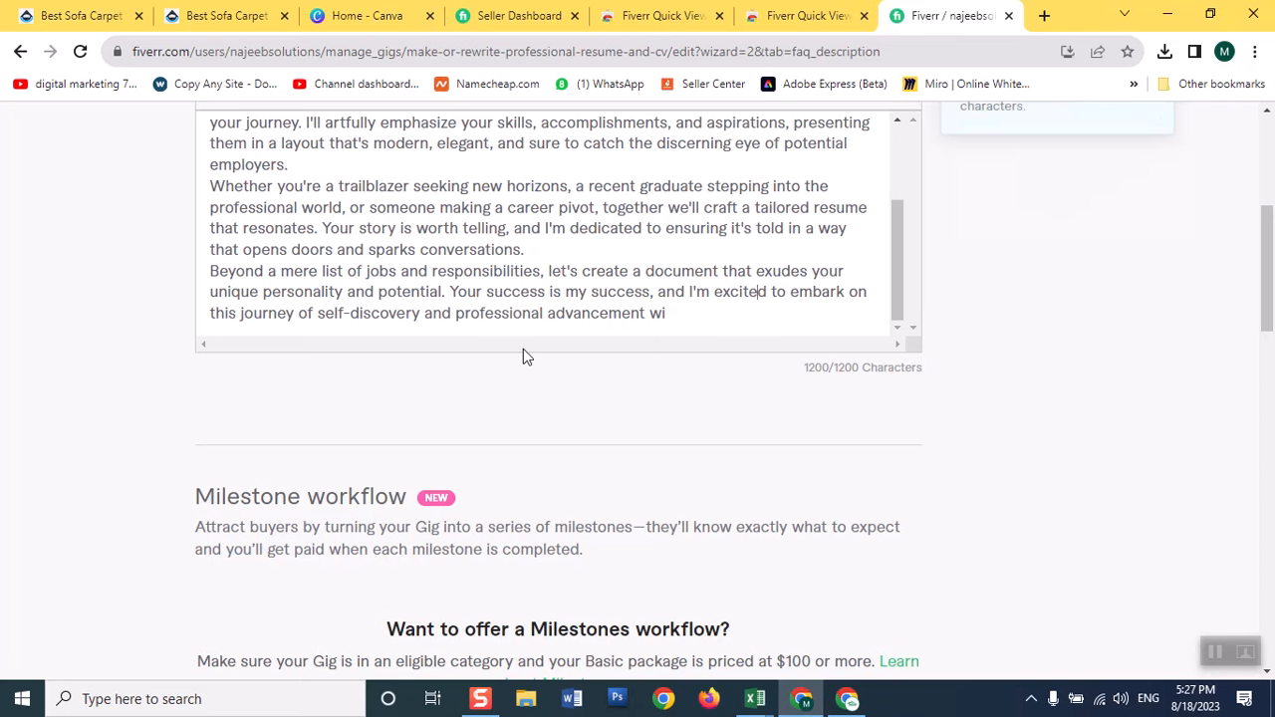
pyautogui.hotkey('ctrl', 'a')
pyautogui.press('BackSpace')
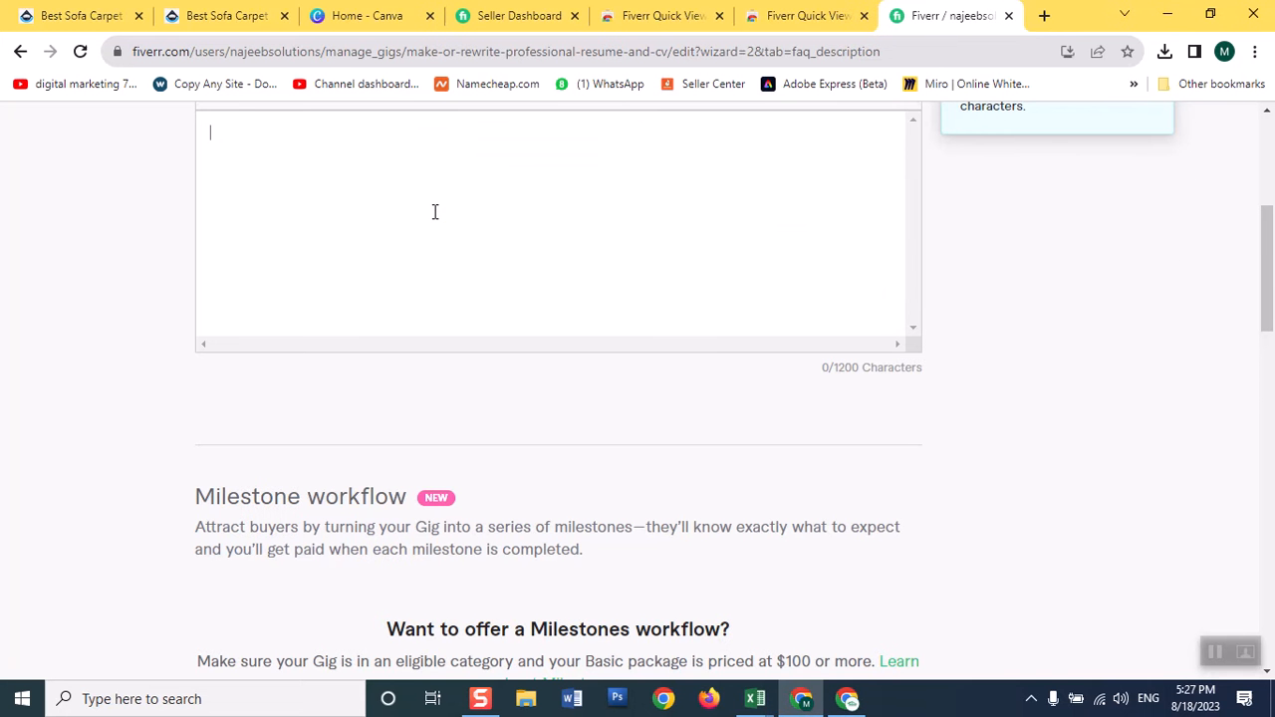
pyautogui.hotkey('ctrl', 'v')
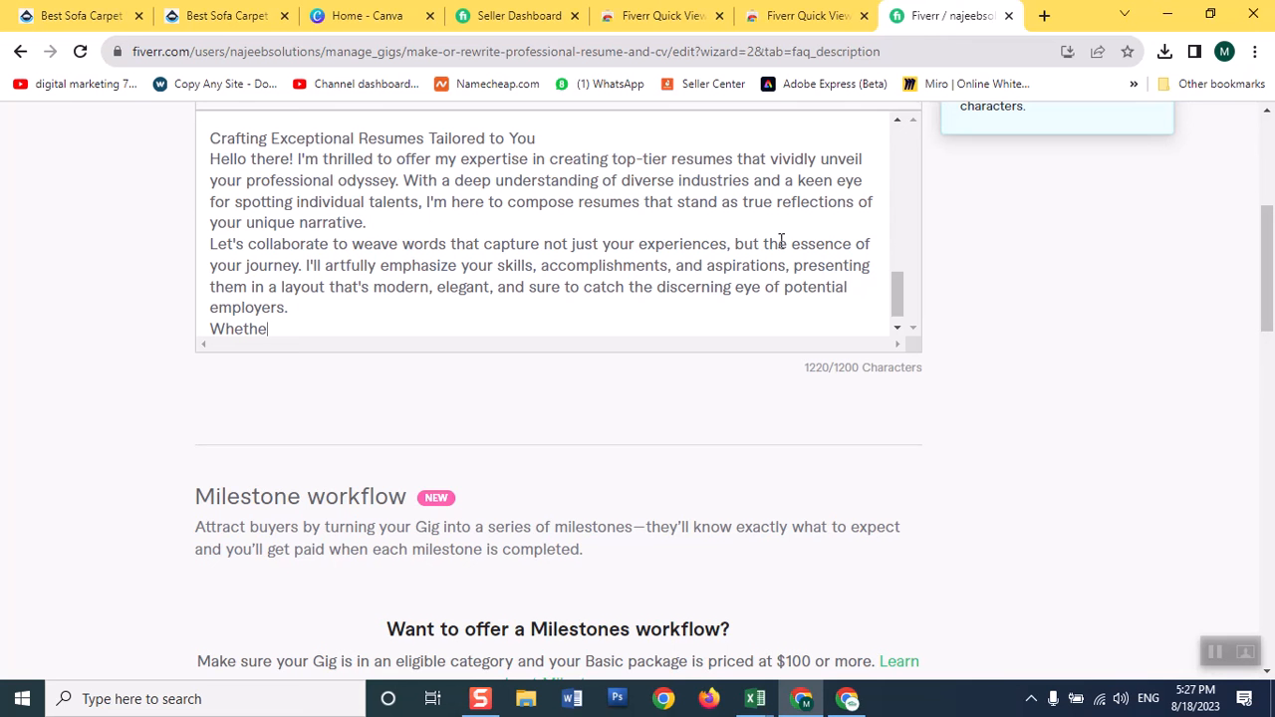
# Delete the cut-off word "Whethe" at the end of the gig description so it finishes with "employers.".
pyautogui.moveTo(895, 289); pyautogui.dragTo(899, 309)
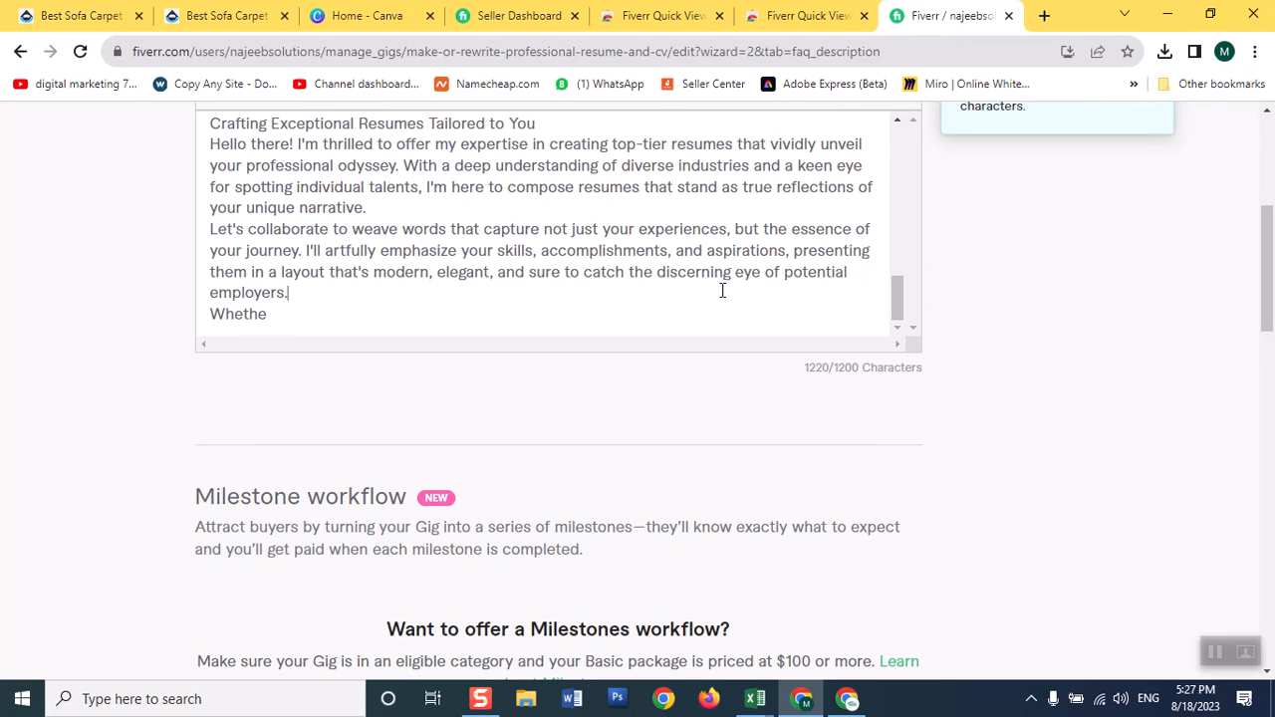
pyautogui.click(465, 286)
pyautogui.press('BackSpace')
pyautogui.press('BackSpace')
pyautogui.press('BackSpace')
pyautogui.press('BackSpace')
pyautogui.press('BackSpace')
pyautogui.press('BackSpace')
pyautogui.press('BackSpace')
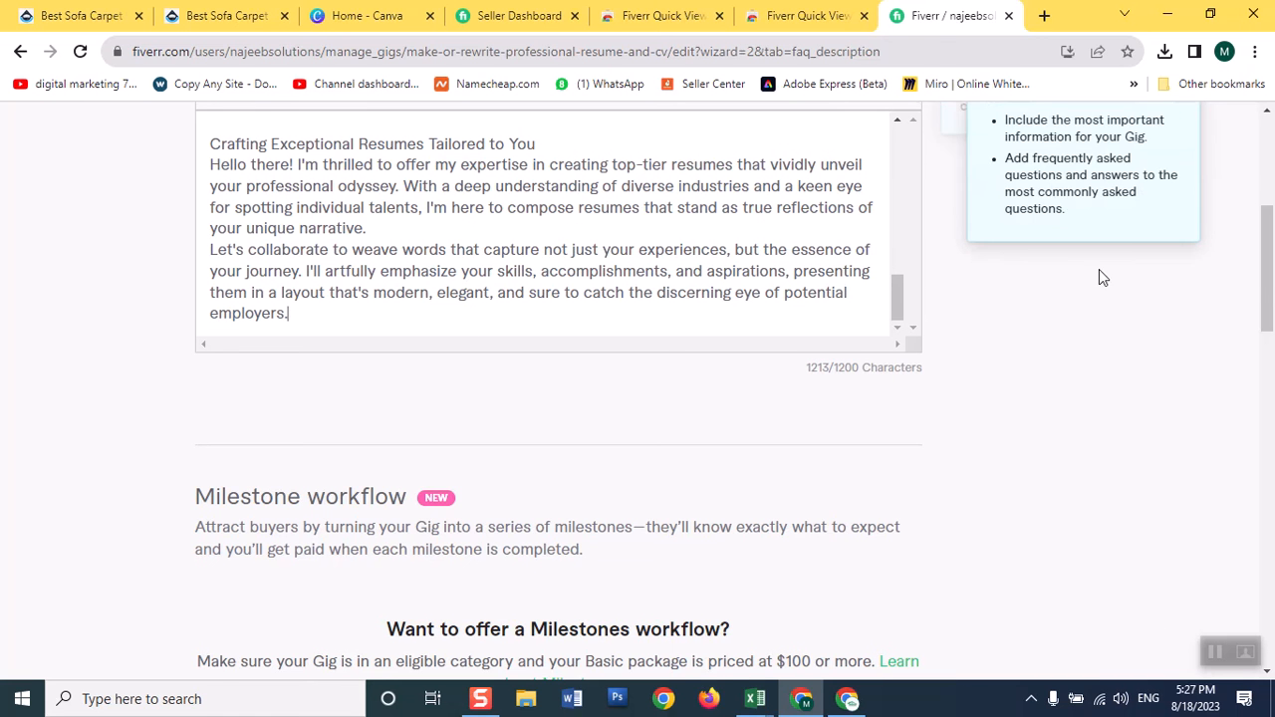
# Check the gig's Frequently Asked Questions section, then return to ChatGPT and send the prompt "add 5 faqs with answers about cv malking gig".
pyautogui.scroll(1, 1272, 286)
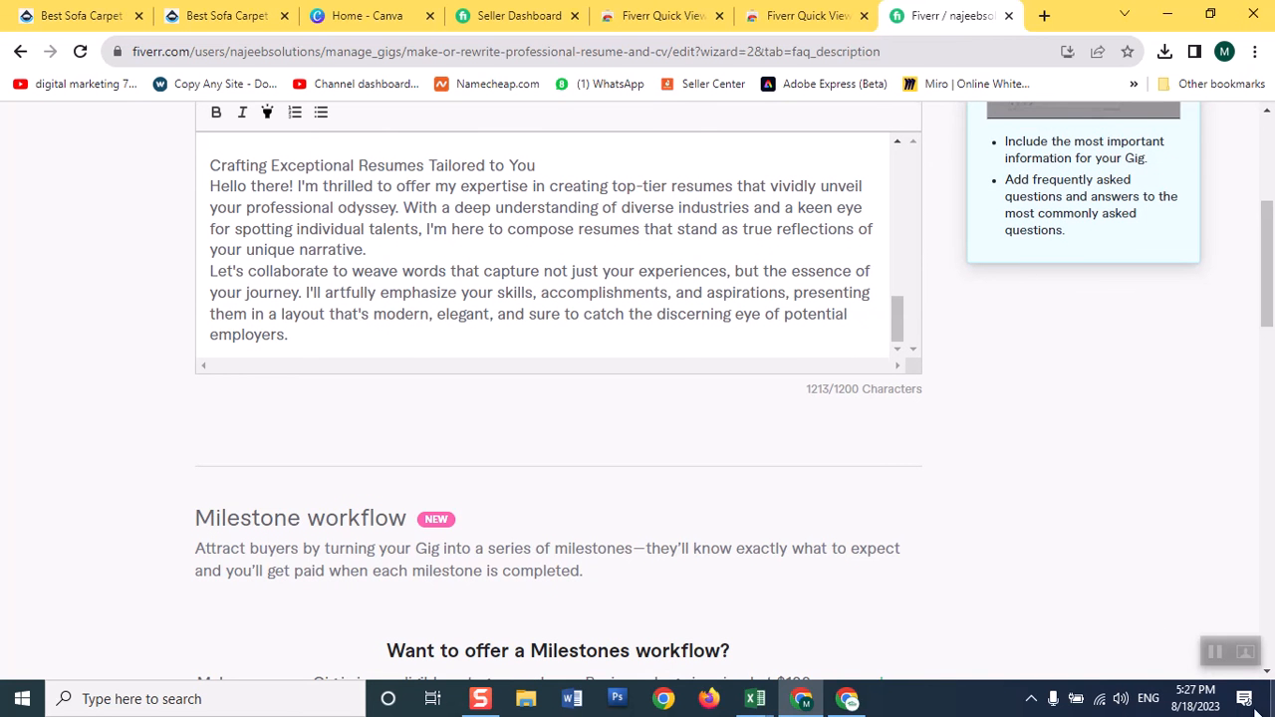
pyautogui.moveTo(1272, 279); pyautogui.dragTo(1270, 449)
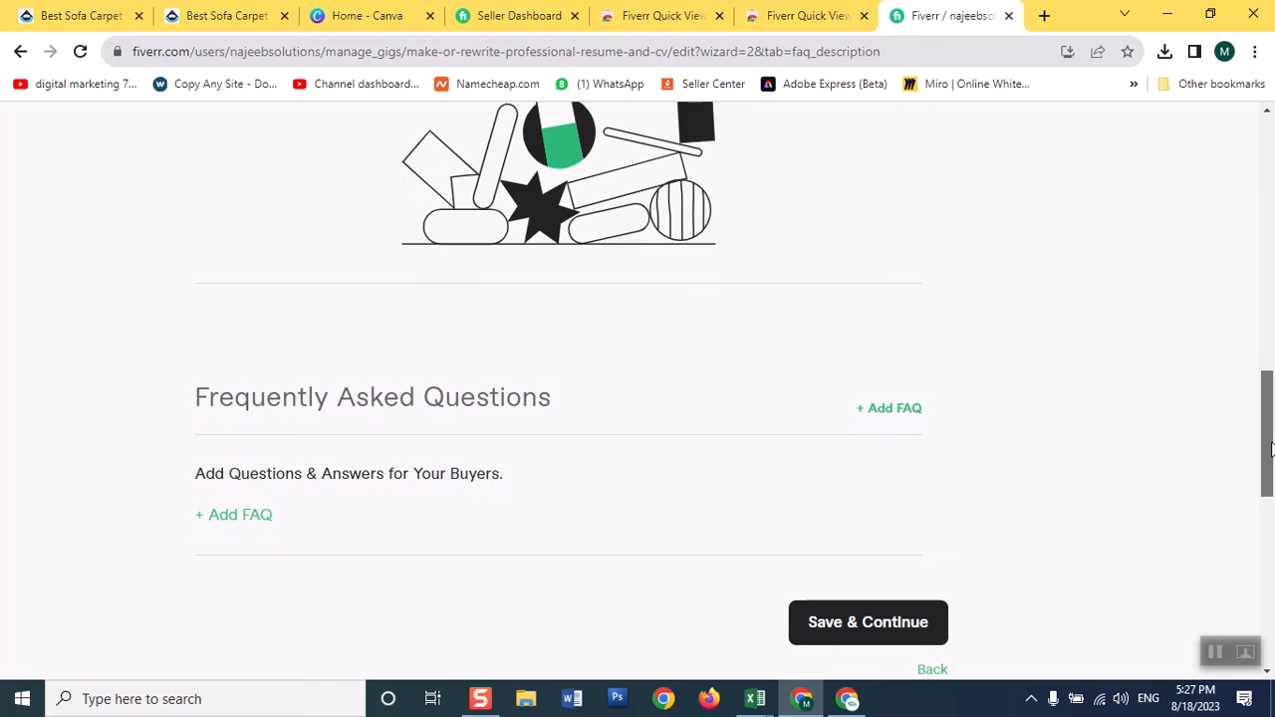
pyautogui.moveTo(879, 425)
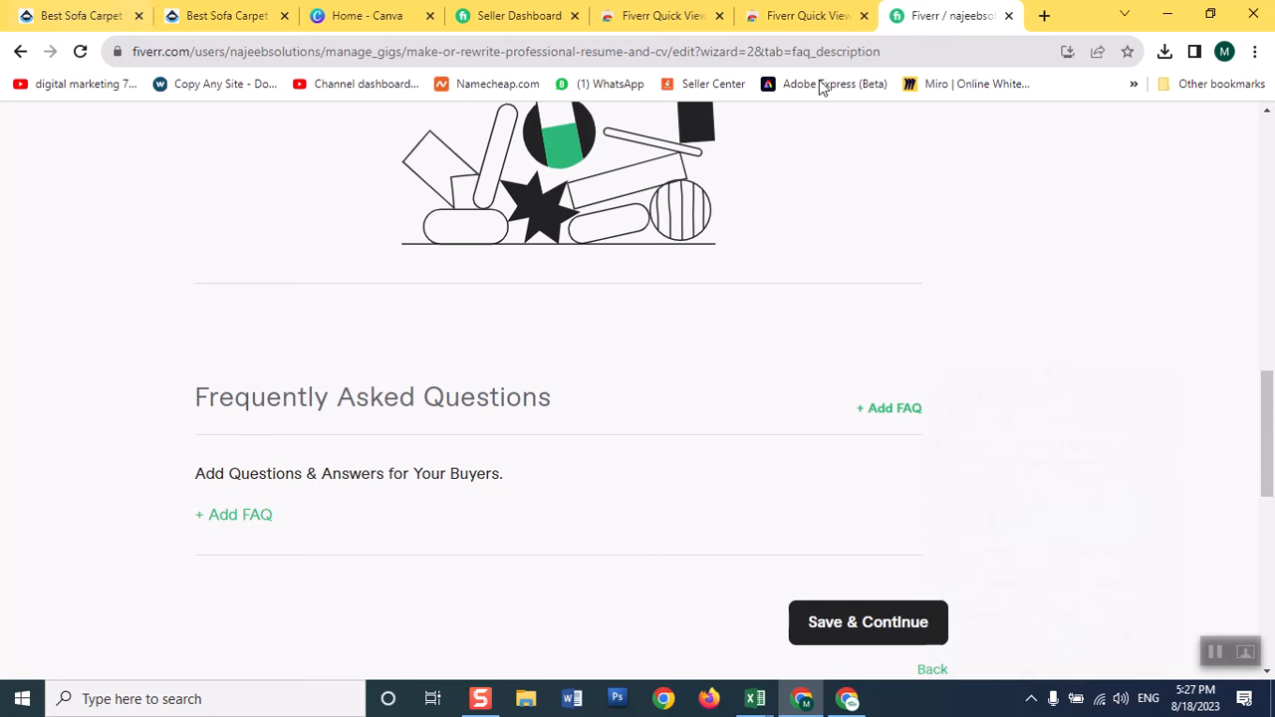
pyautogui.click(842, 702)
pyautogui.click(518, 624)
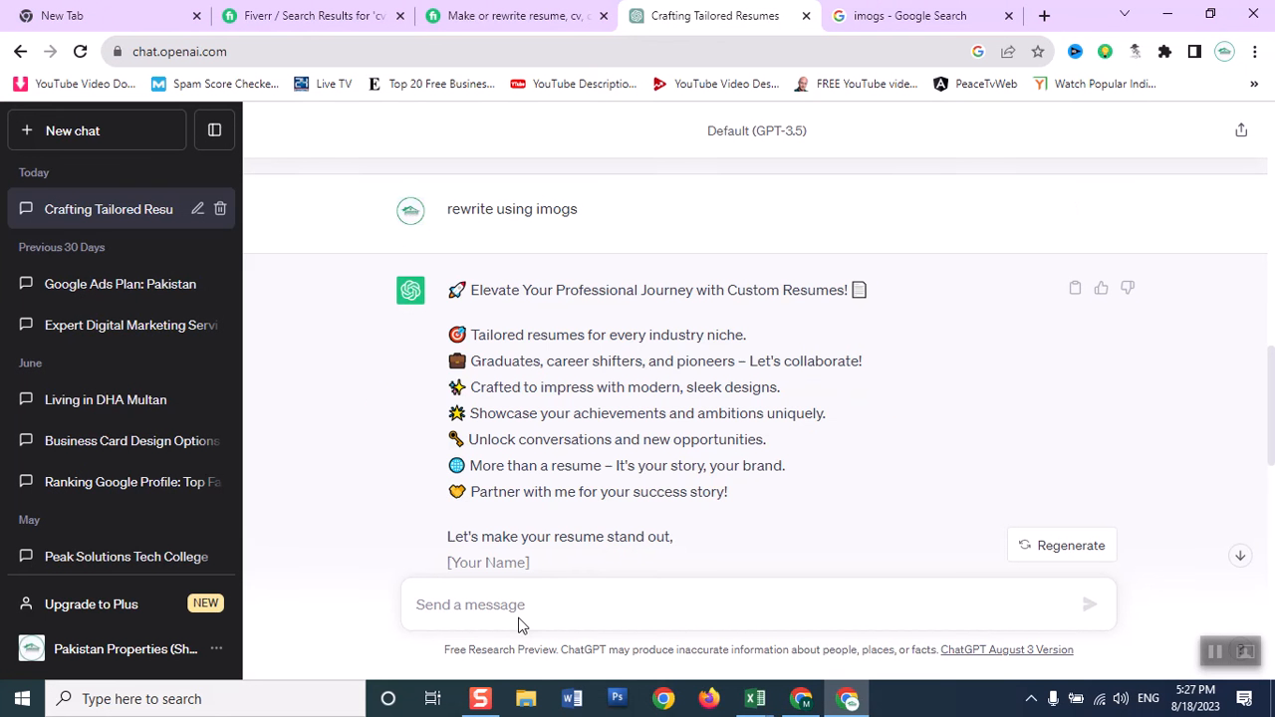
pyautogui.click(541, 604)
pyautogui.write('add 5 faq s with answers about cv malking gig')
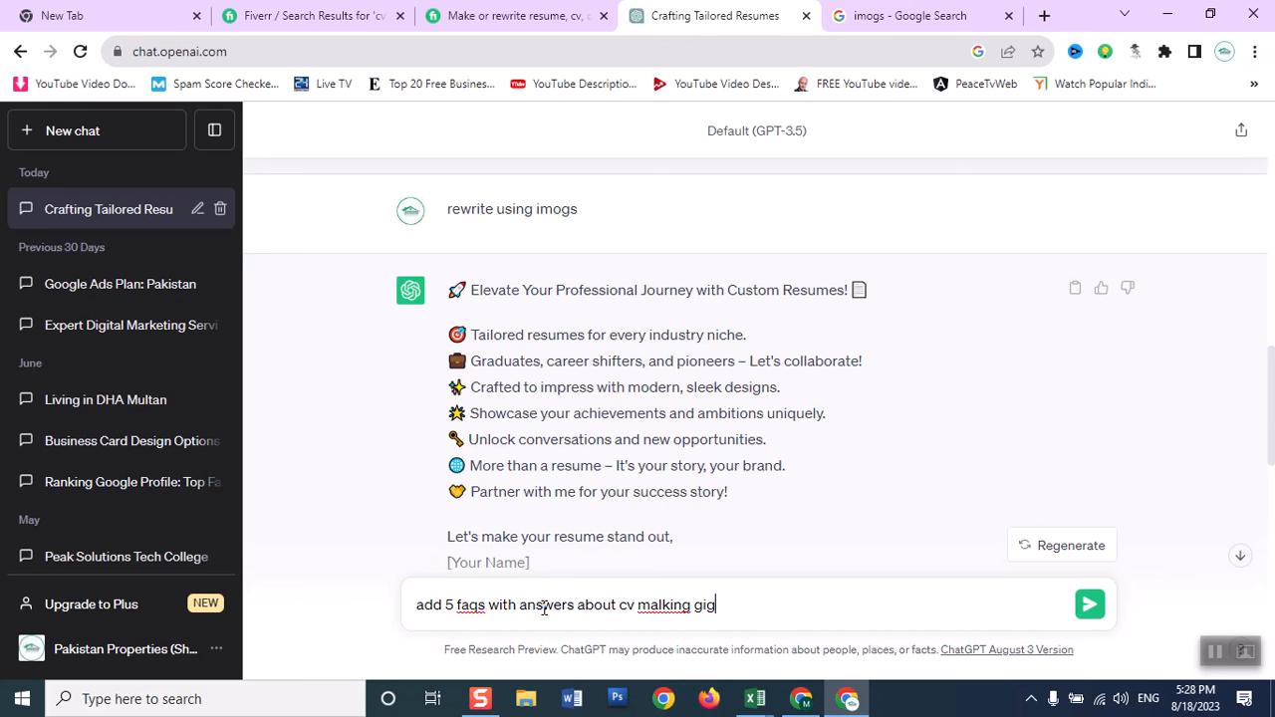
pyautogui.press('Return')
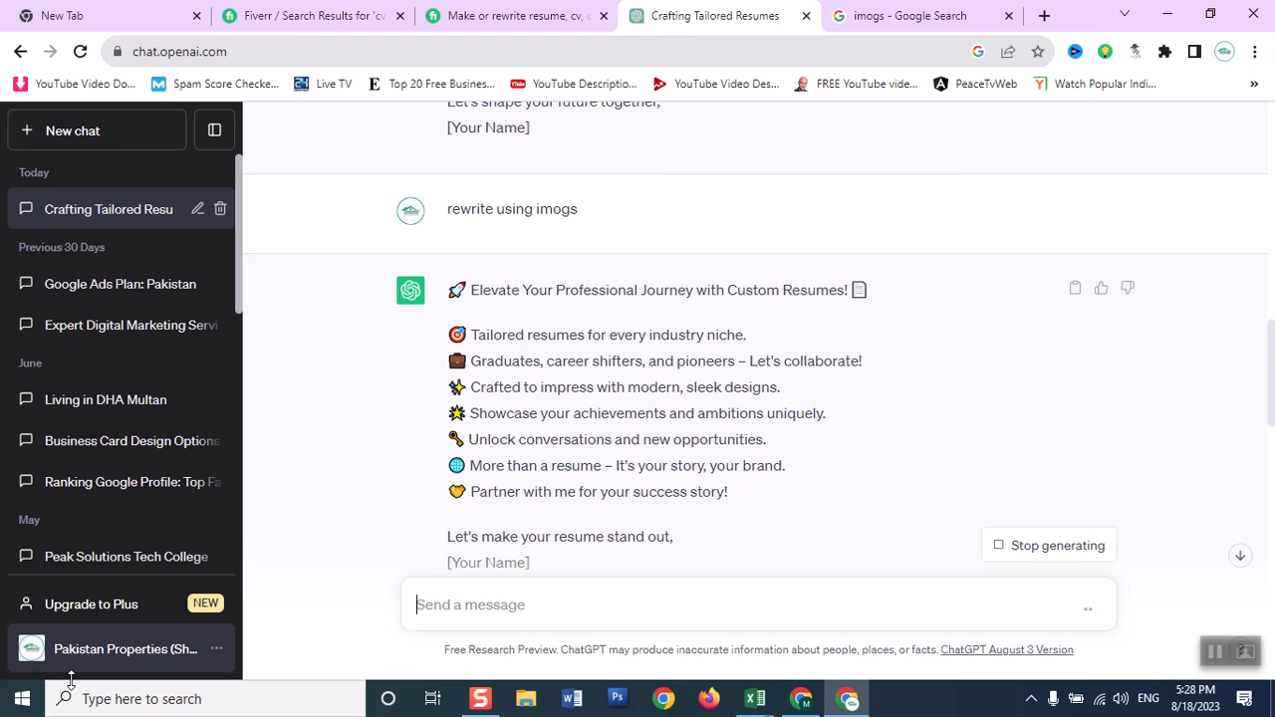
# Copy the question "What industries do you have experience in?" from ChatGPT into a new FAQ entry on the Fiverr gig.
pyautogui.click(1241, 558)
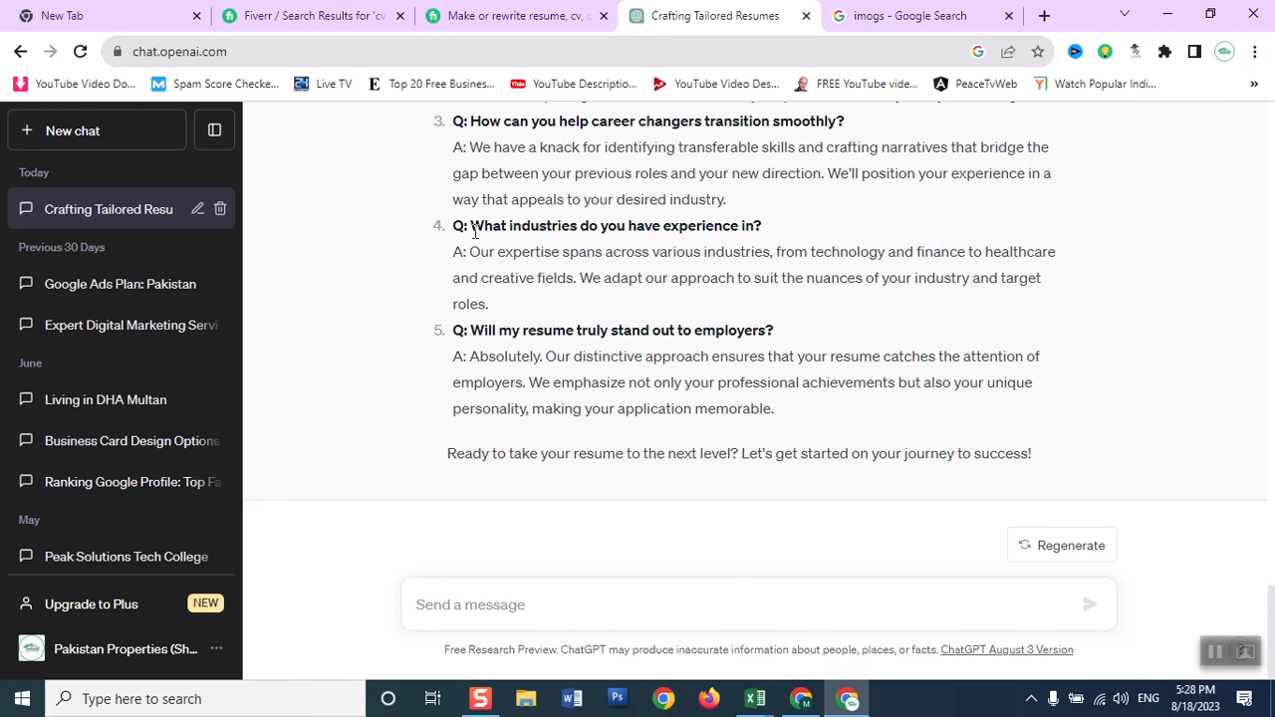
pyautogui.moveTo(471, 227); pyautogui.dragTo(769, 227)
pyautogui.hotkey('ctrl', 'c')
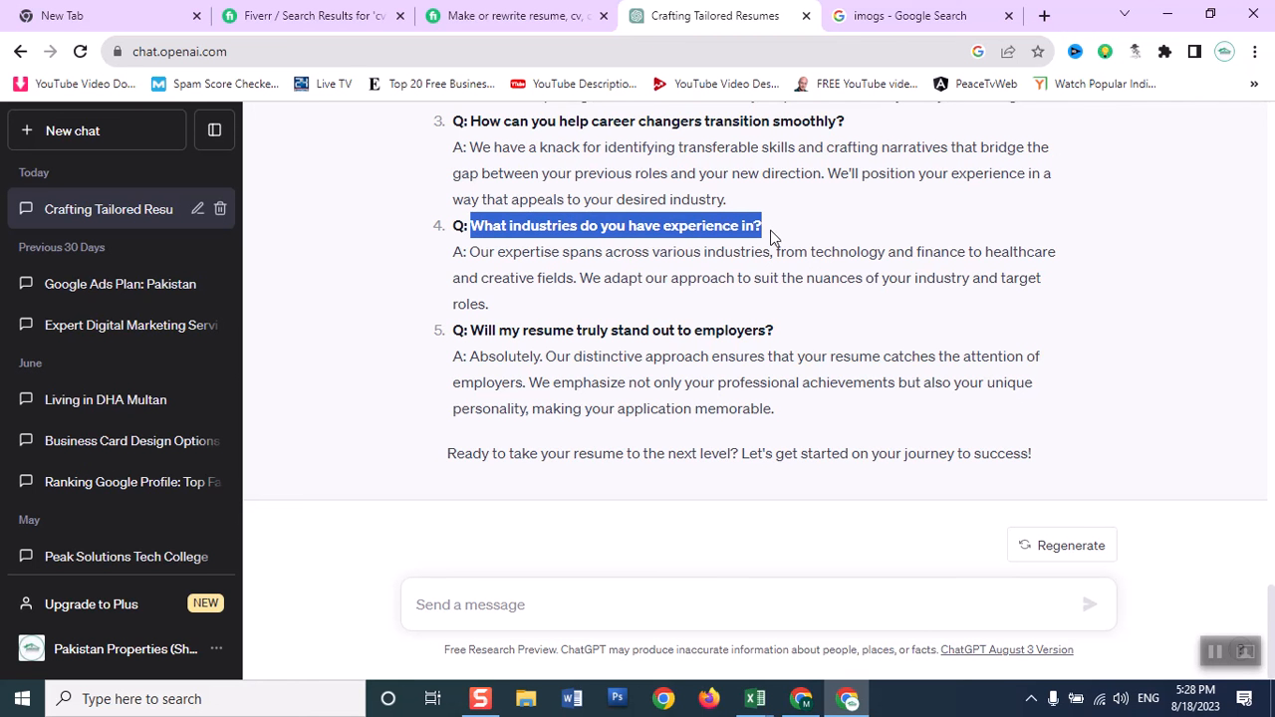
pyautogui.click(809, 706)
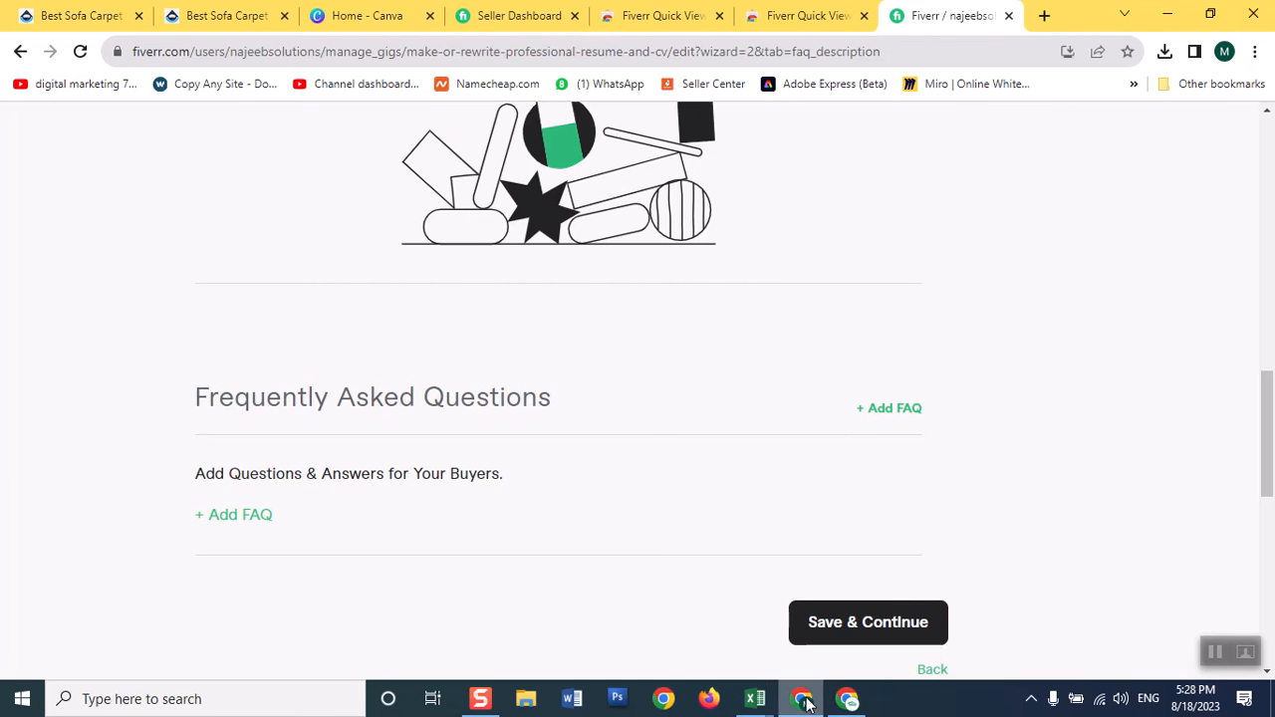
pyautogui.click(894, 409)
pyautogui.click(464, 536)
pyautogui.hotkey('ctrl', 'v')
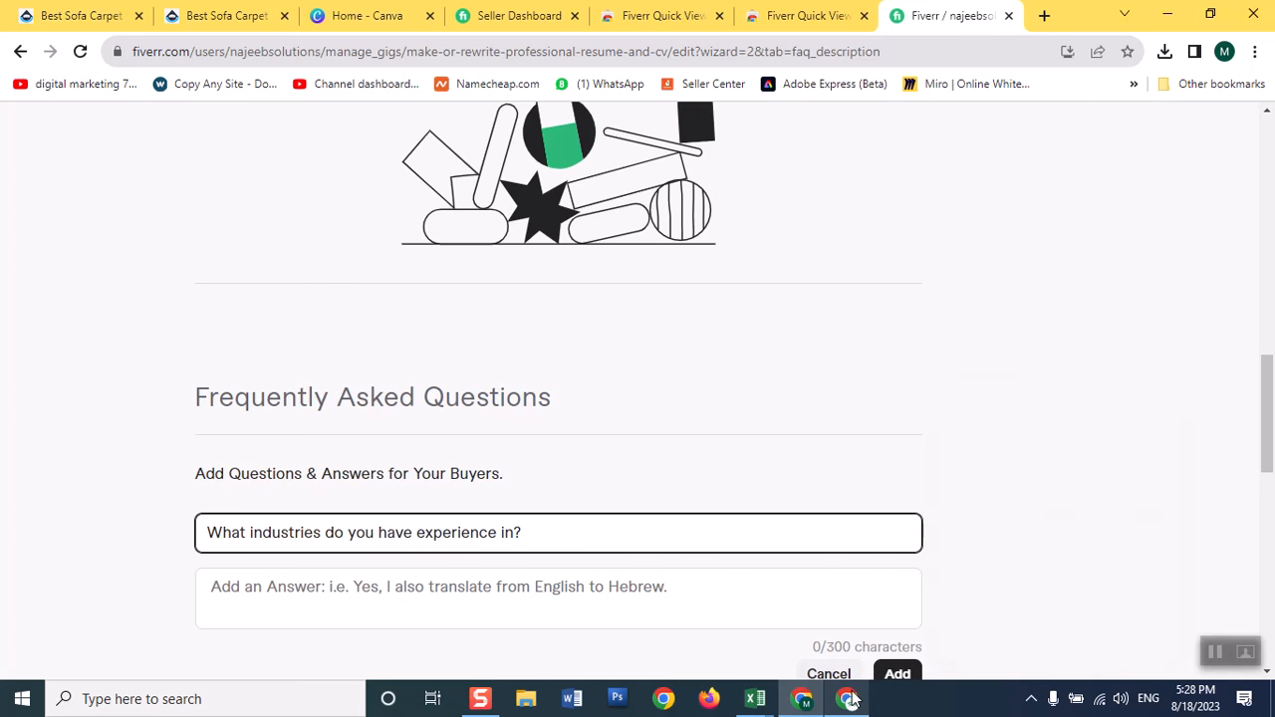
# Copy ChatGPT's answer about expertise across various industries into the FAQ's answer on Fiverr and add the FAQ to the gig.
pyautogui.click(848, 700)
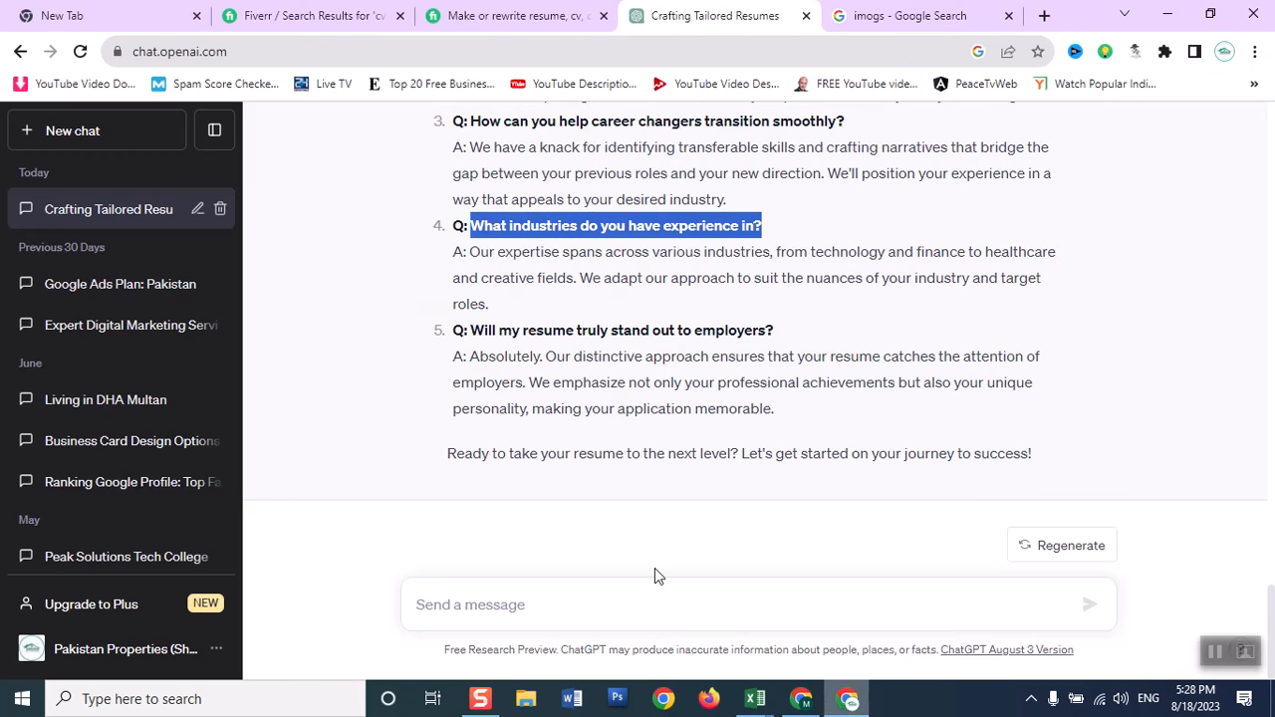
pyautogui.moveTo(475, 254); pyautogui.dragTo(808, 301)
pyautogui.hotkey('ctrl', 'c')
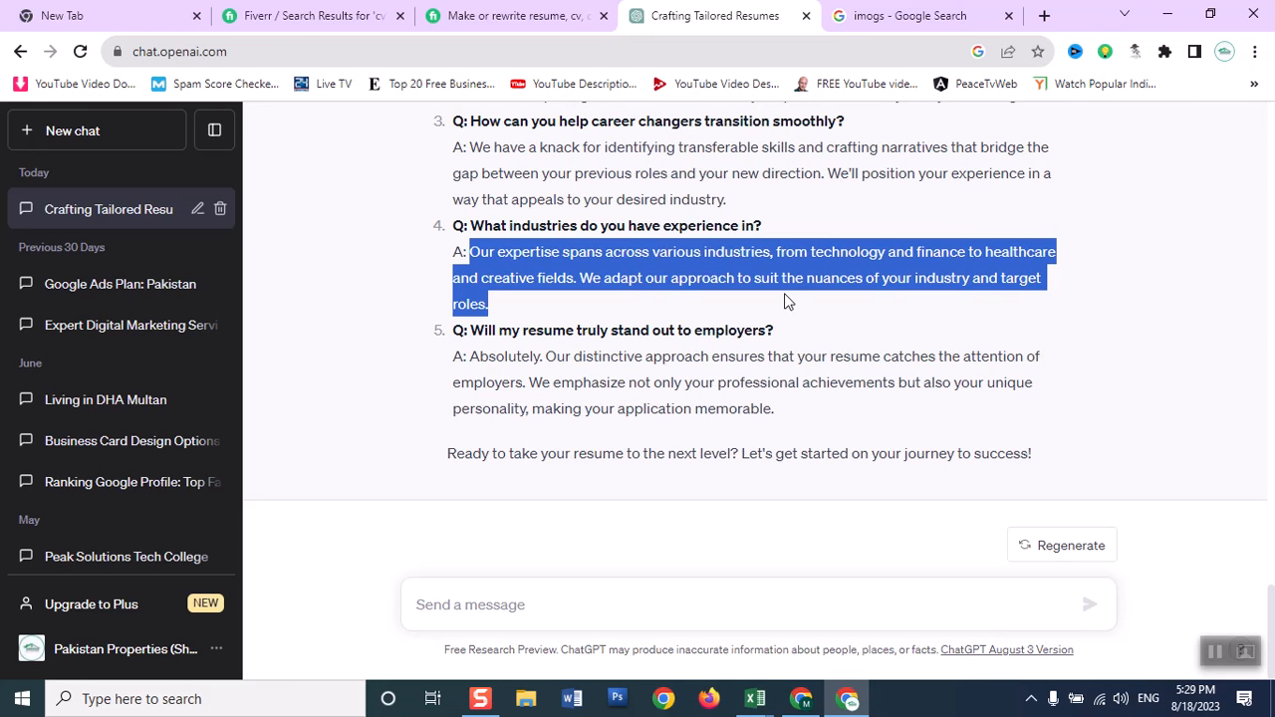
pyautogui.click(803, 700)
pyautogui.click(512, 592)
pyautogui.hotkey('ctrl', 'v')
pyautogui.scroll(-3, 1195, 432)
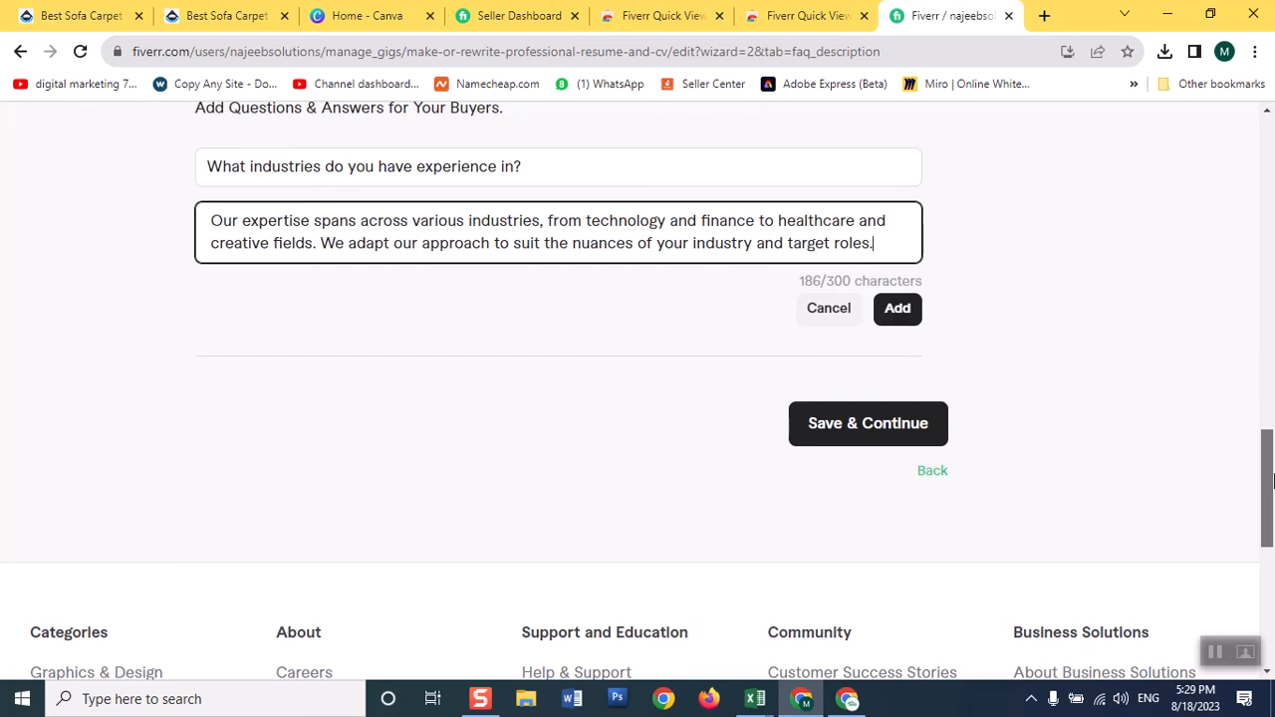
pyautogui.click(897, 317)
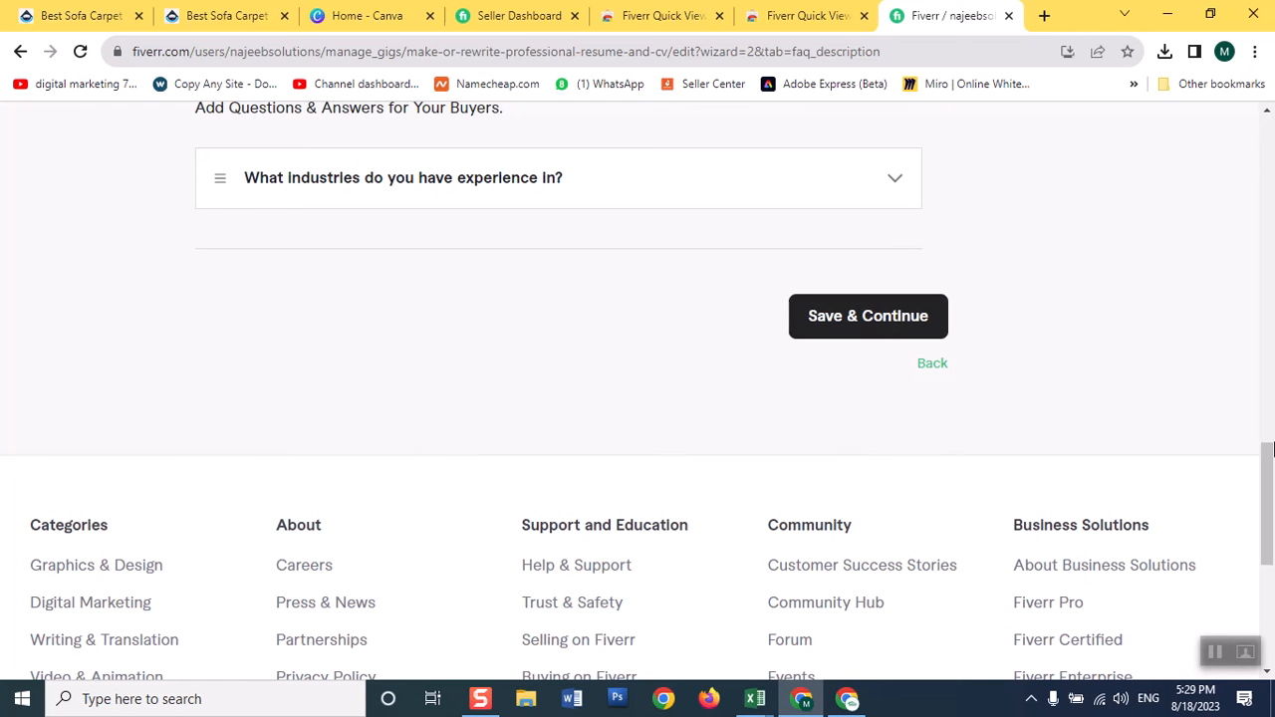
# Try to save the Description & FAQ page and delete the description's last paragraph, starting "Let's collaborate to weave words", to shorten it.
pyautogui.scroll(2, 1268, 448)
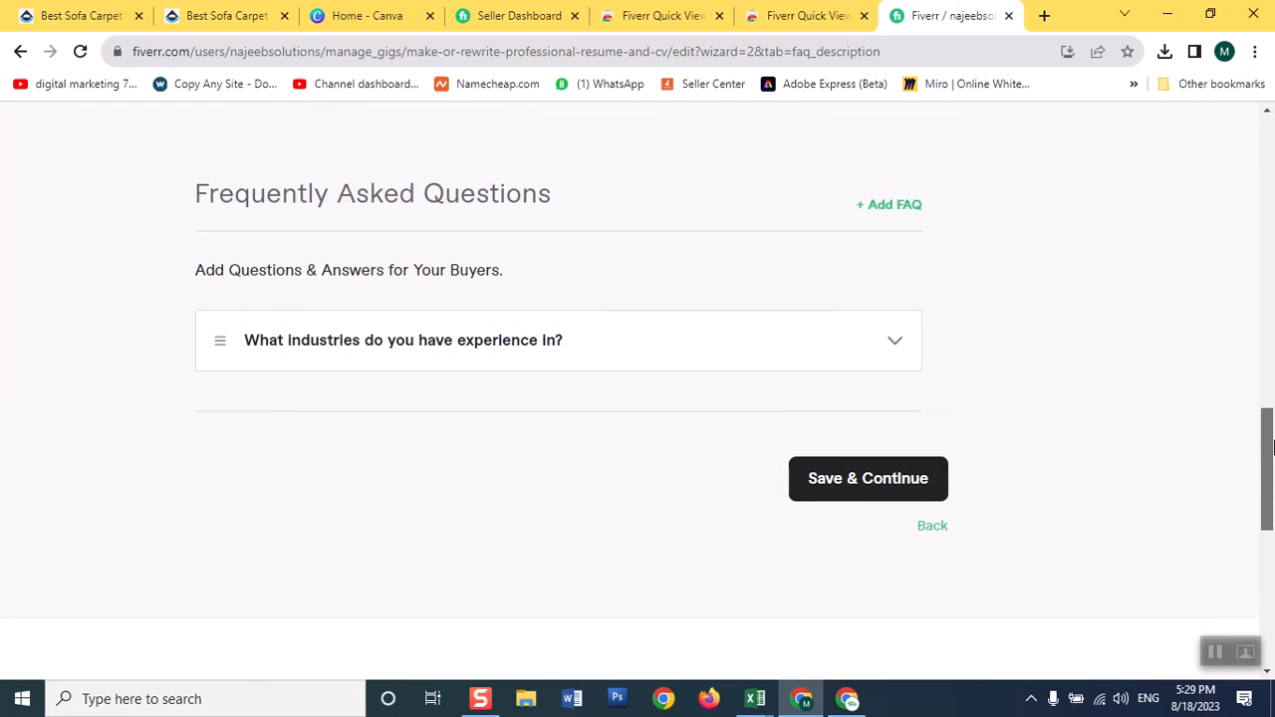
pyautogui.click(895, 491)
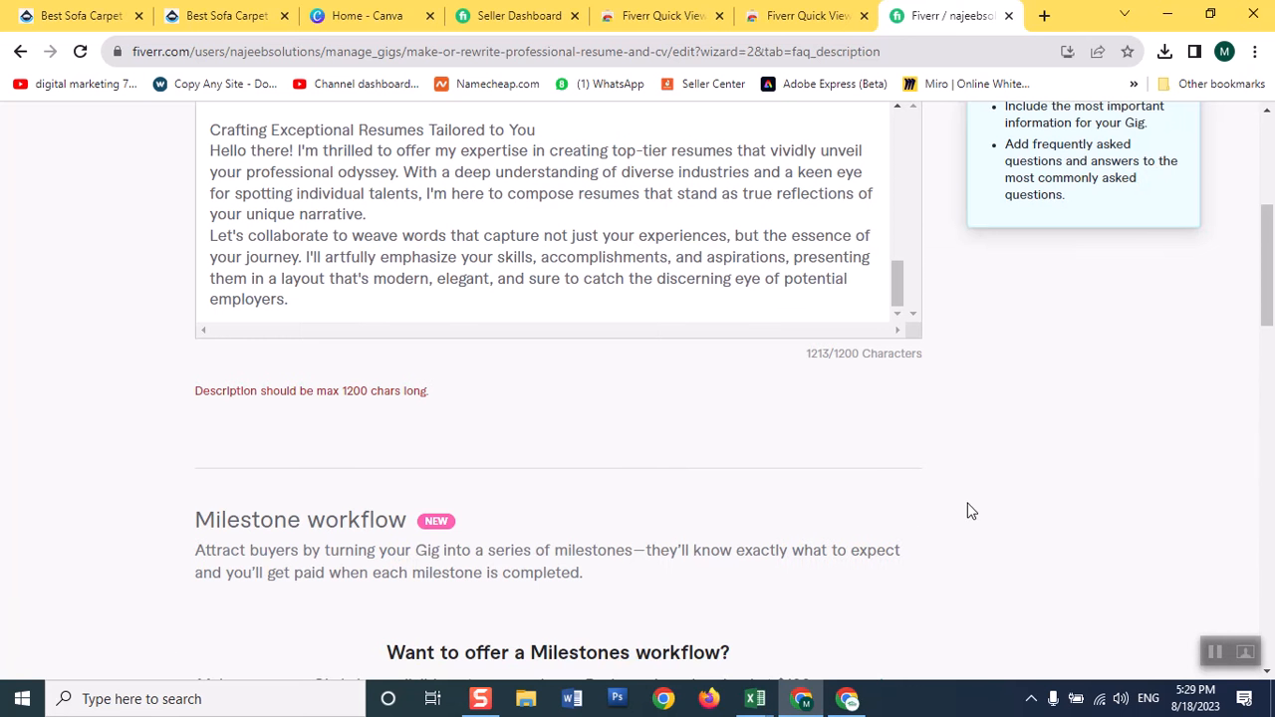
pyautogui.click(540, 301)
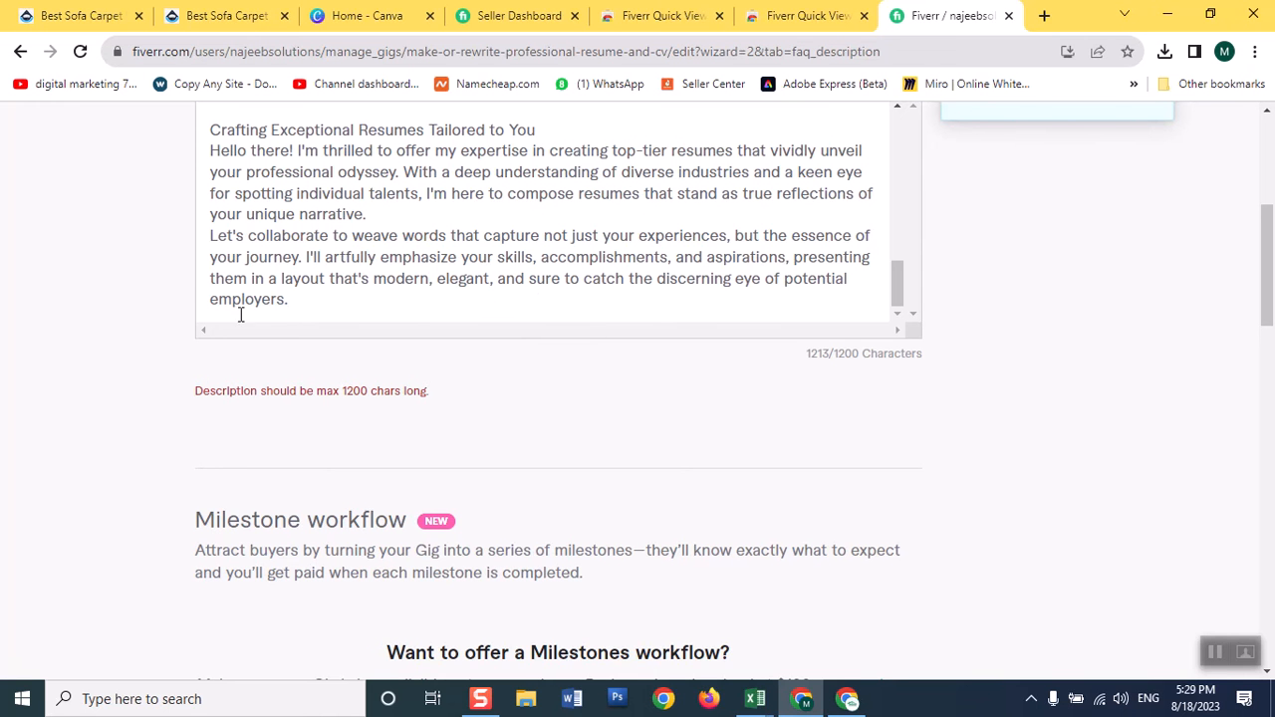
pyautogui.moveTo(216, 237); pyautogui.dragTo(304, 298)
pyautogui.moveTo(209, 238); pyautogui.dragTo(333, 296)
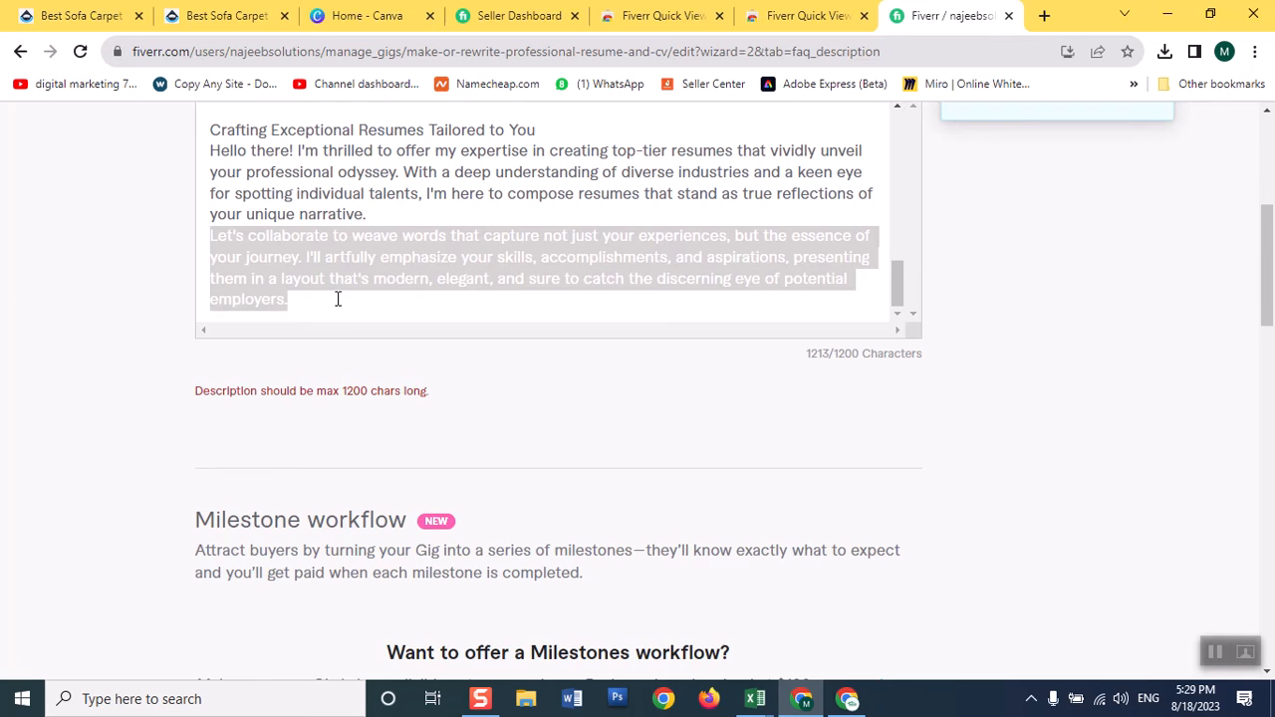
pyautogui.press('BackSpace')
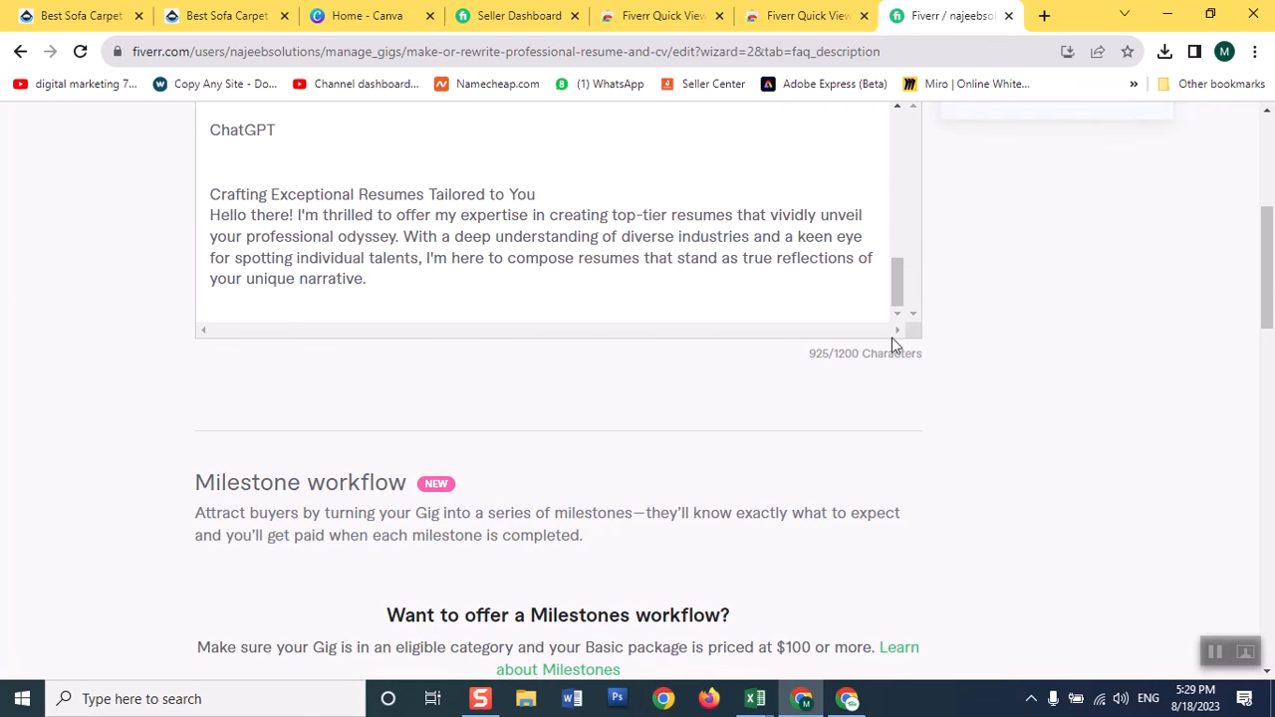
# In ChatGPT, copy the "rewrite using imogs" response, from "Elevate Your Professional Journey with Custom Resumes!" through "[Your Name]".
pyautogui.moveTo(902, 271); pyautogui.dragTo(897, 251)
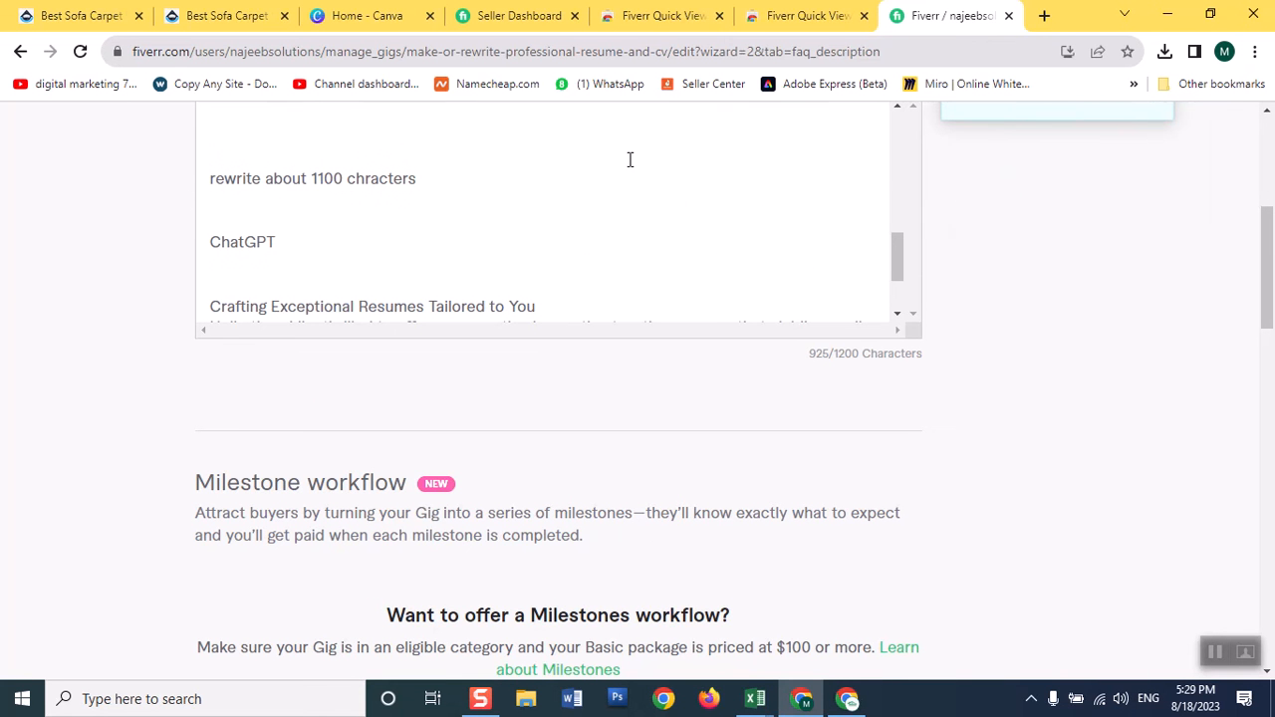
pyautogui.click(854, 702)
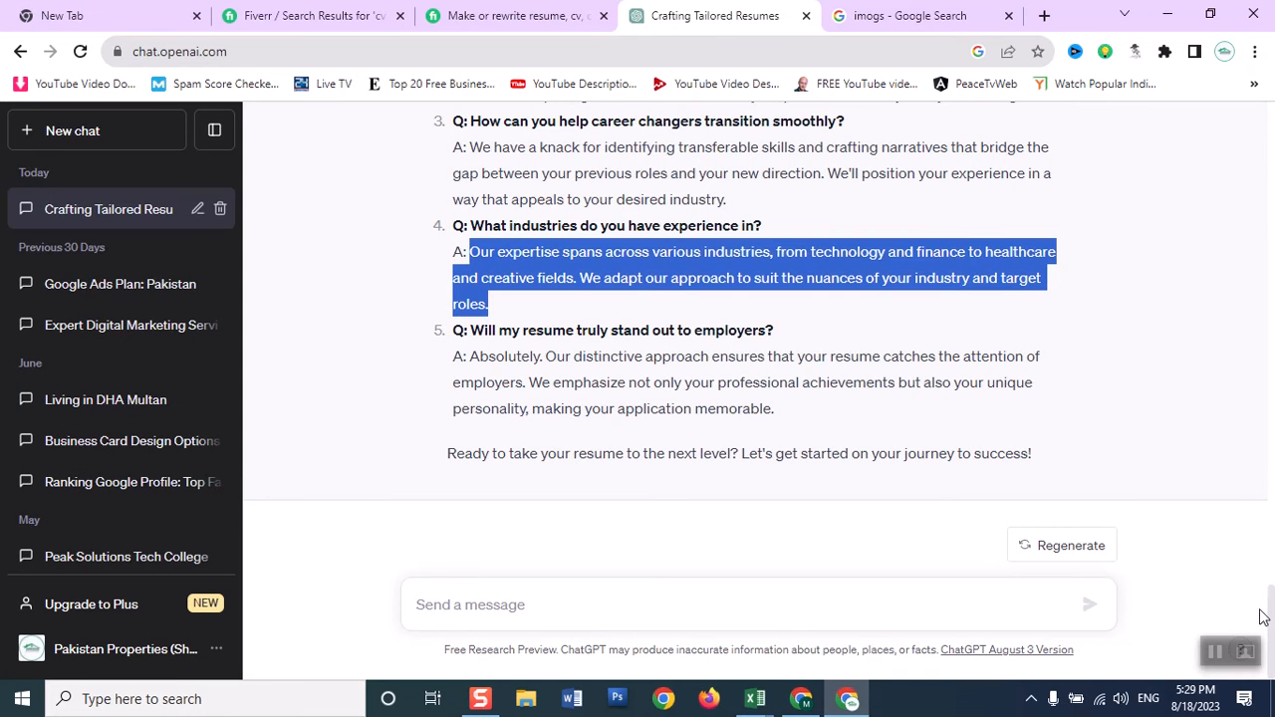
pyautogui.moveTo(1271, 596); pyautogui.dragTo(1241, 413)
pyautogui.scroll(5, 1240, 412)
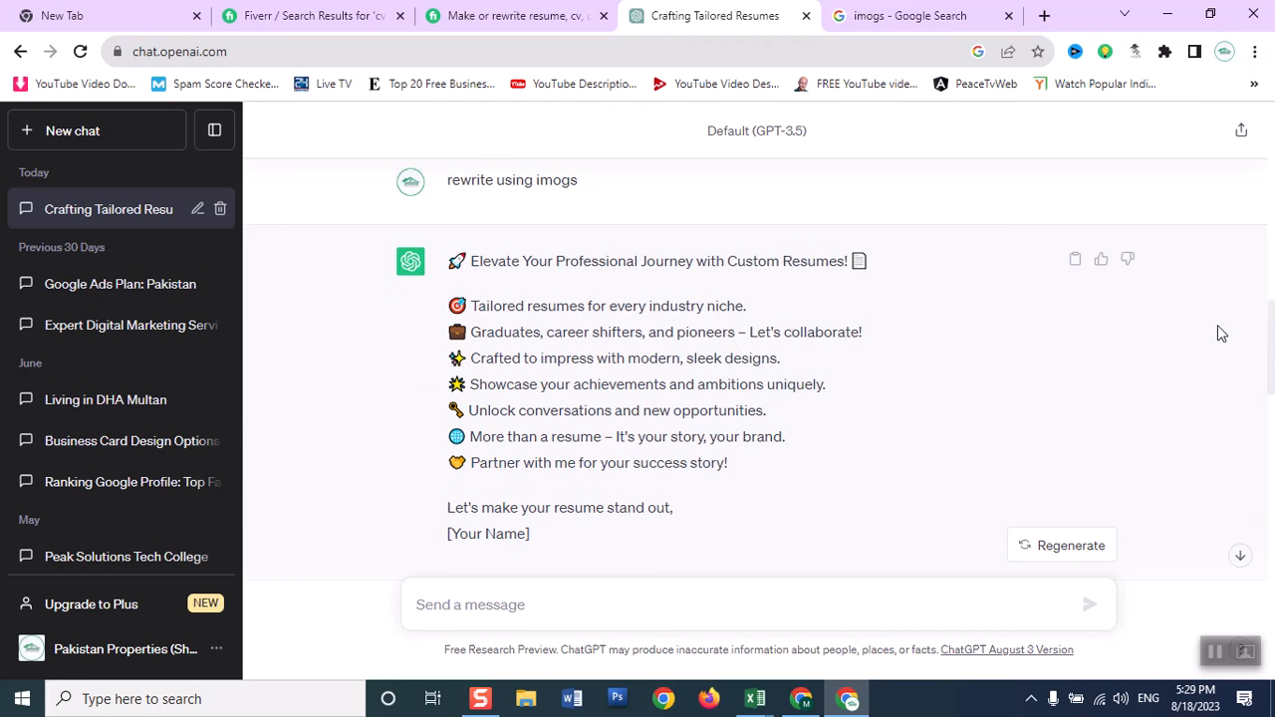
pyautogui.moveTo(450, 261); pyautogui.dragTo(541, 540)
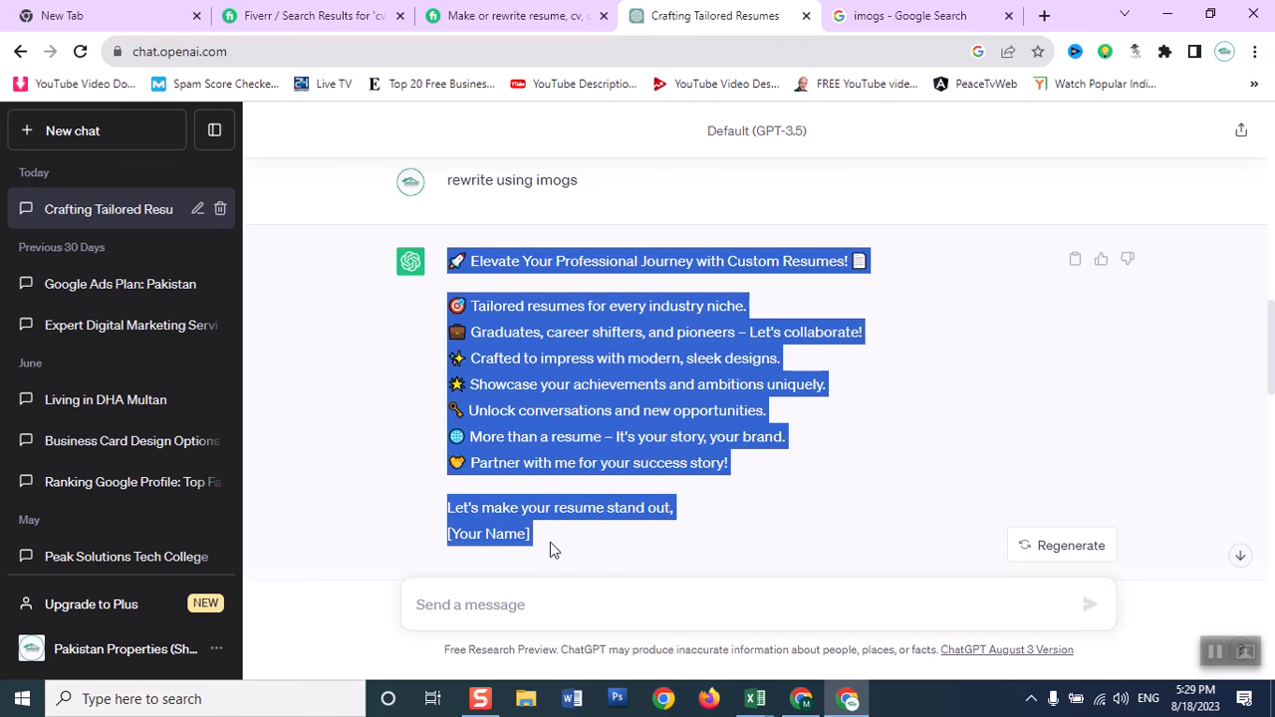
pyautogui.rightClick(558, 461)
pyautogui.click(583, 465)
# Return to the Fiverr gig and replace the entire gig description with the text copied from ChatGPT.
pyautogui.click(801, 699)
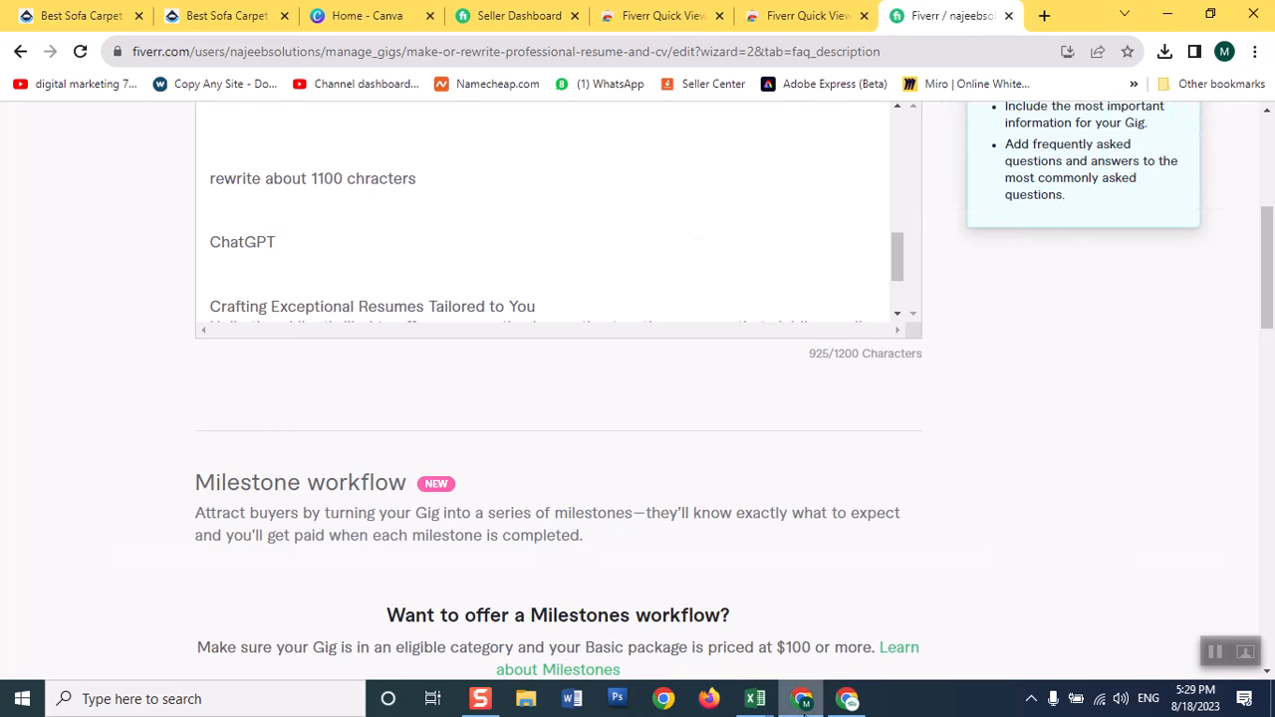
pyautogui.hotkey('ctrl', 'a')
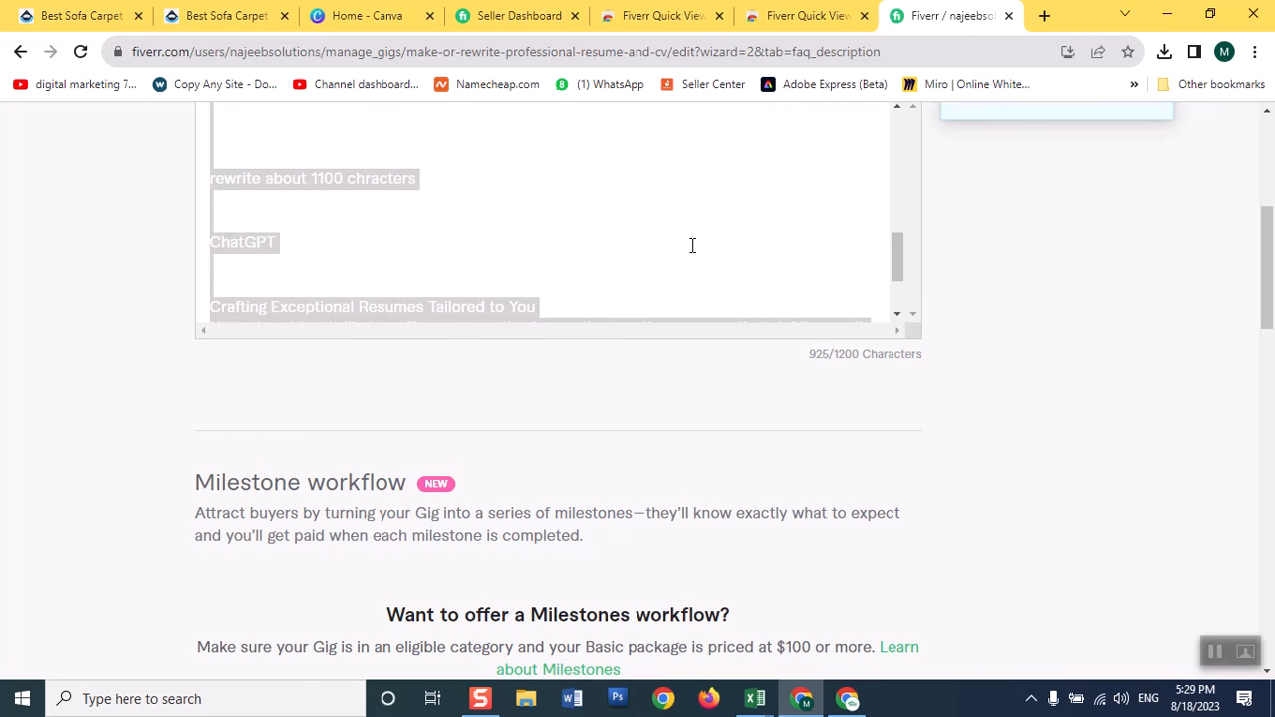
pyautogui.press('BackSpace')
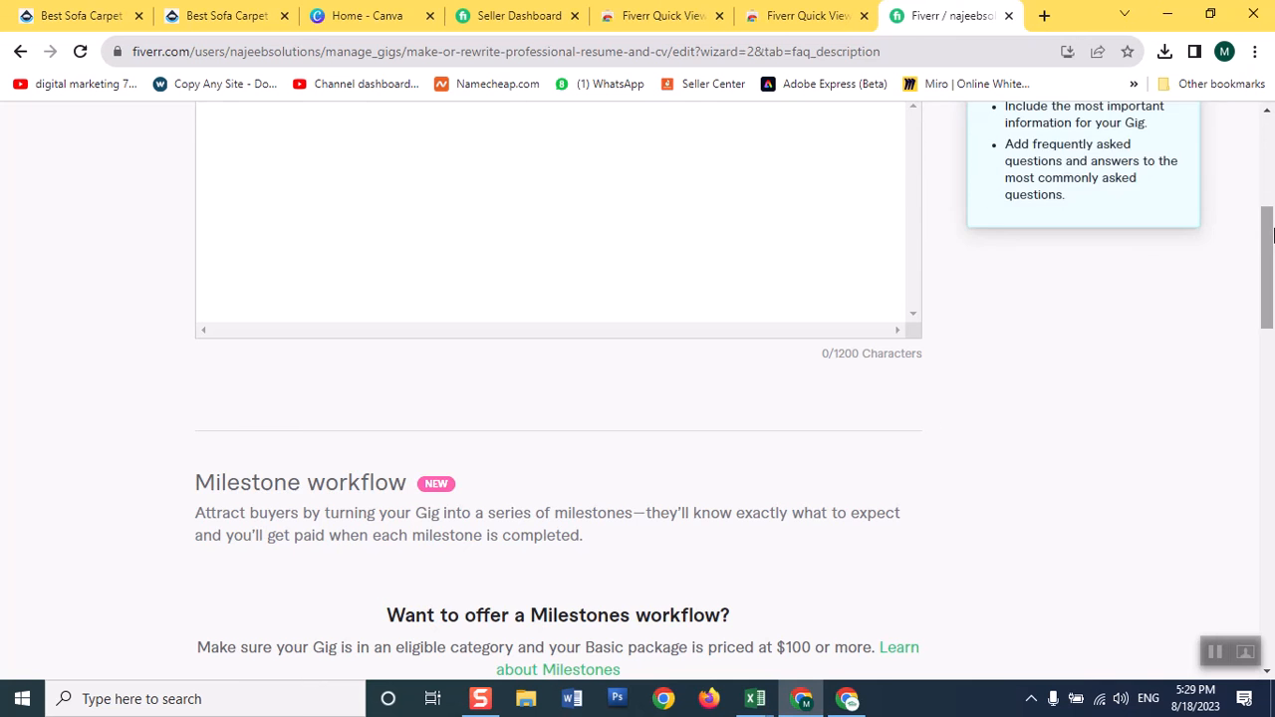
pyautogui.scroll(2, 787, 239)
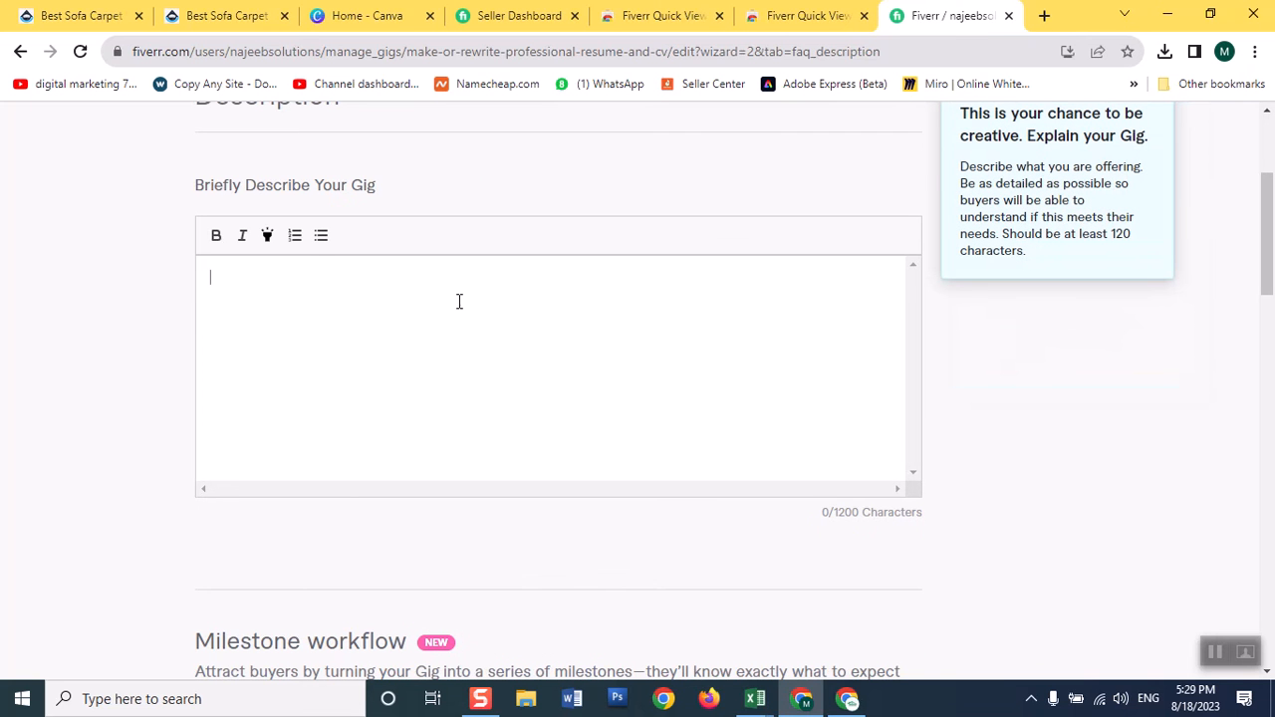
pyautogui.click(459, 302)
pyautogui.hotkey('ctrl', 'v')
# Delete the surplus text after "[Your Name]" in the description, including "rewrite about 11 chracters", and save and continue to the Requirements page.
pyautogui.click(407, 365)
pyautogui.moveTo(901, 435); pyautogui.dragTo(865, 336)
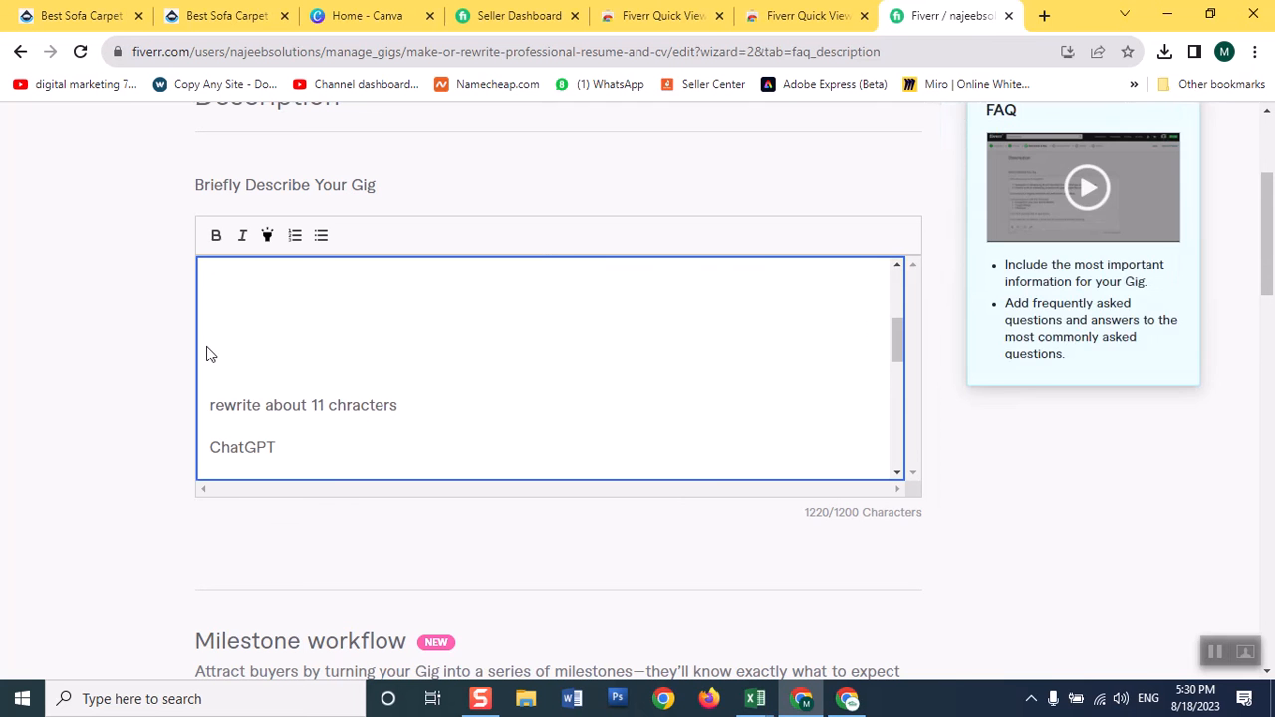
pyautogui.moveTo(208, 342); pyautogui.dragTo(336, 549)
pyautogui.press('BackSpace')
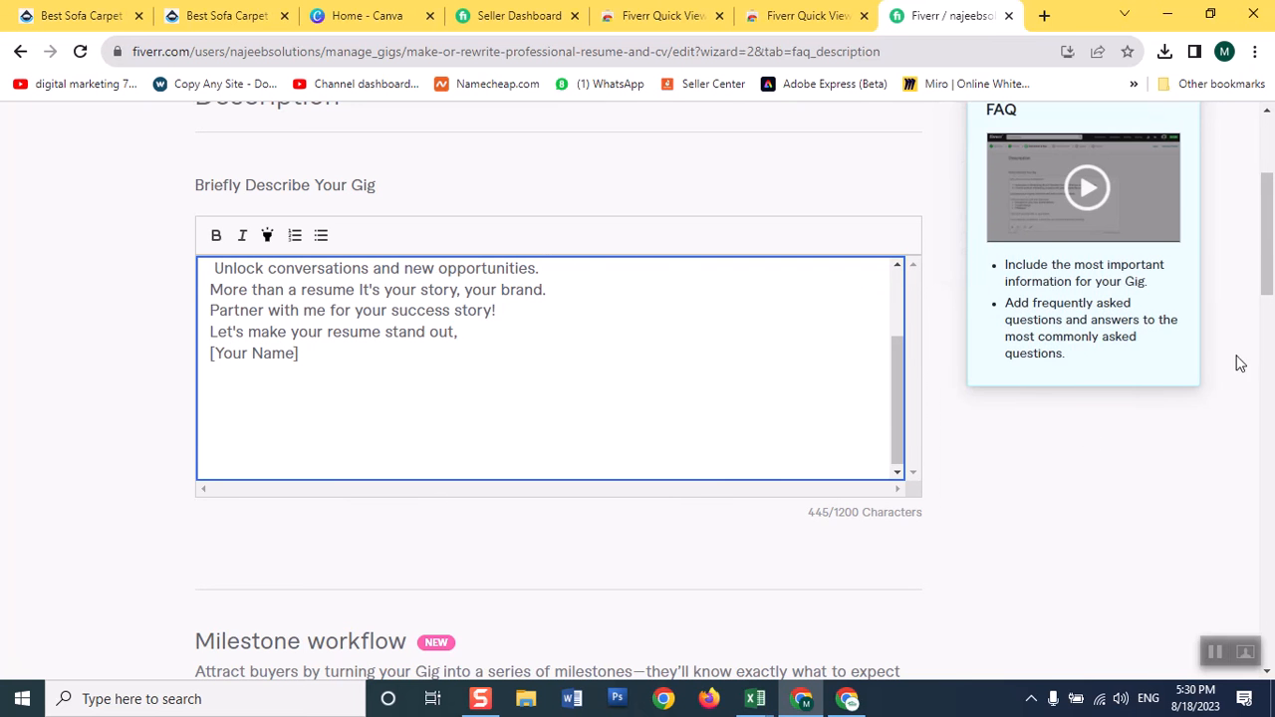
pyautogui.moveTo(1265, 239); pyautogui.dragTo(1269, 488)
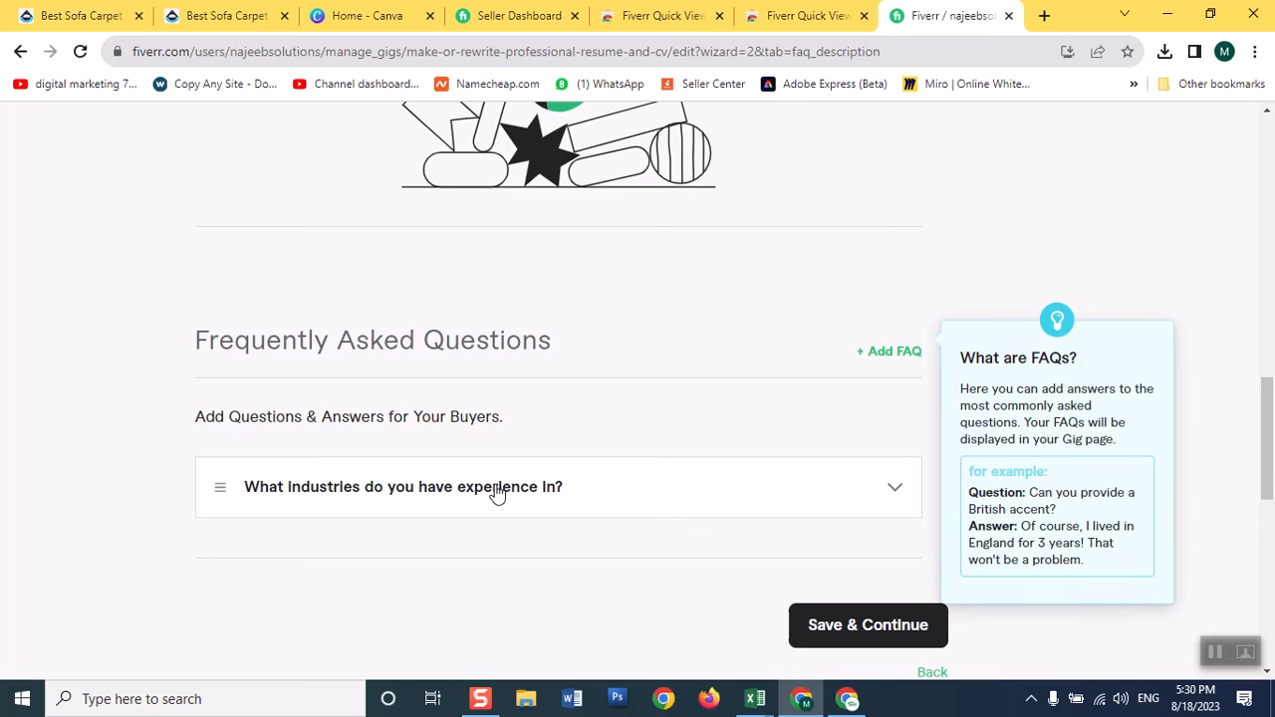
pyautogui.click(846, 623)
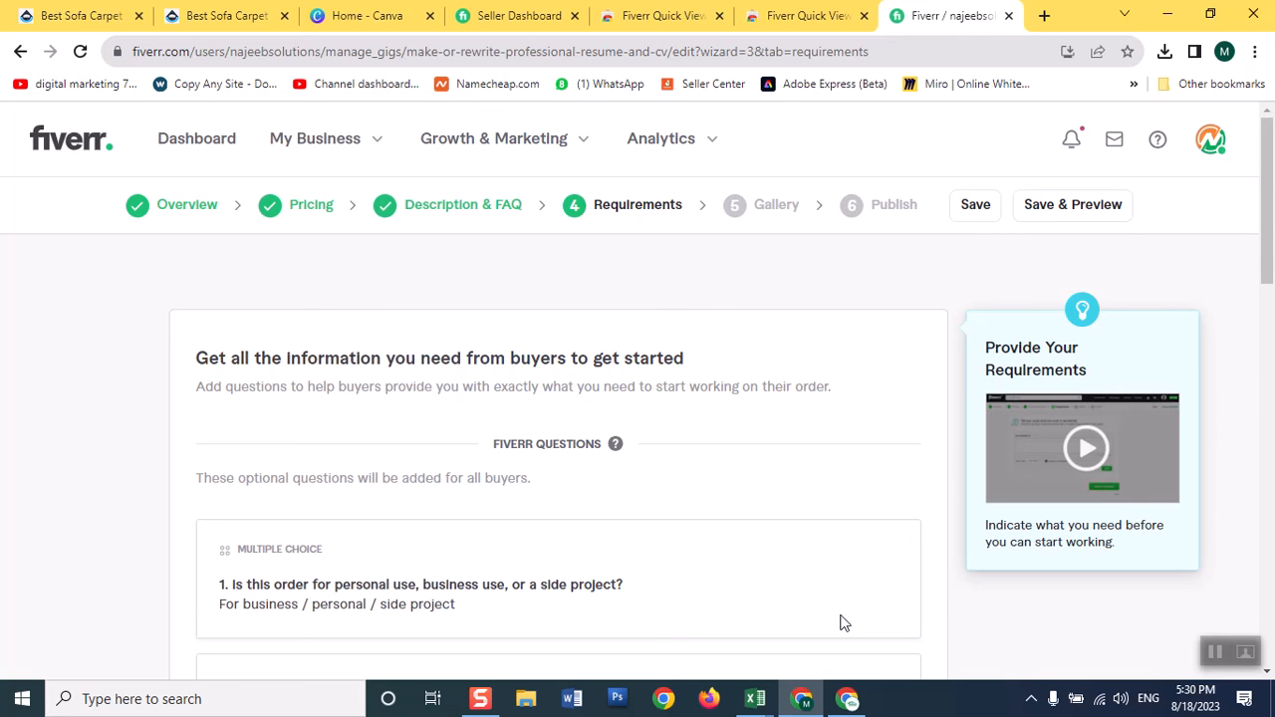
# Start a new buyer question under Your Questions and enter "Will you please share your website url".
pyautogui.moveTo(1265, 182); pyautogui.dragTo(1265, 197)
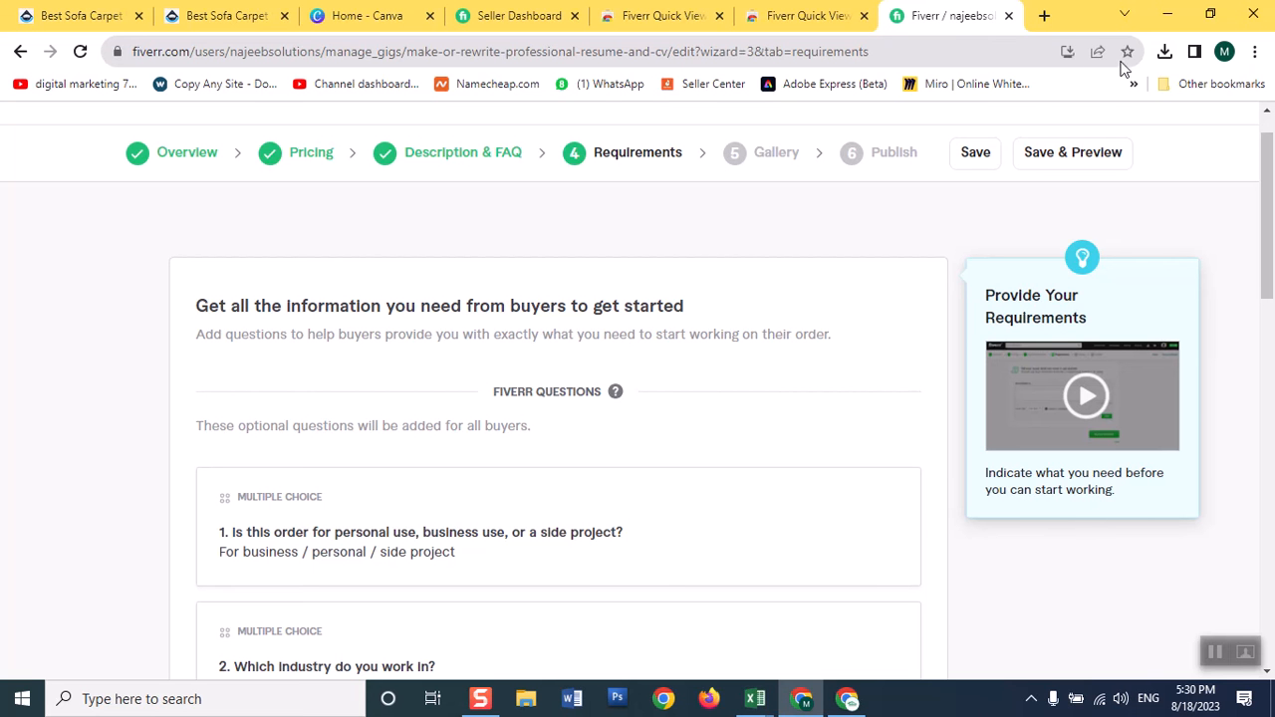
pyautogui.moveTo(1271, 216); pyautogui.dragTo(1271, 364)
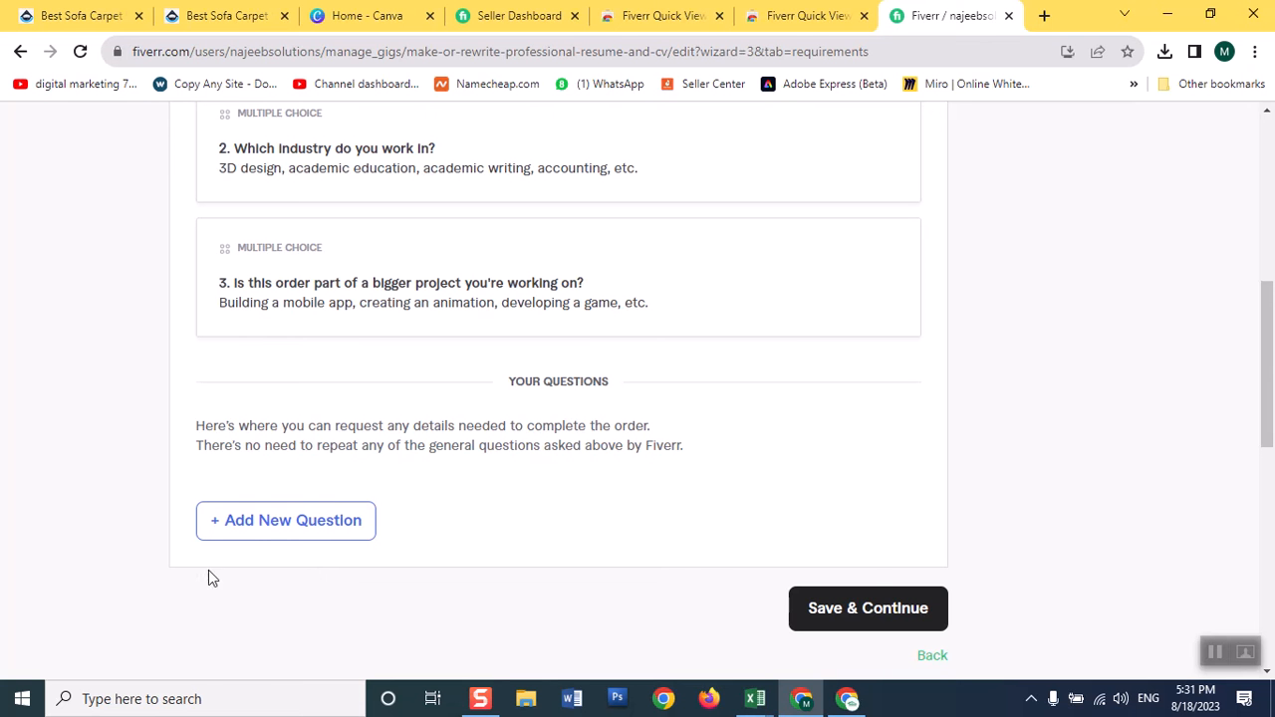
pyautogui.click(257, 524)
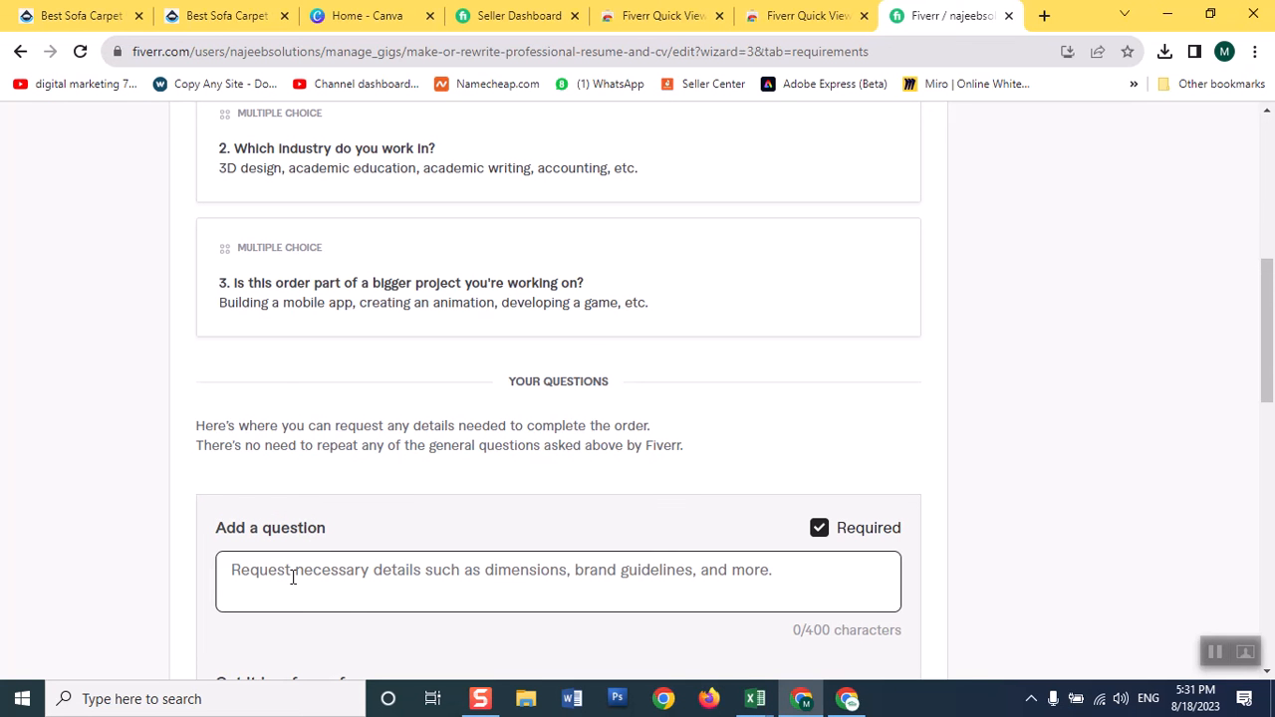
pyautogui.click(293, 577)
pyautogui.write('W')
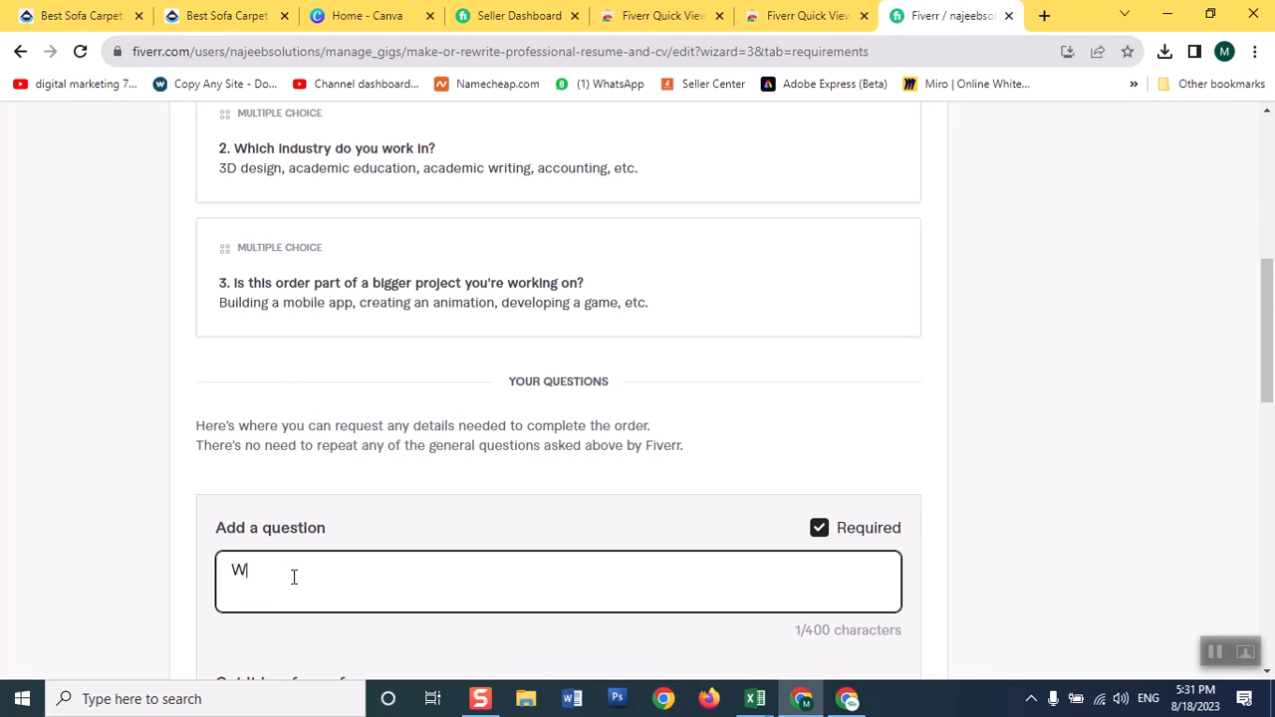
pyautogui.write('ill you please share your website url')
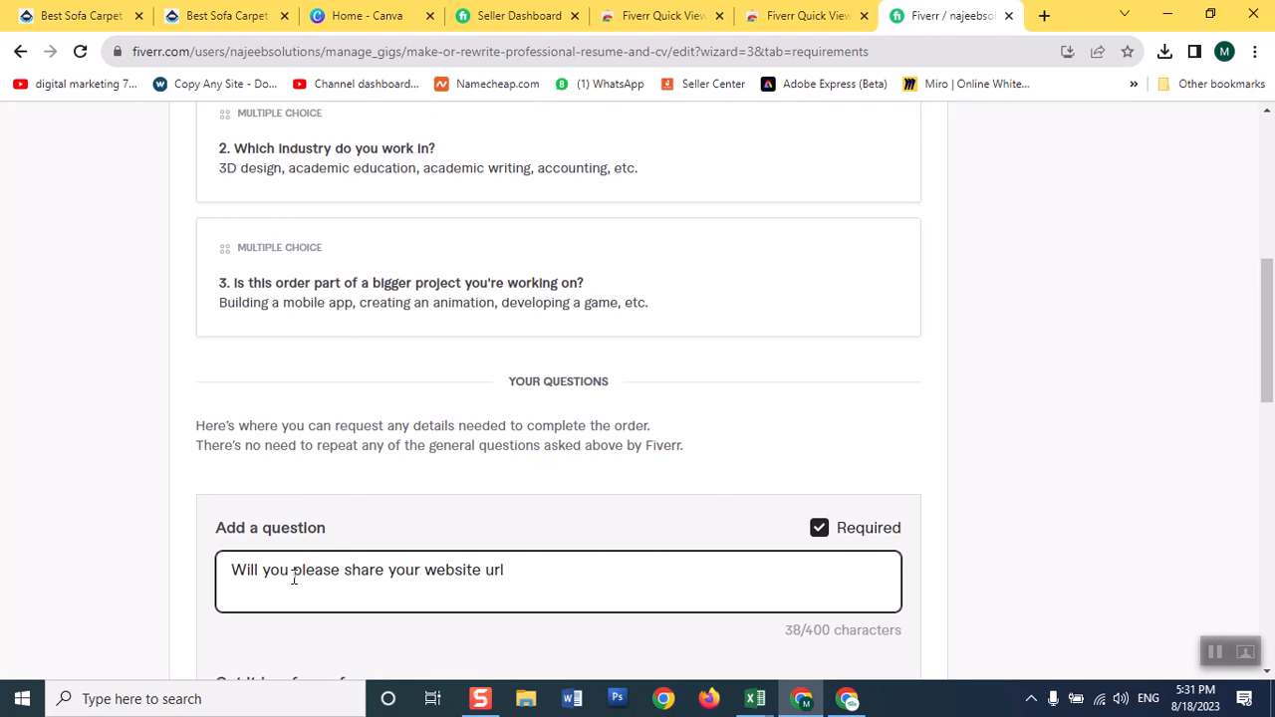
# Add the question with Free text as its answer form, and save and continue to the Gallery page.
pyautogui.moveTo(1268, 321); pyautogui.dragTo(1270, 373)
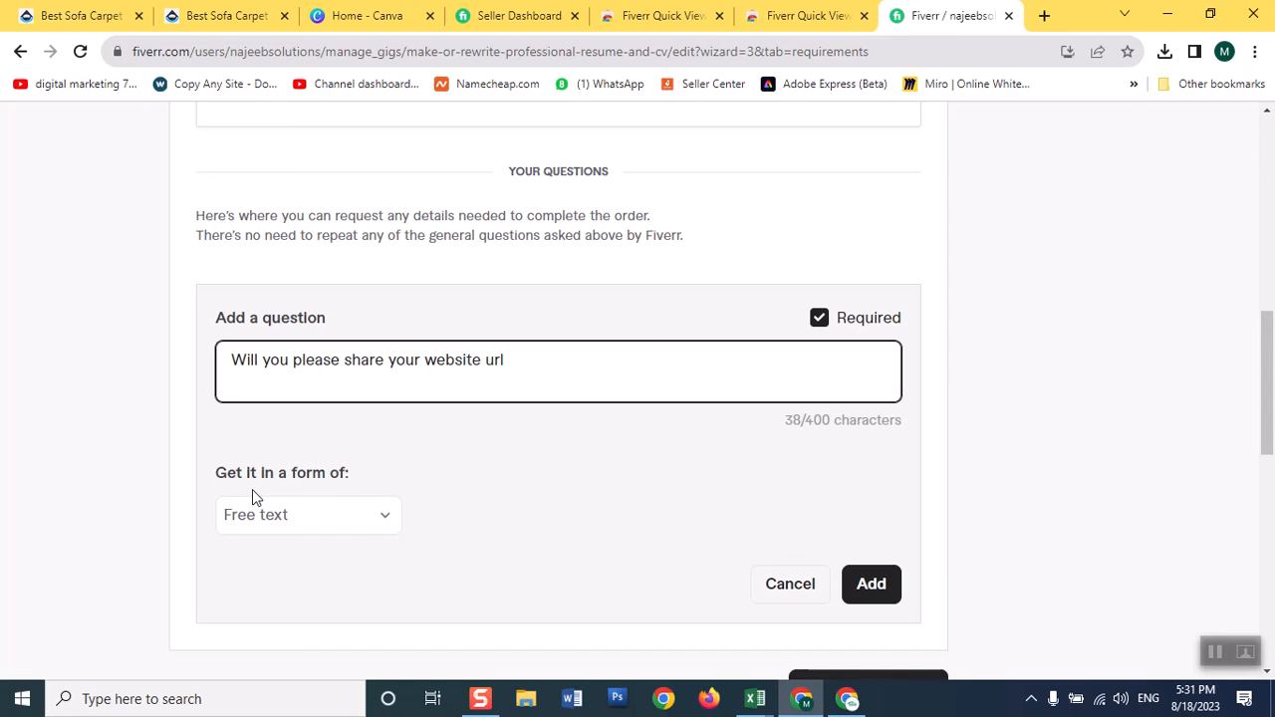
pyautogui.click(368, 528)
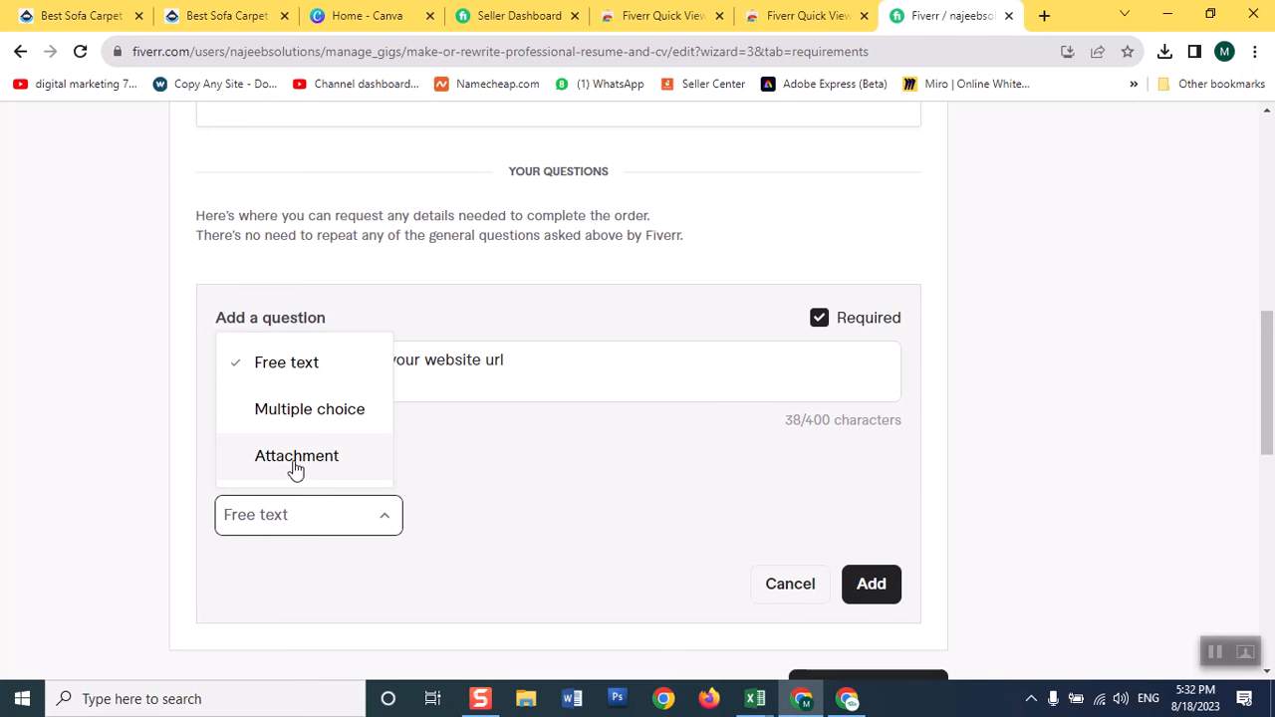
pyautogui.click(287, 369)
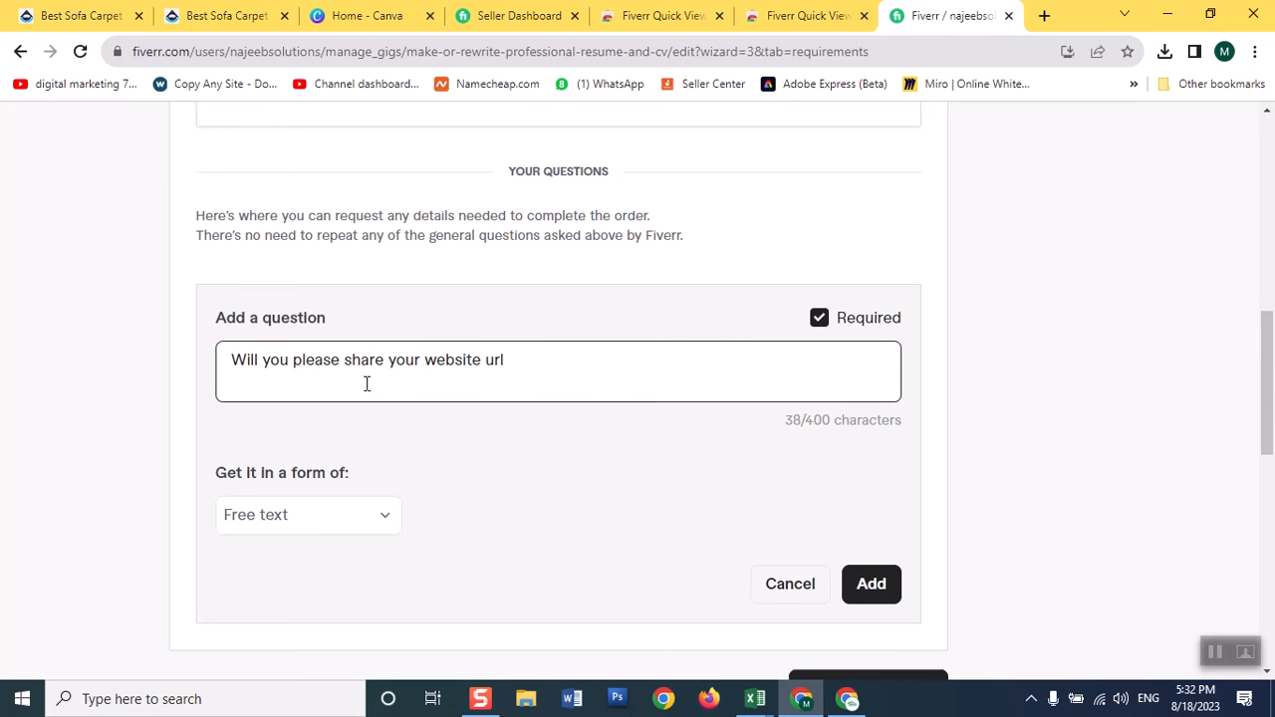
pyautogui.click(849, 581)
pyautogui.scroll(-1, 868, 589)
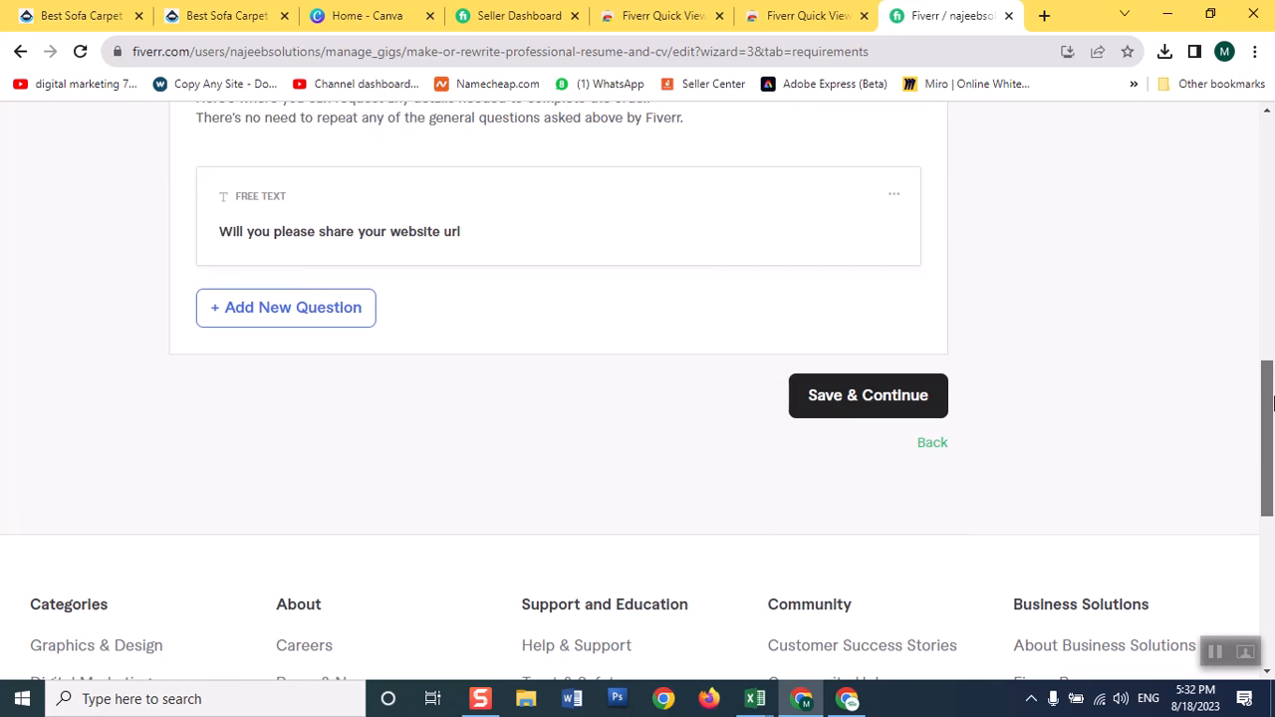
pyautogui.click(896, 406)
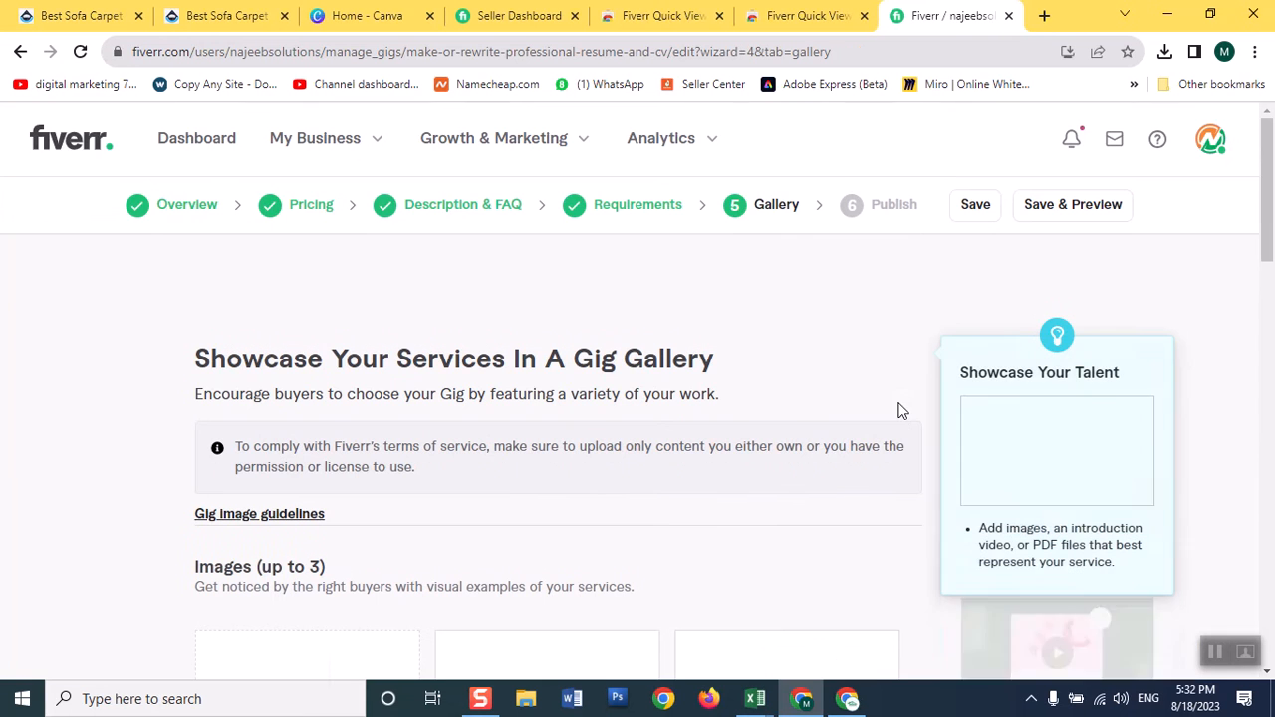
# Upload the "Blue Modern Digital Marketing for Business Youtube Banner" file as the gig's first gallery image.
pyautogui.scroll(-3, 615, 399)
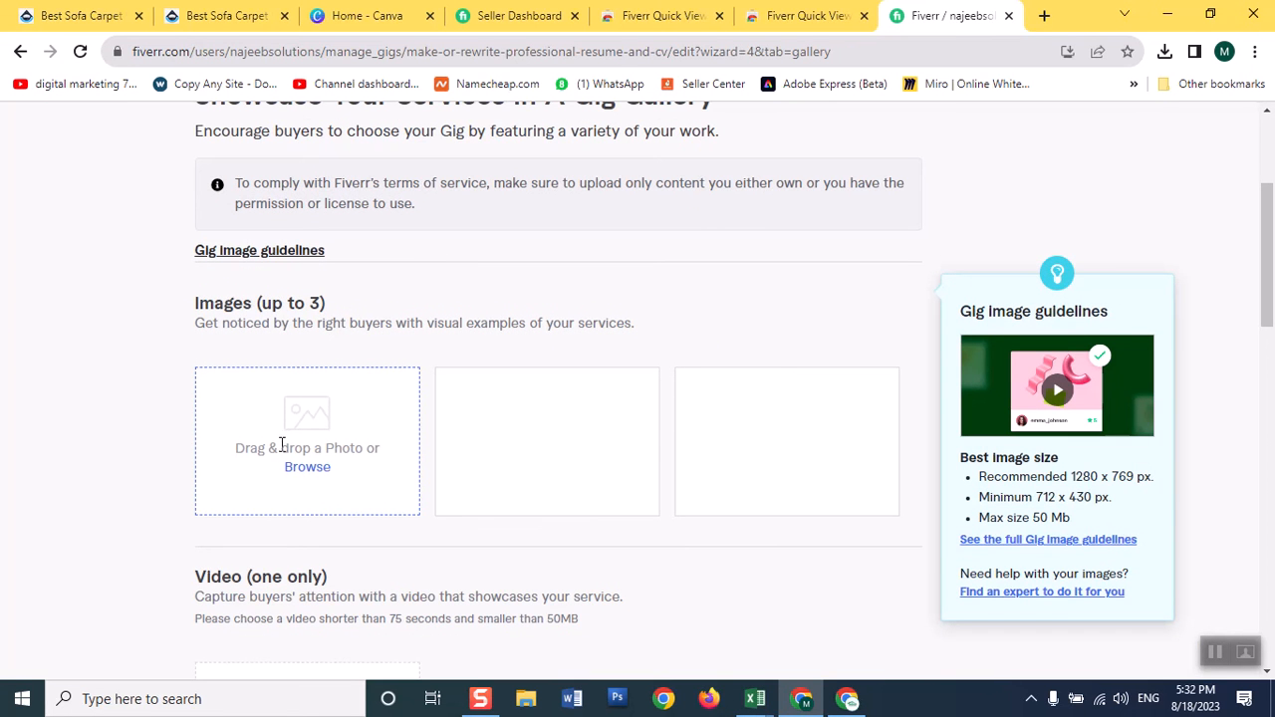
pyautogui.click(309, 468)
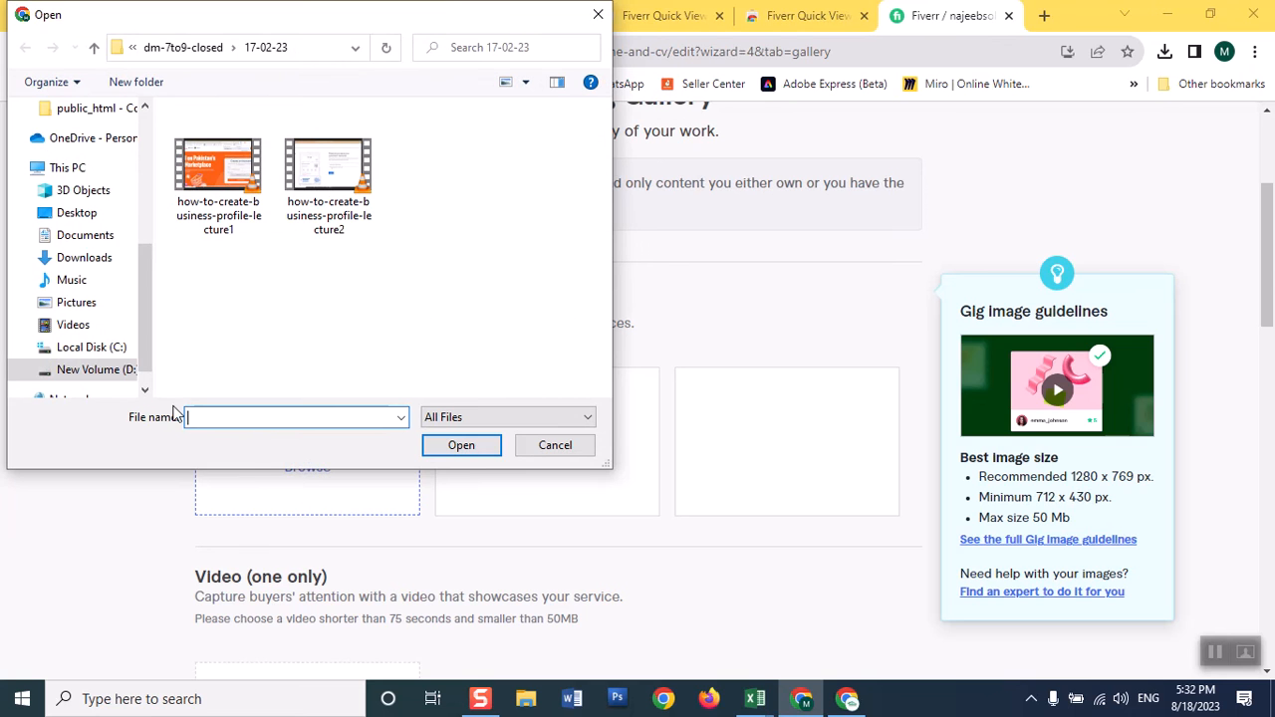
pyautogui.scroll(1, 142, 228)
pyautogui.scroll(4, 139, 244)
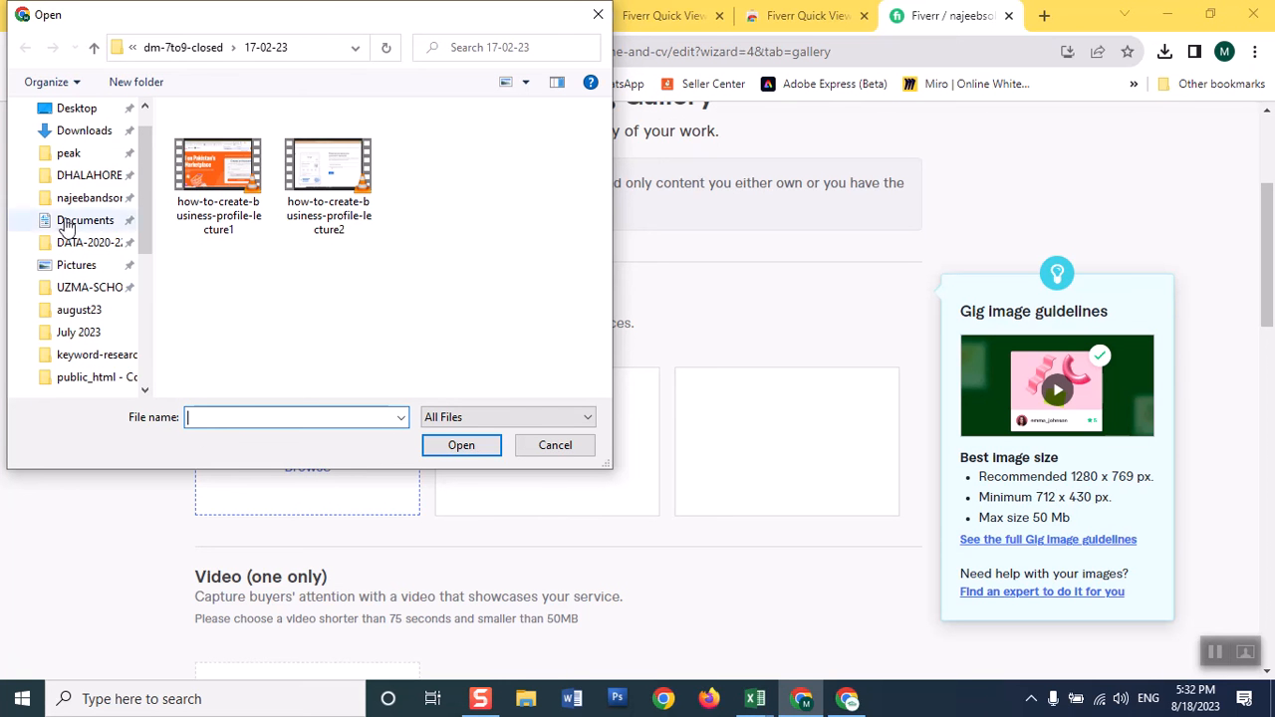
pyautogui.click(106, 208)
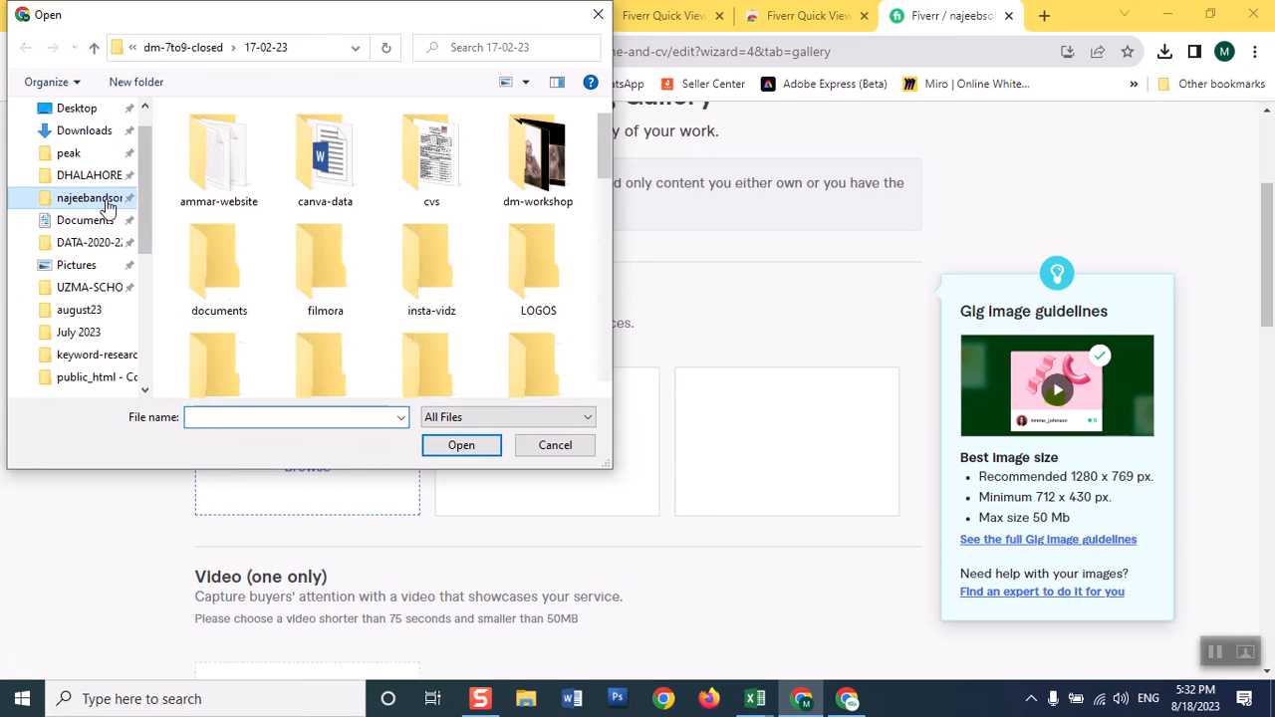
pyautogui.moveTo(607, 150); pyautogui.dragTo(622, 237)
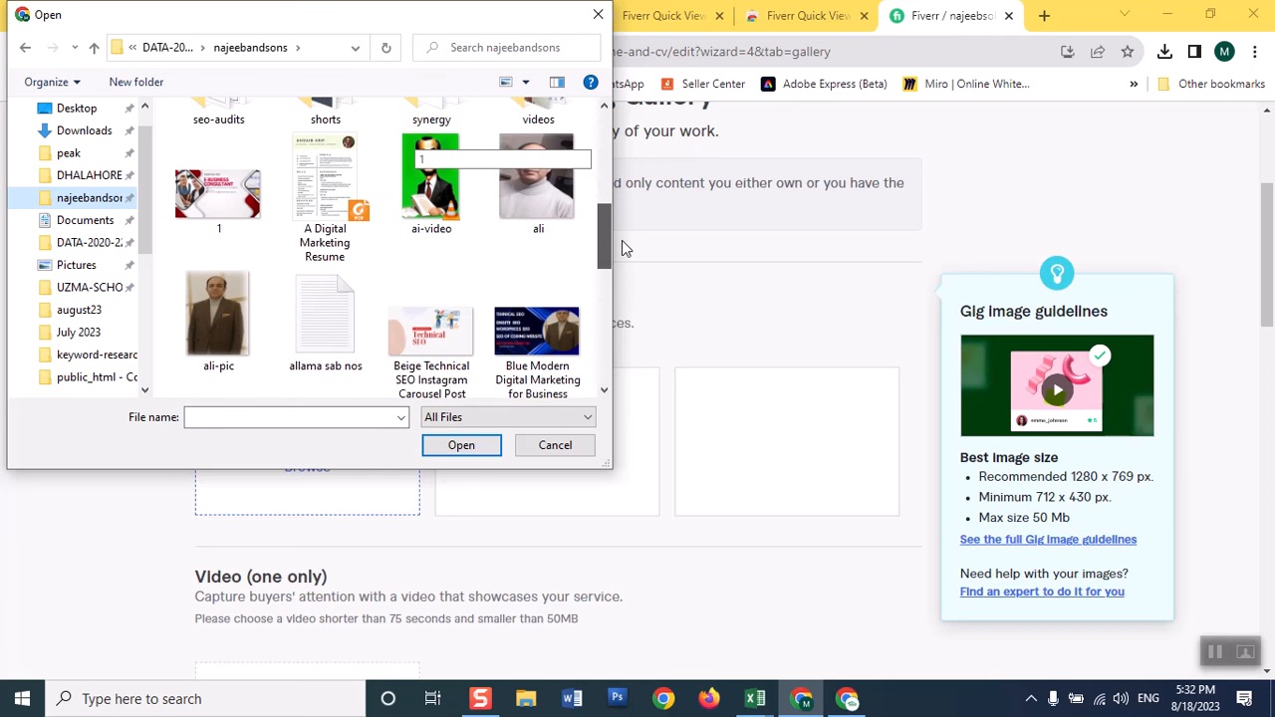
pyautogui.click(537, 343)
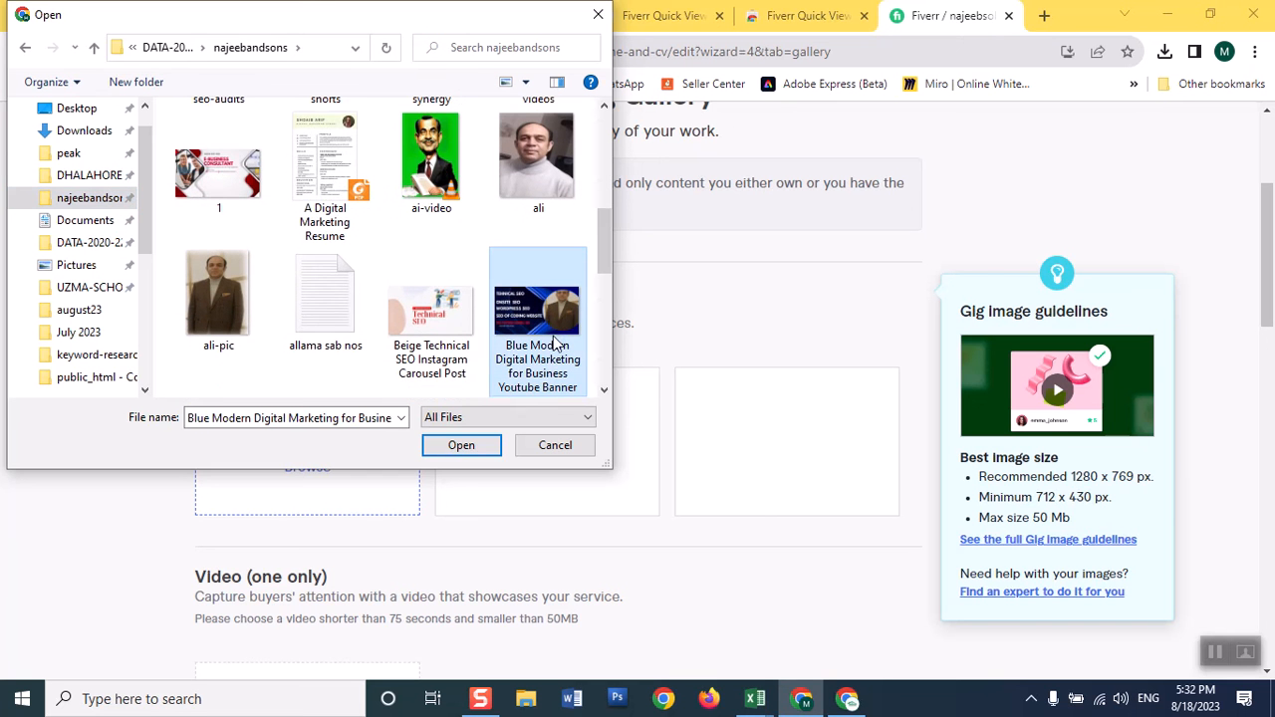
pyautogui.click(469, 446)
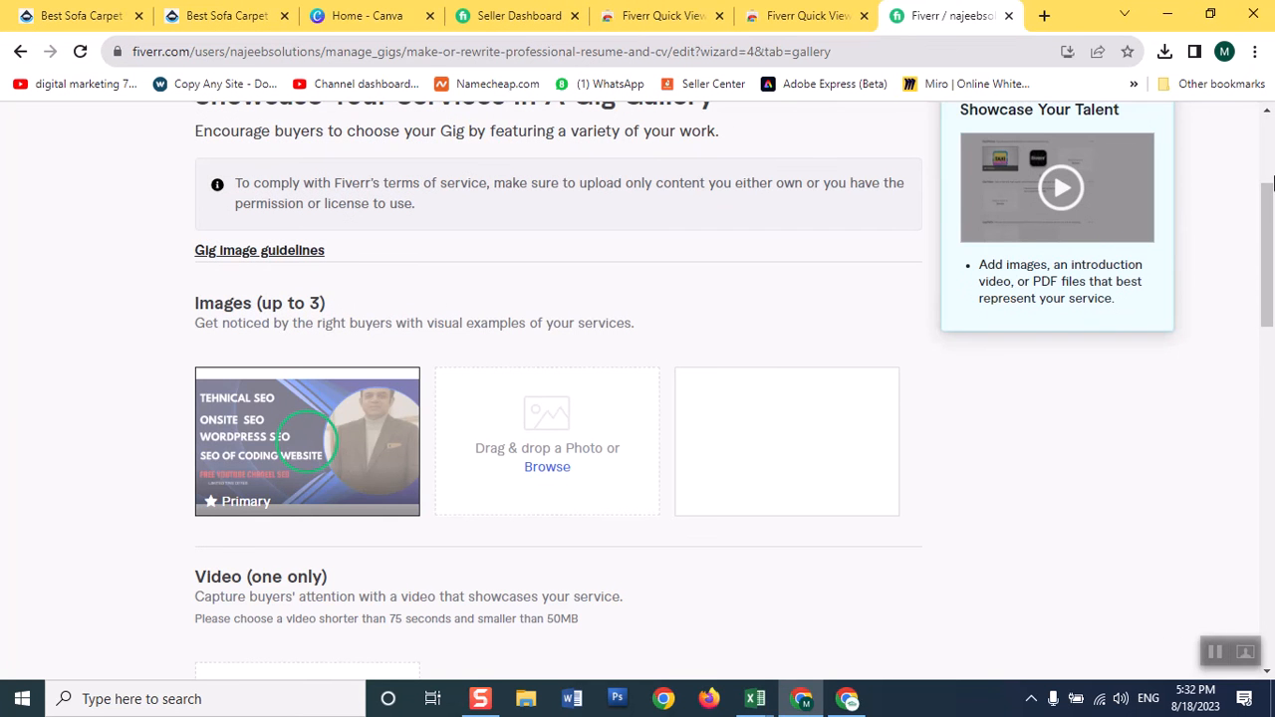
pyautogui.moveTo(1266, 213); pyautogui.dragTo(1266, 311)
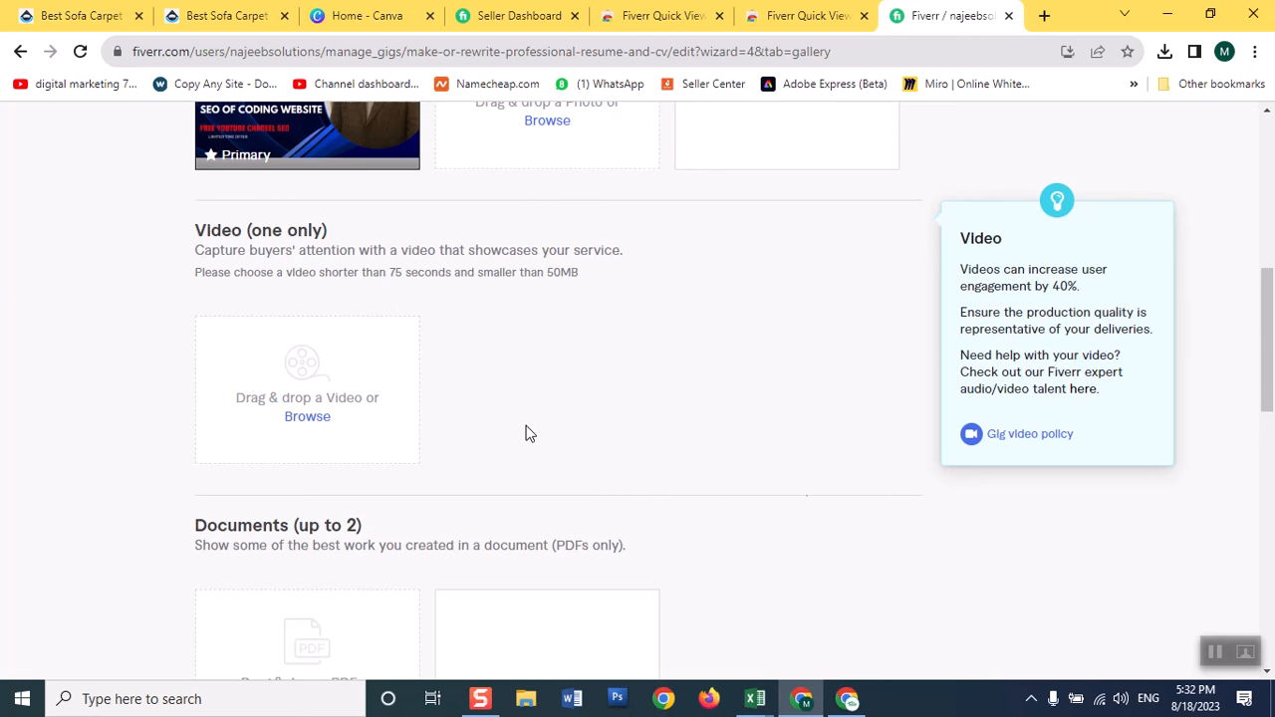
# Save the gallery without adding a video or documents and continue to the Publish page.
pyautogui.moveTo(1269, 302); pyautogui.dragTo(1273, 334)
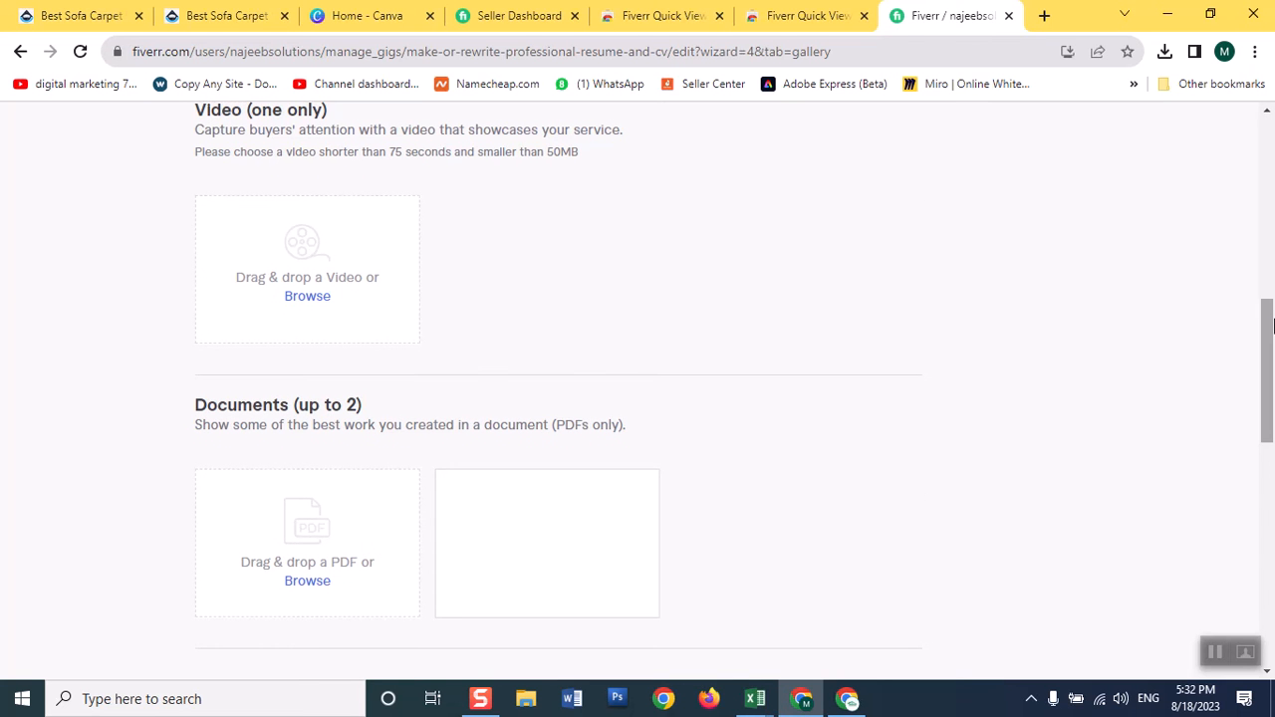
pyautogui.moveTo(1269, 397); pyautogui.dragTo(1261, 464)
pyautogui.click(901, 434)
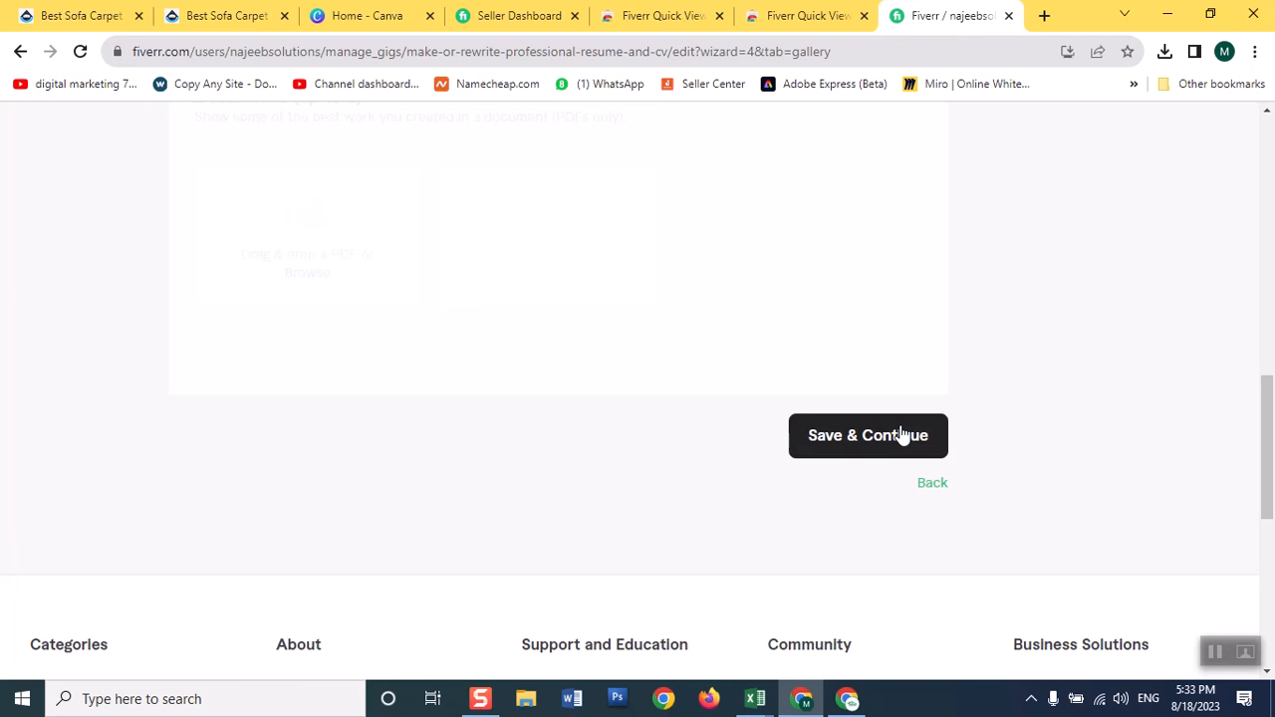
pyautogui.click(900, 435)
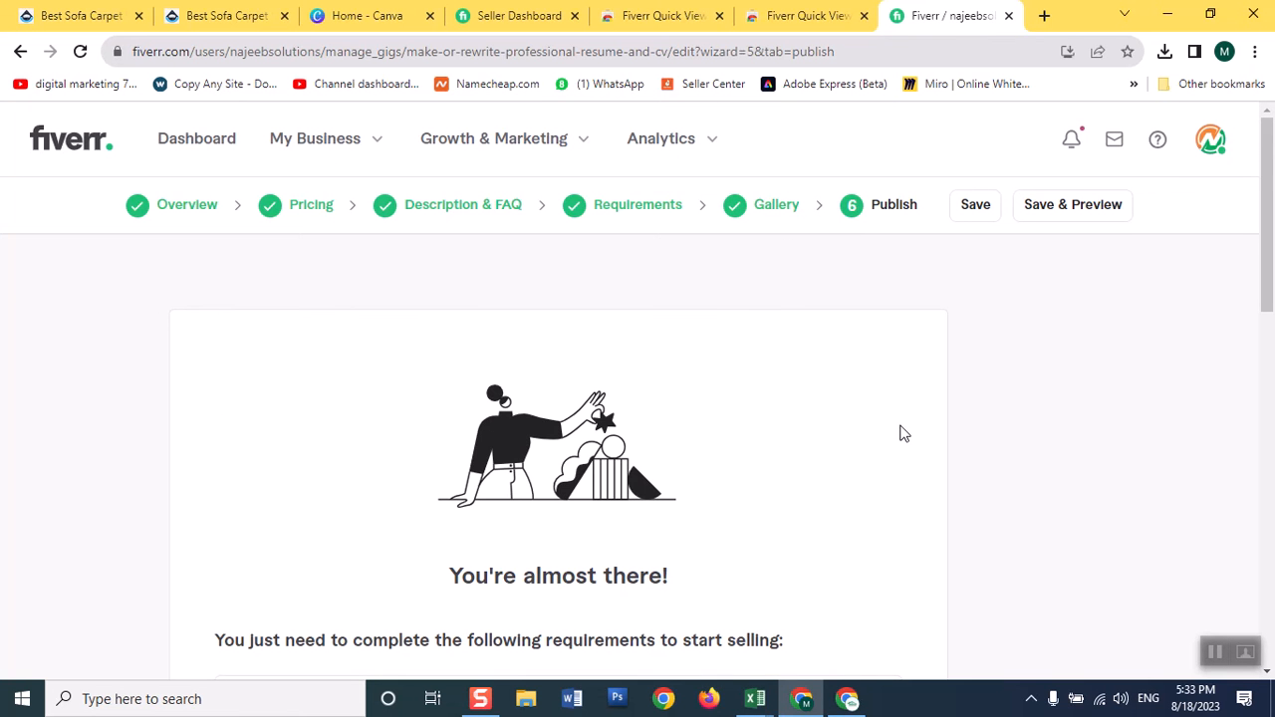
# Publish the resume and CV gig and finish the wizard to return to the Gigs list.
pyautogui.moveTo(1265, 289); pyautogui.dragTo(1266, 399)
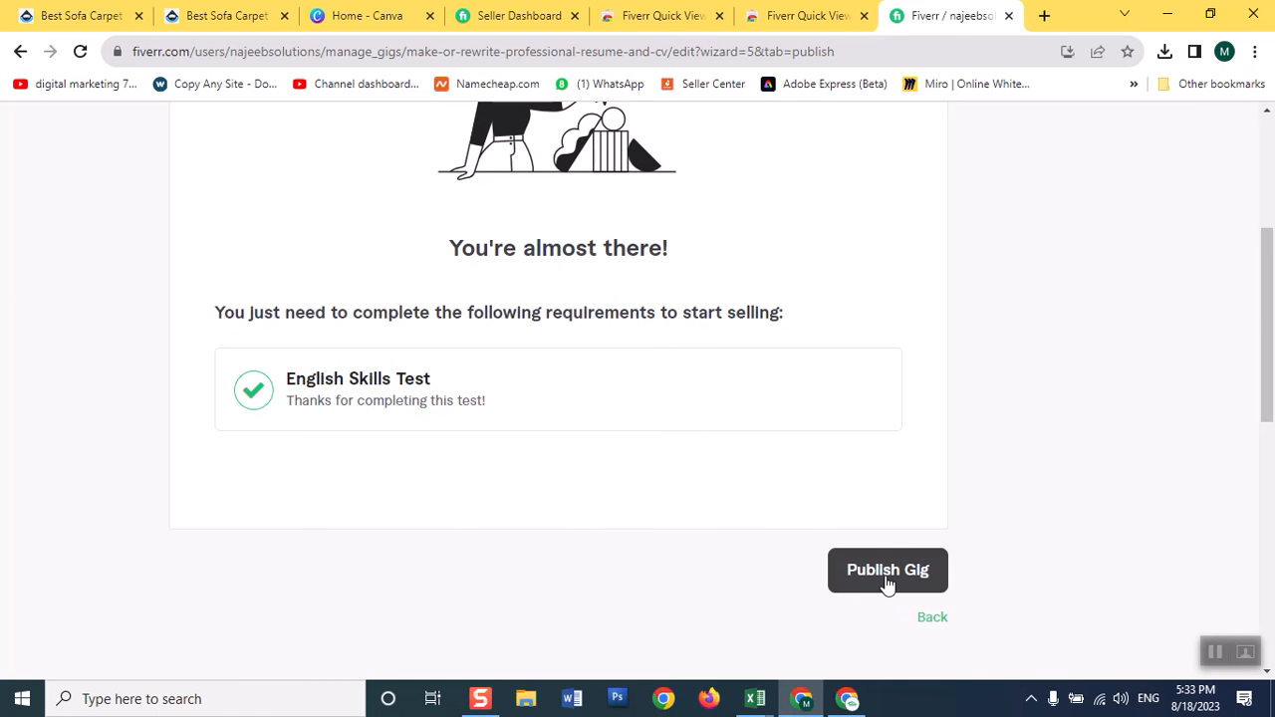
pyautogui.click(887, 577)
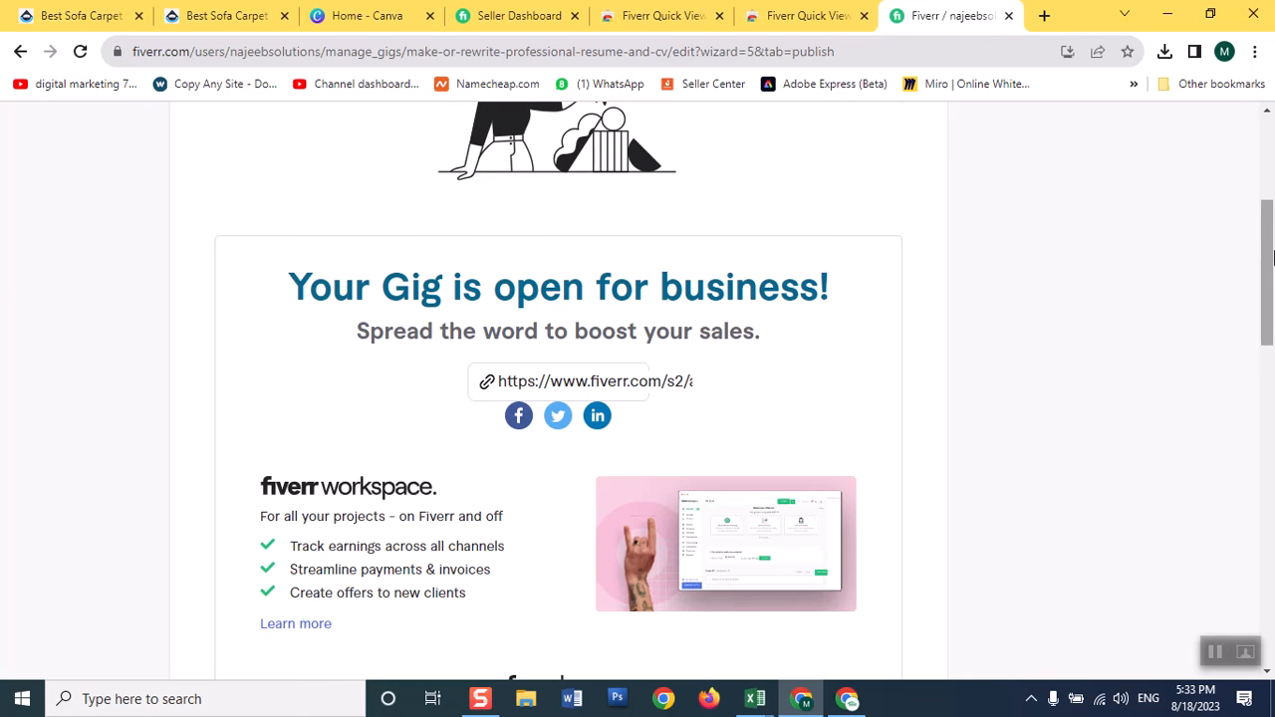
pyautogui.scroll(-5, 1240, 393)
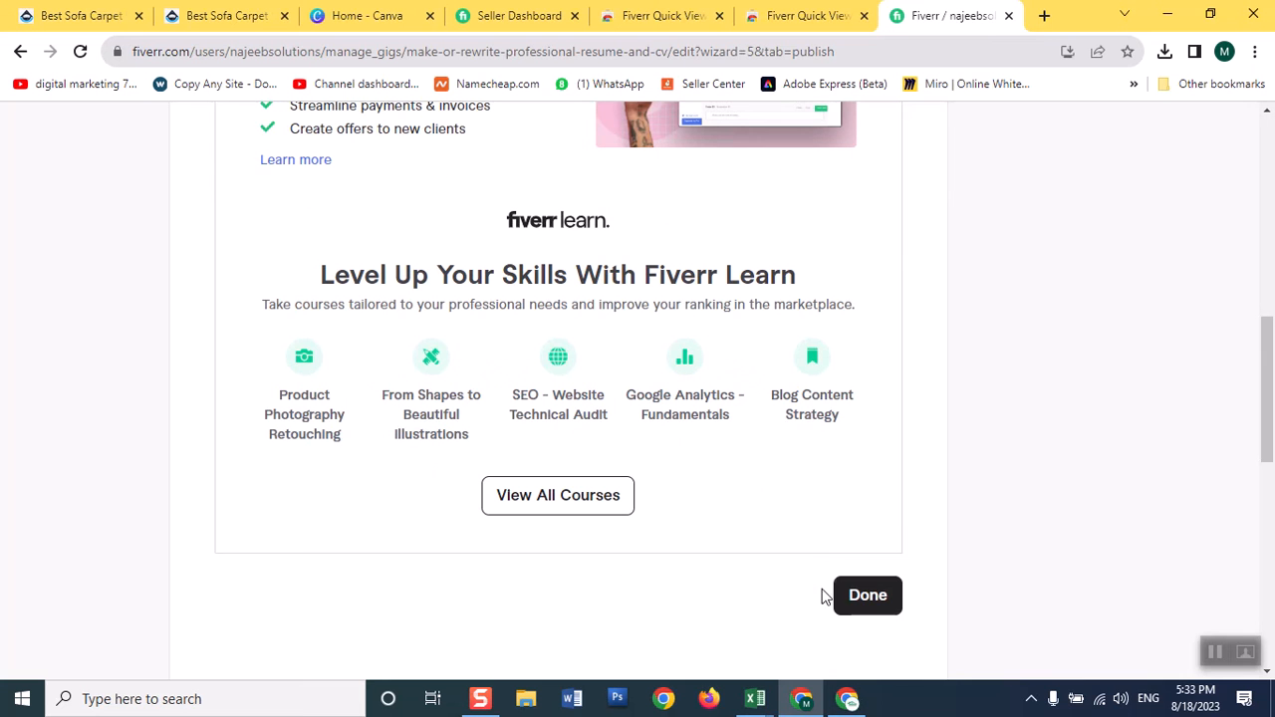
pyautogui.click(848, 602)
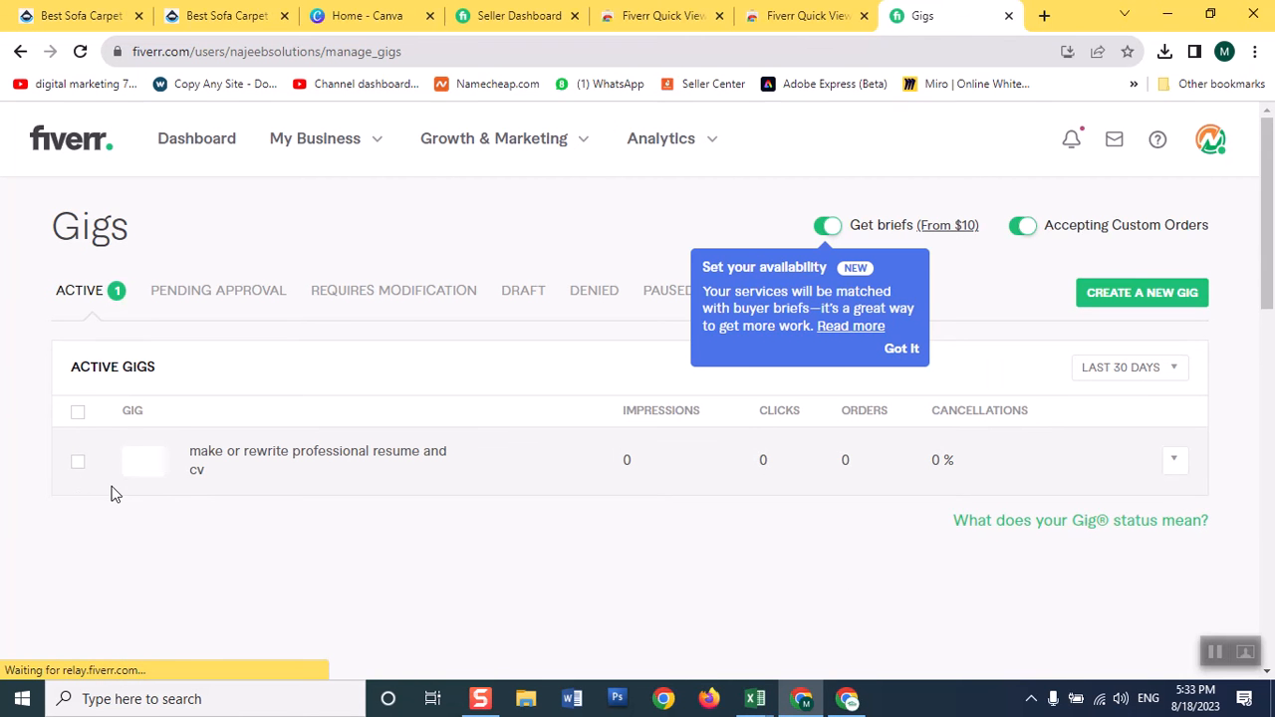
# Delete the "make or rewrite professional resume and cv" gig from the active gigs and confirm the deletion.
pyautogui.click(77, 462)
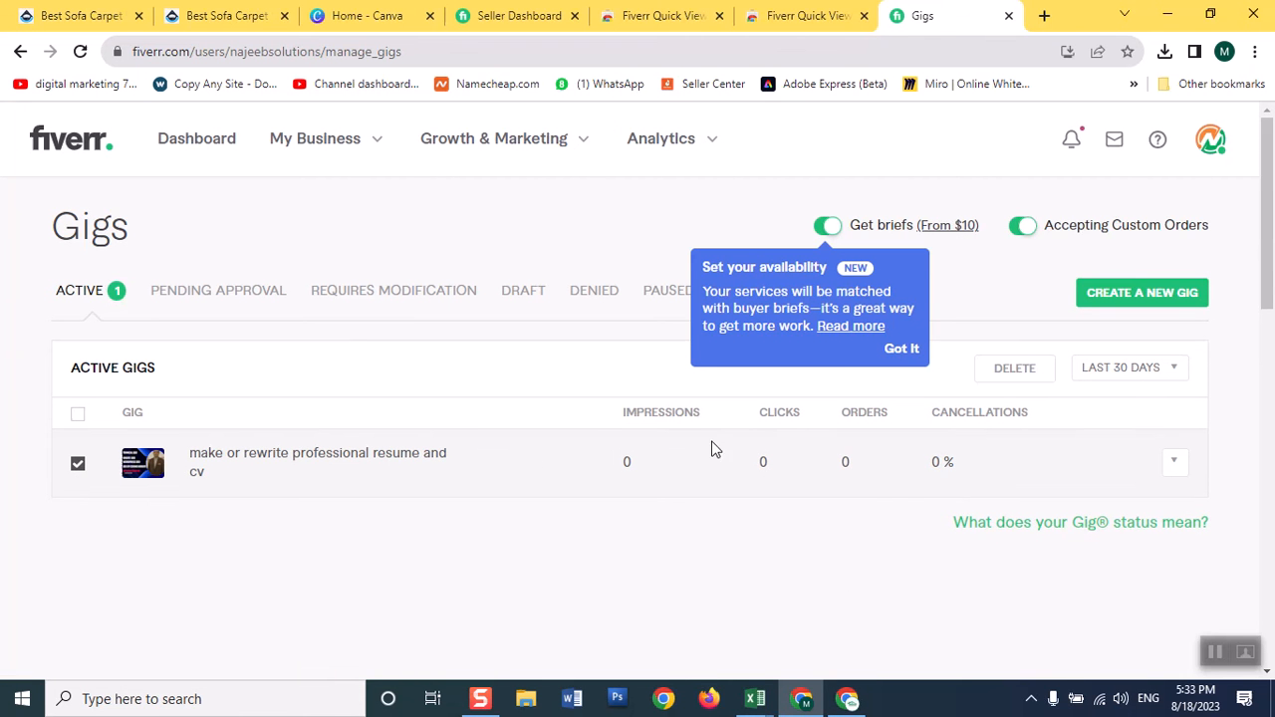
pyautogui.click(1176, 465)
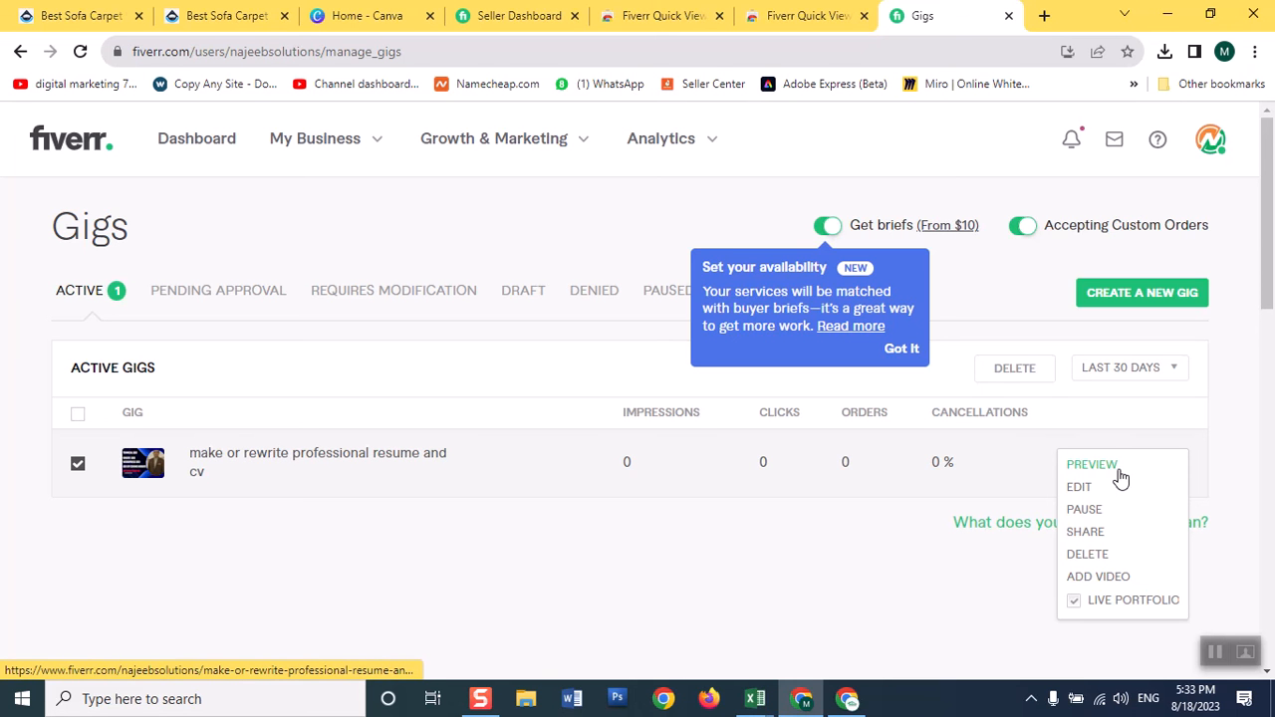
pyautogui.click(1104, 566)
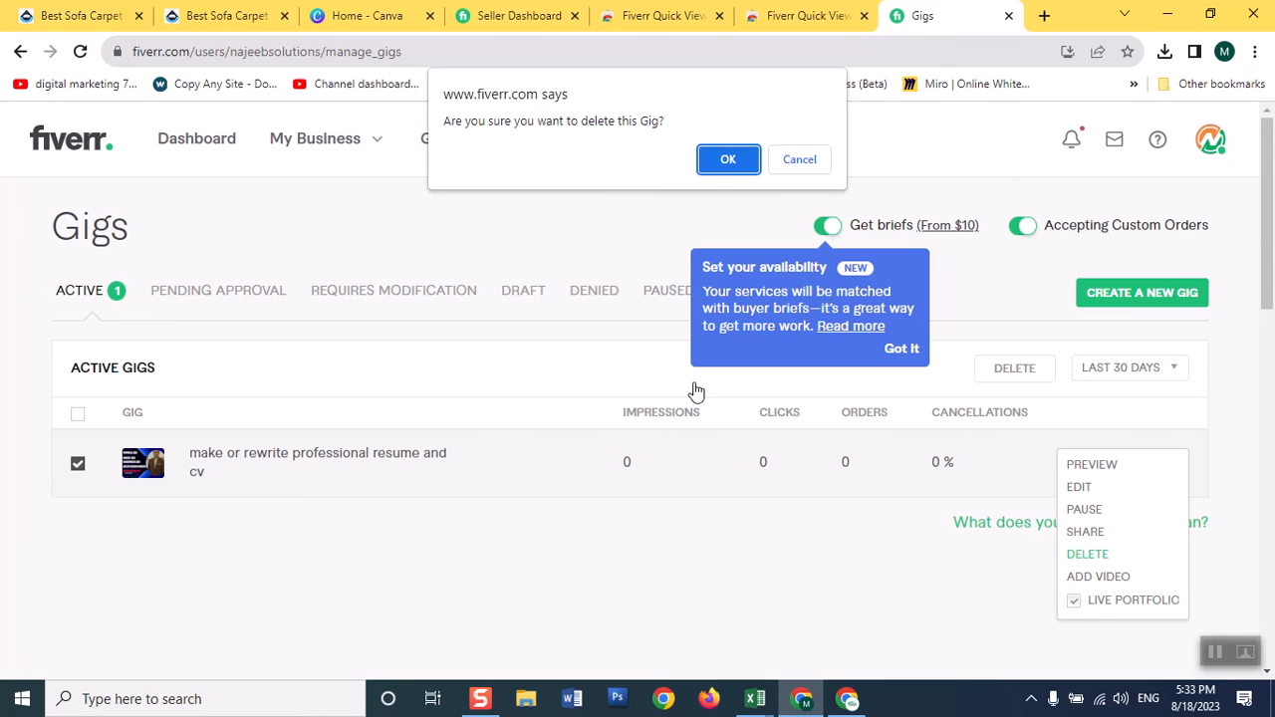
pyautogui.click(725, 161)
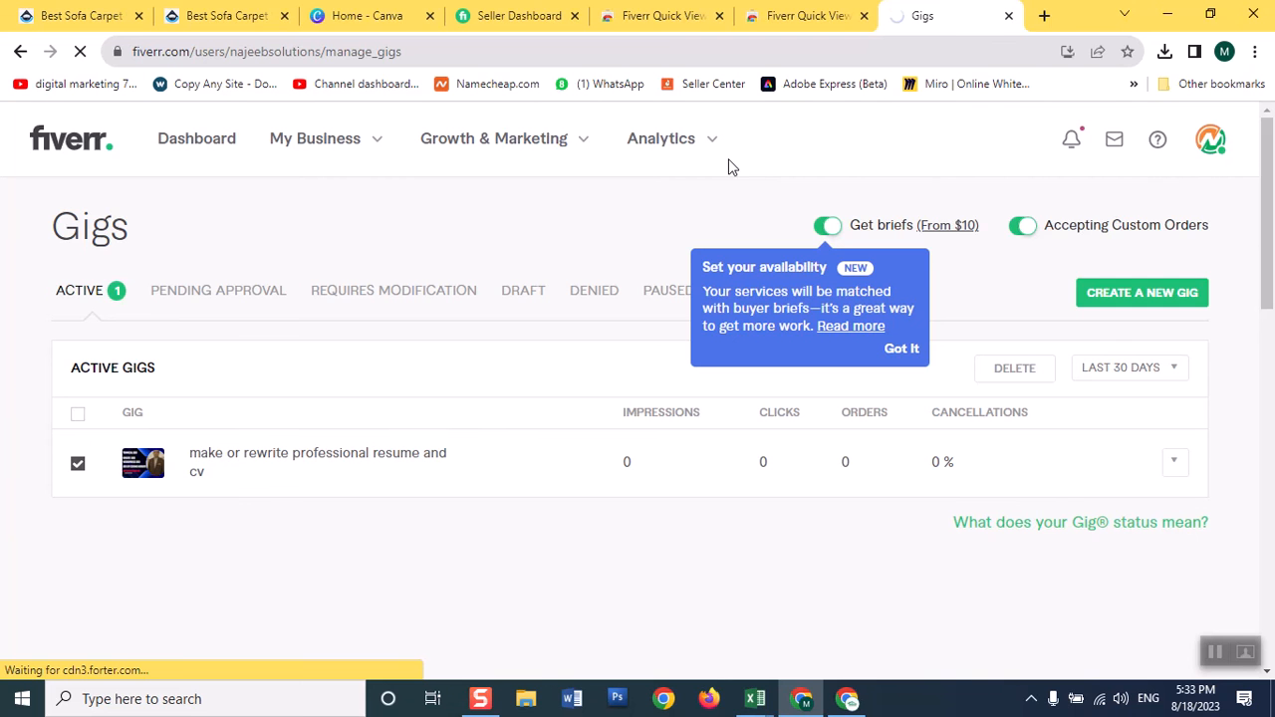